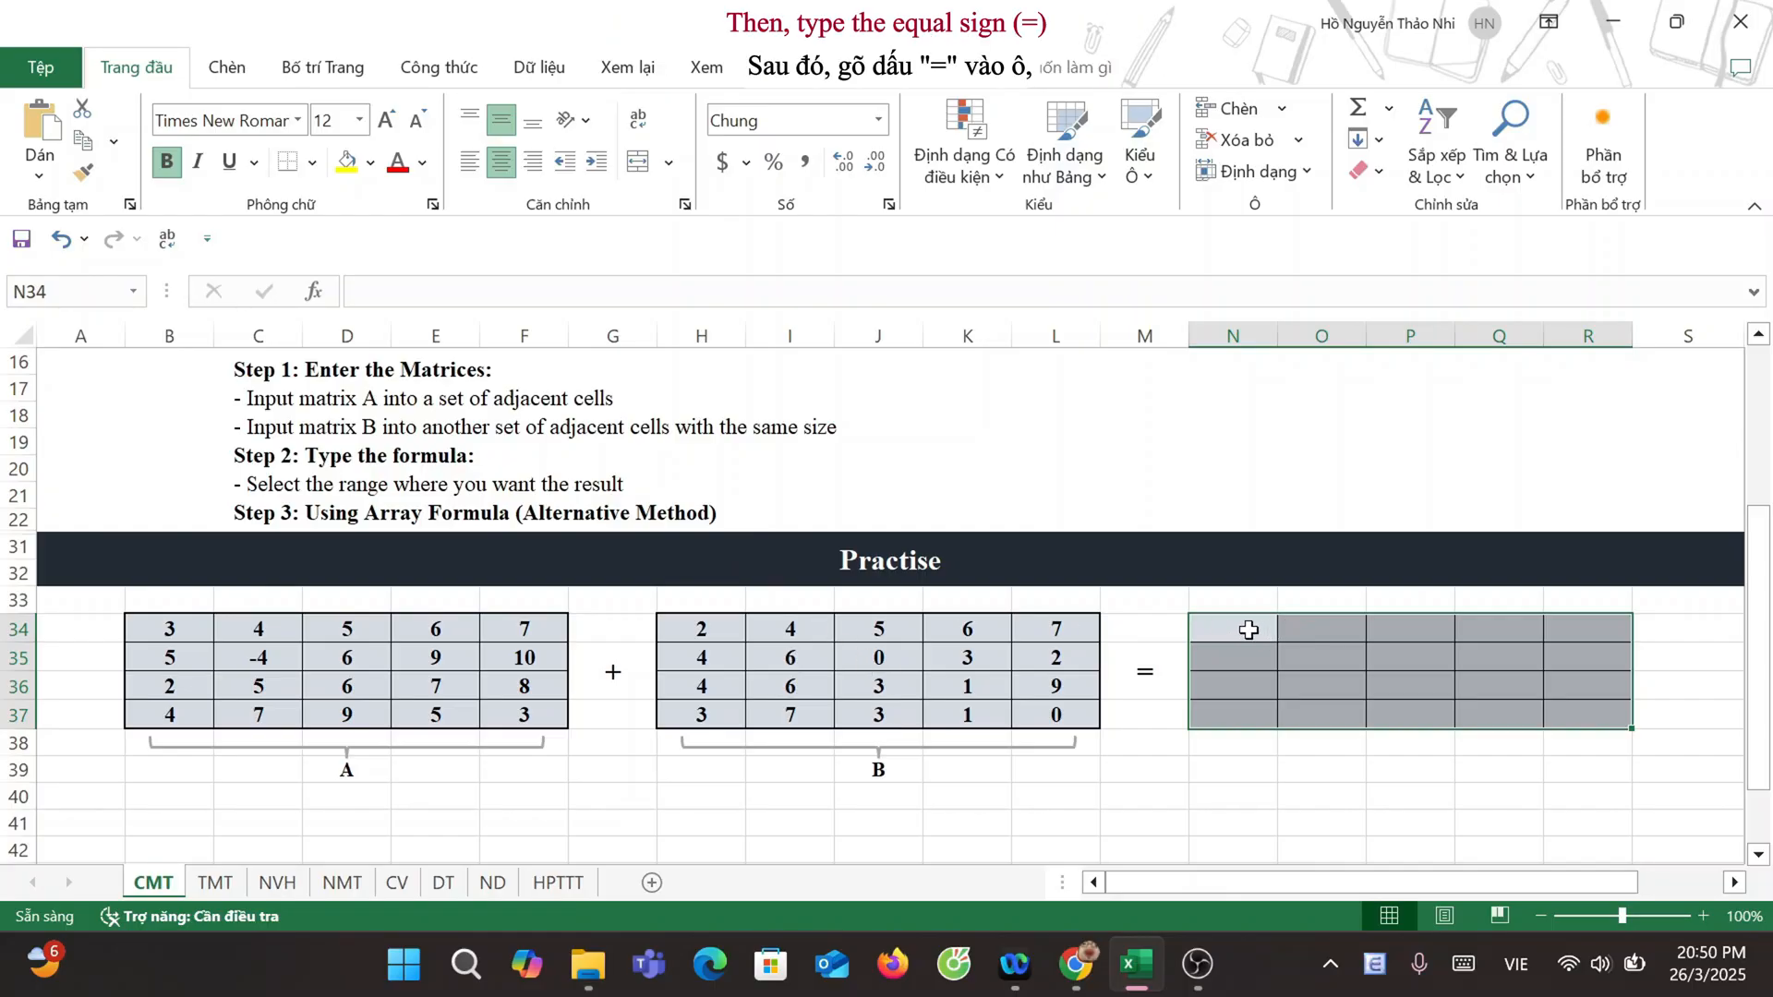
# Step: Add matrices A and B on the CMT sheet by entering the array formula =B34:F37+H34:L37 in the result range N34:R37
pyautogui.write('=')
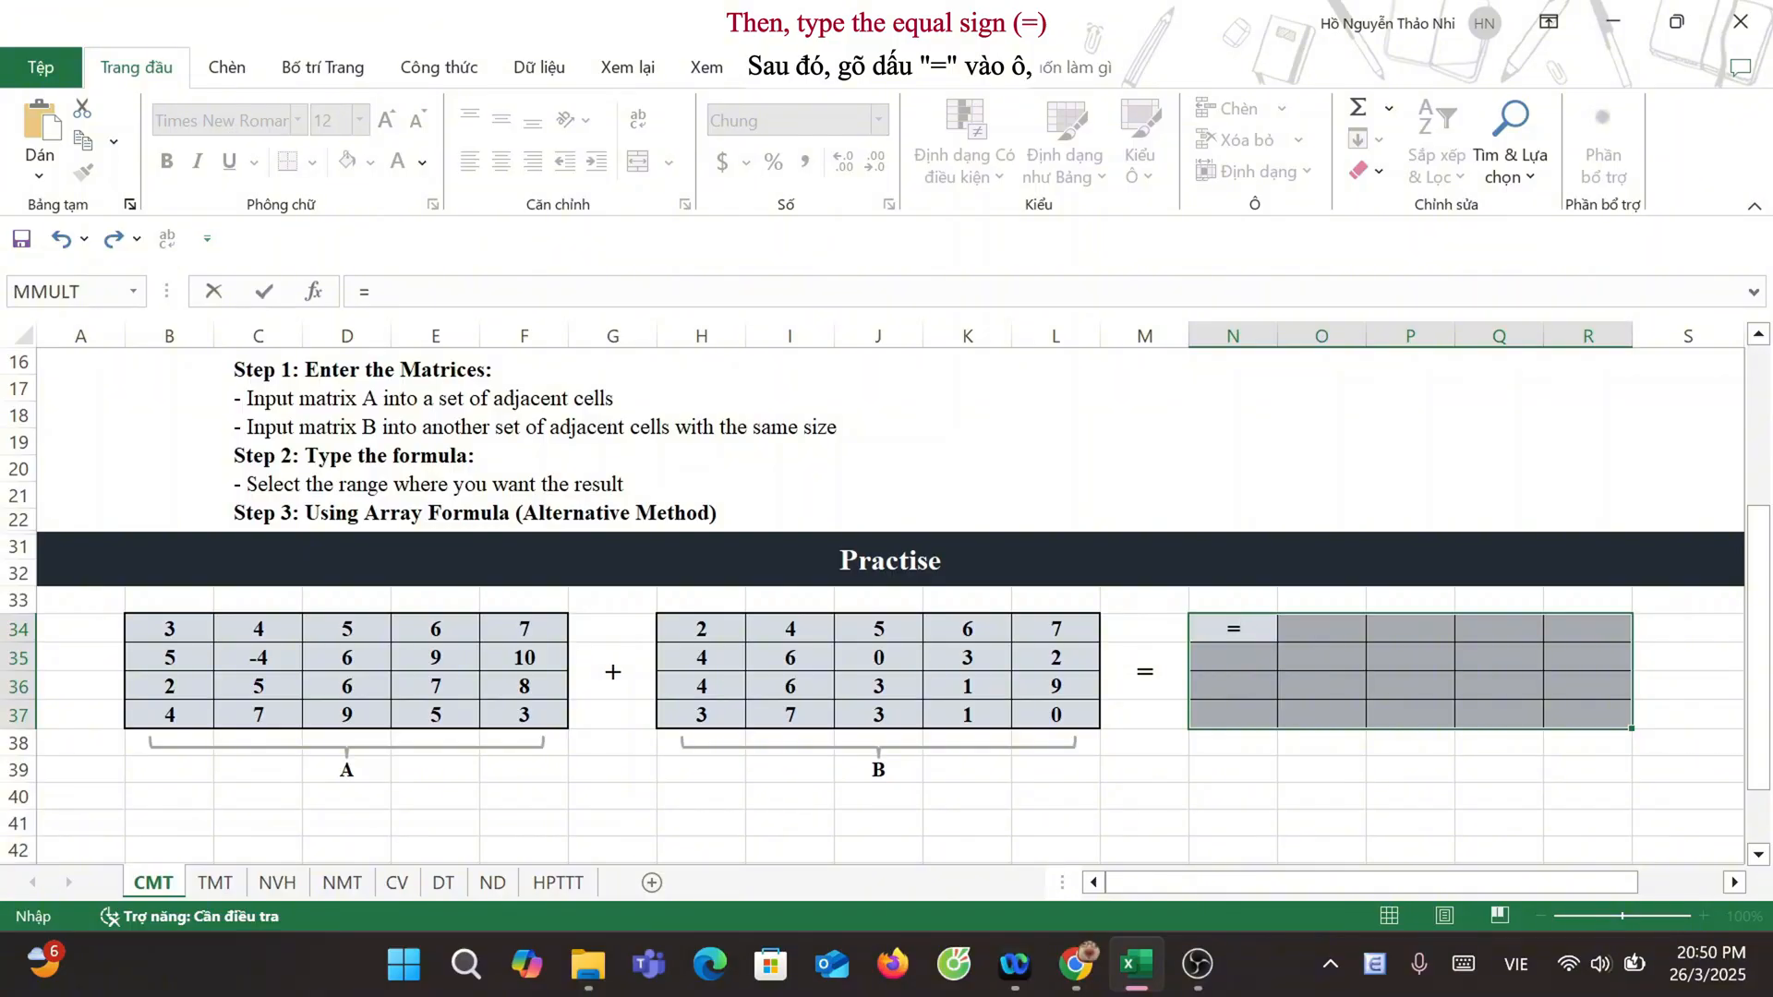
pyautogui.moveTo(167, 633); pyautogui.dragTo(533, 715)
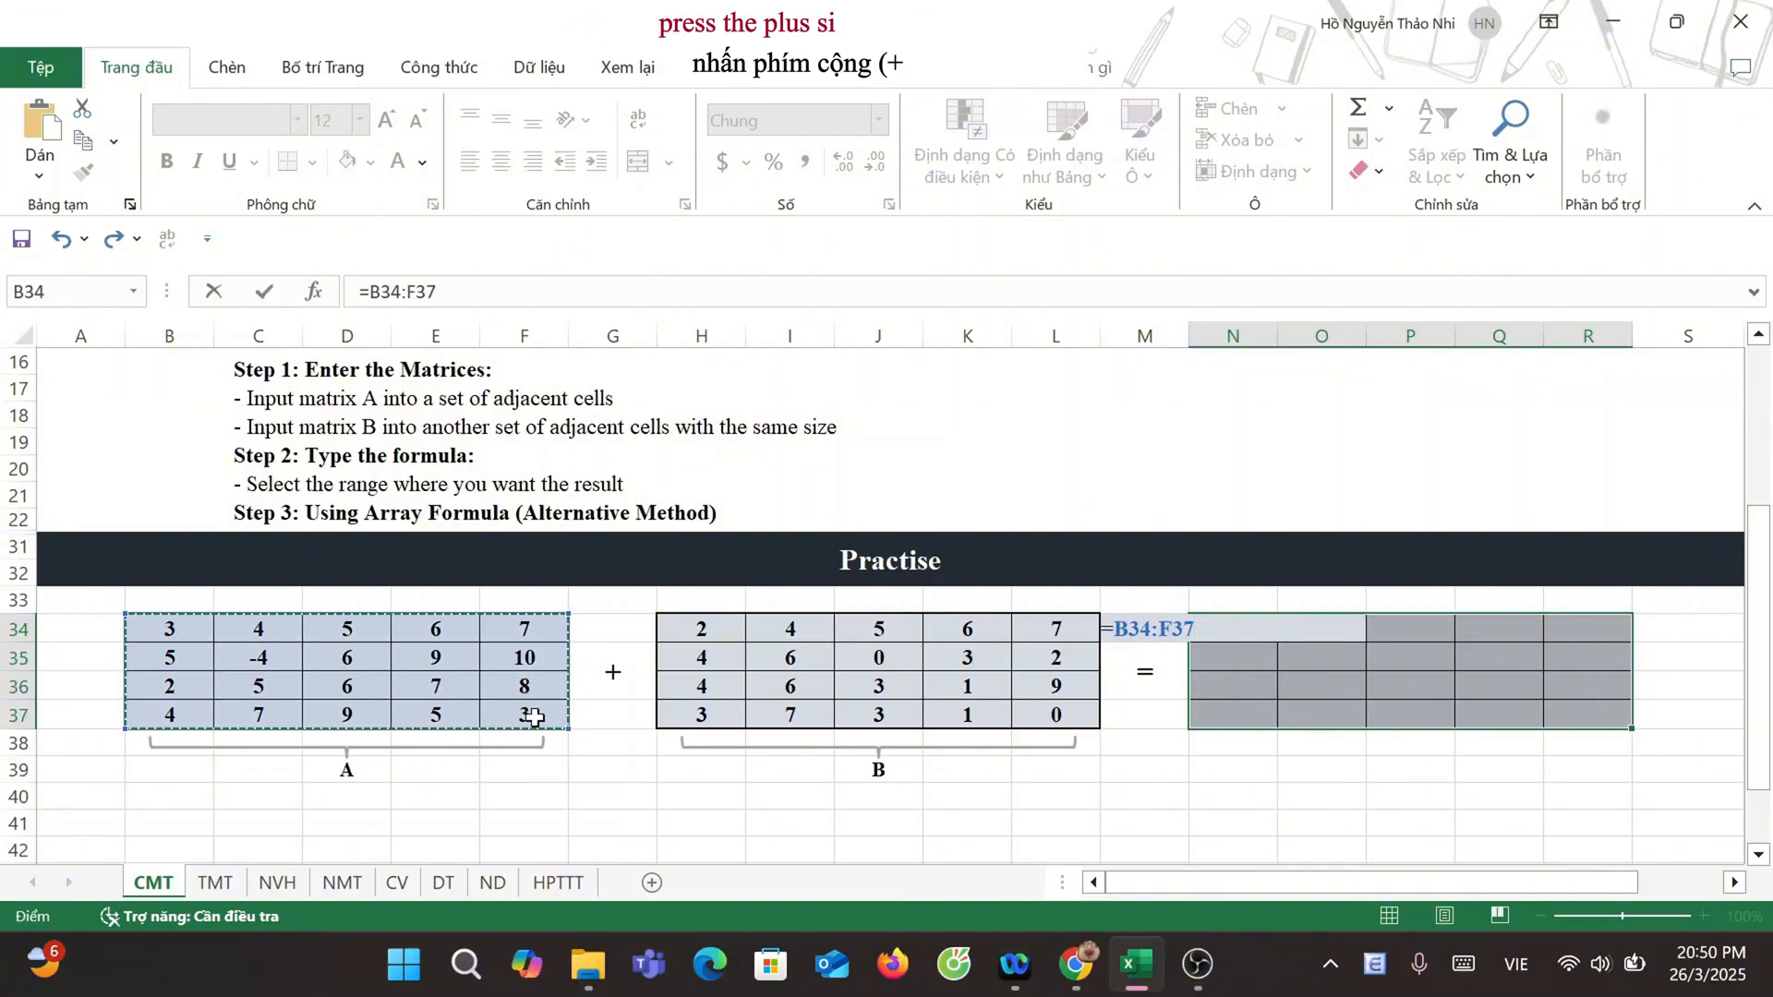
pyautogui.write('+')
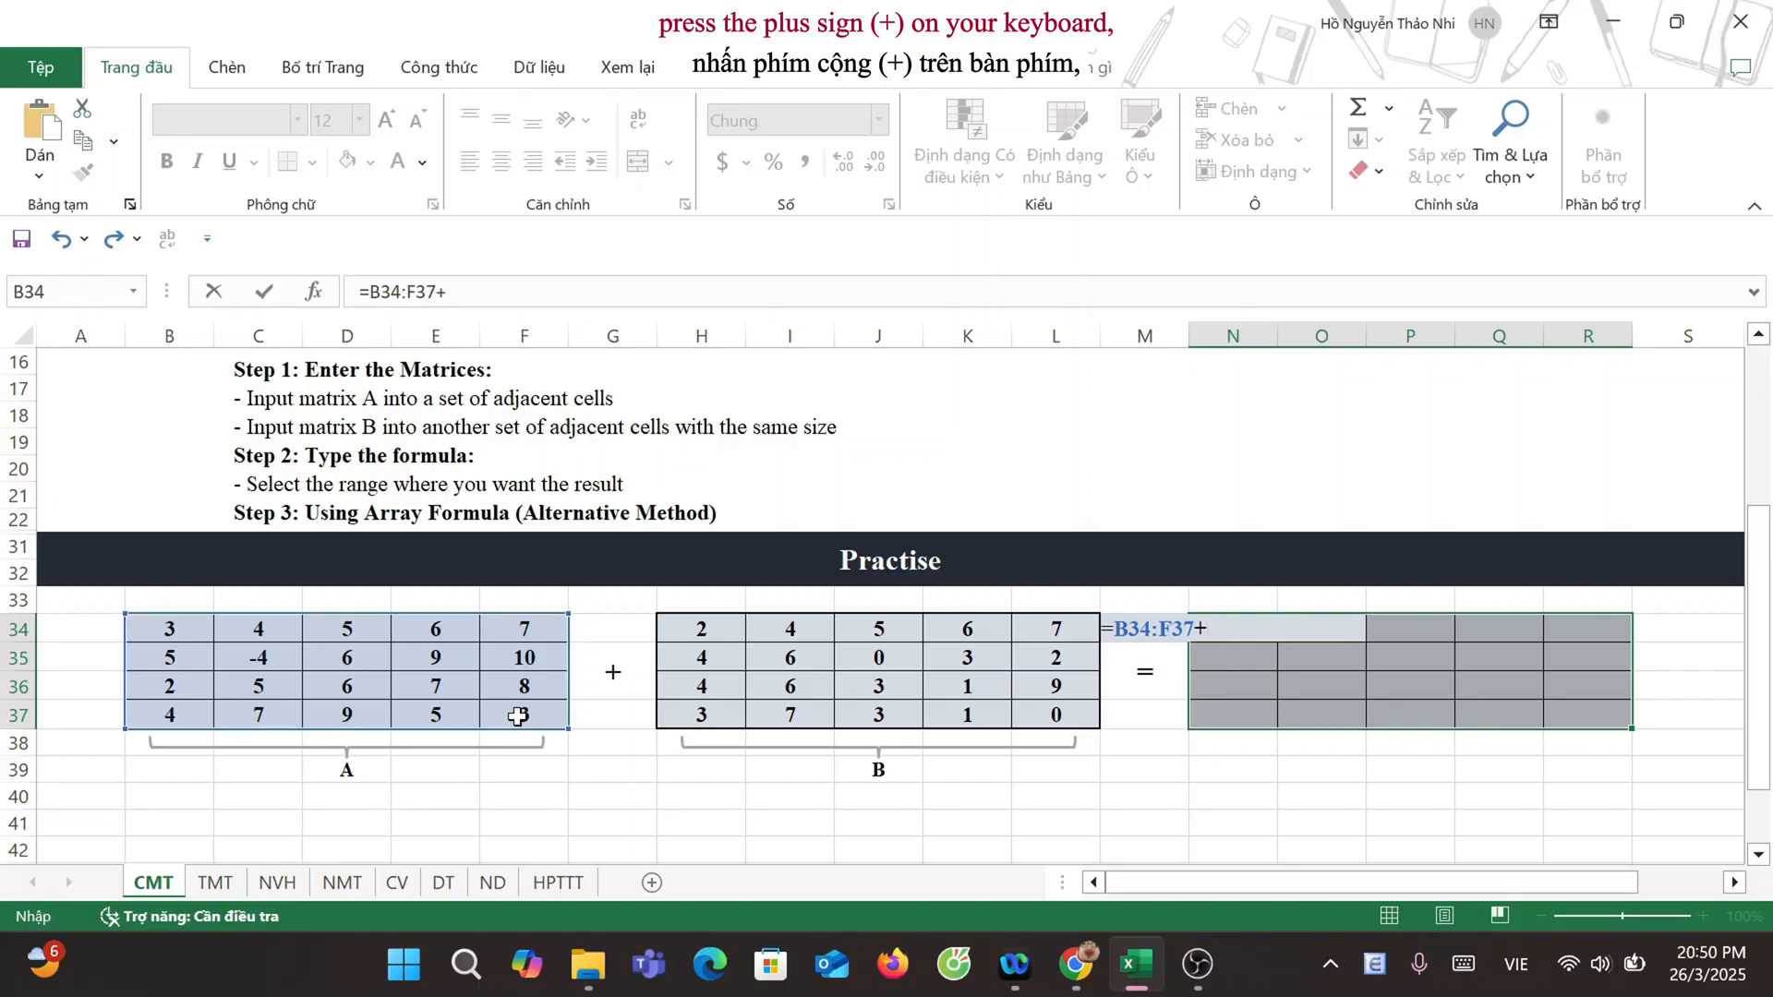
pyautogui.moveTo(683, 629); pyautogui.dragTo(1077, 729)
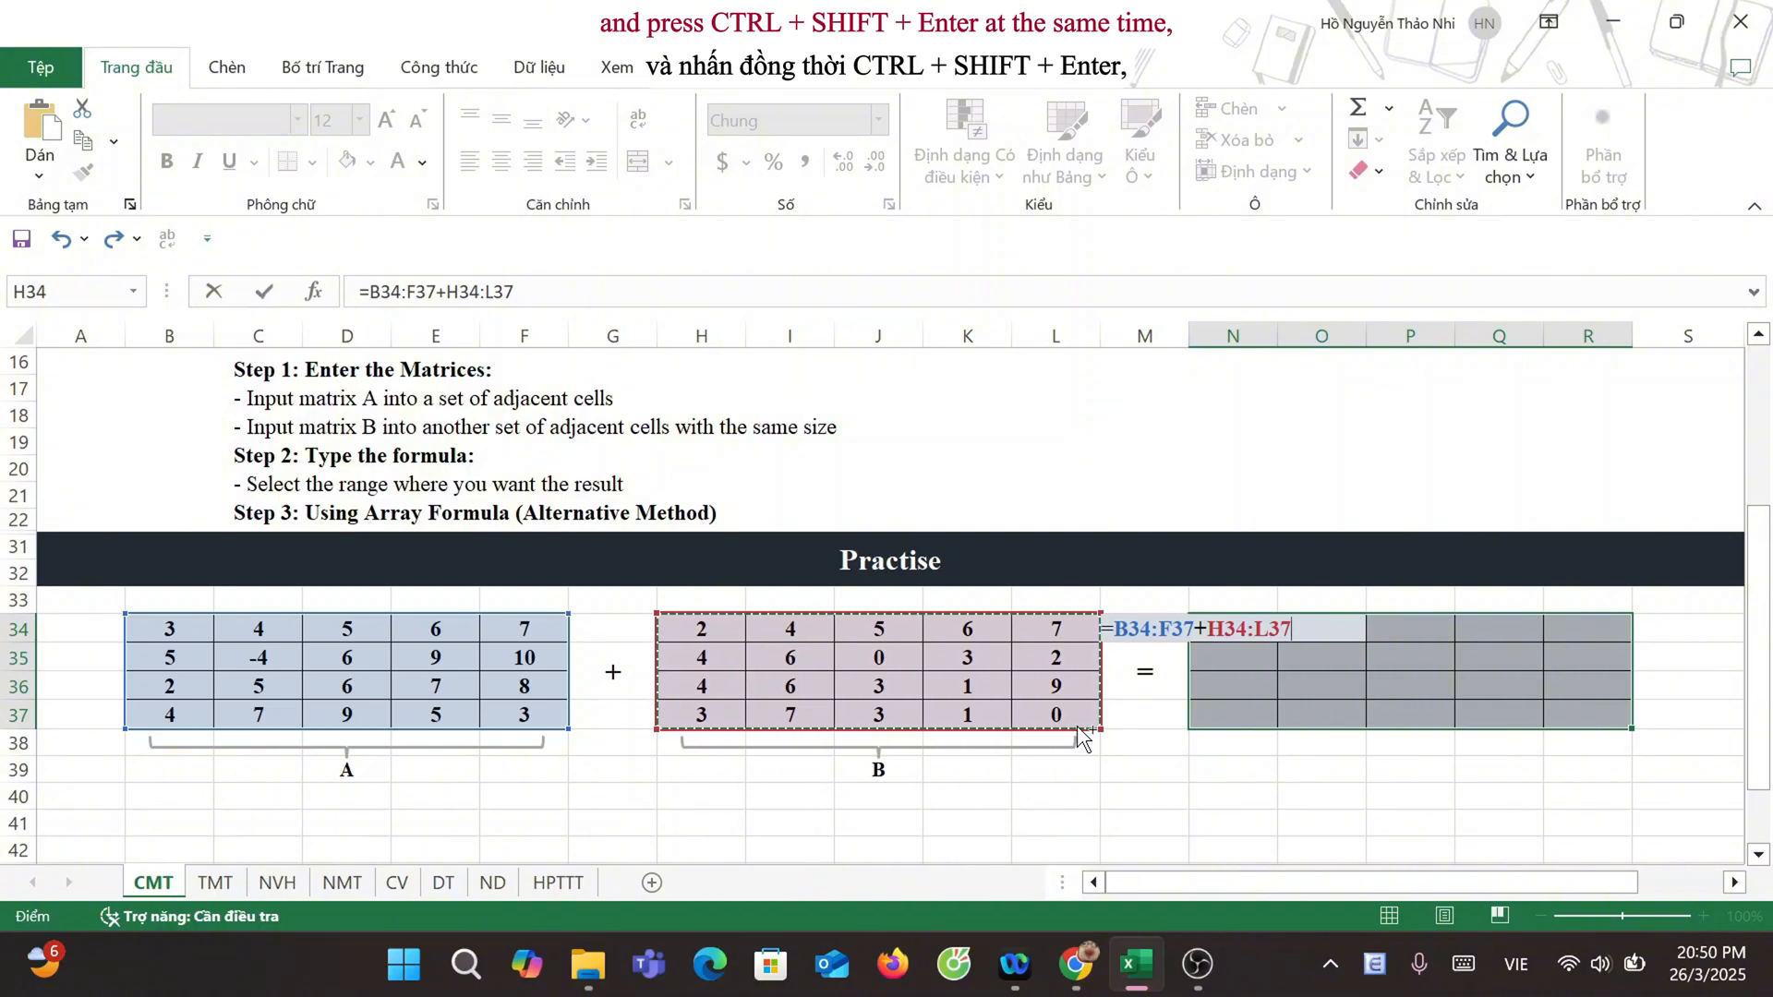
pyautogui.hotkey('ctrl', 'shift', 'Return')
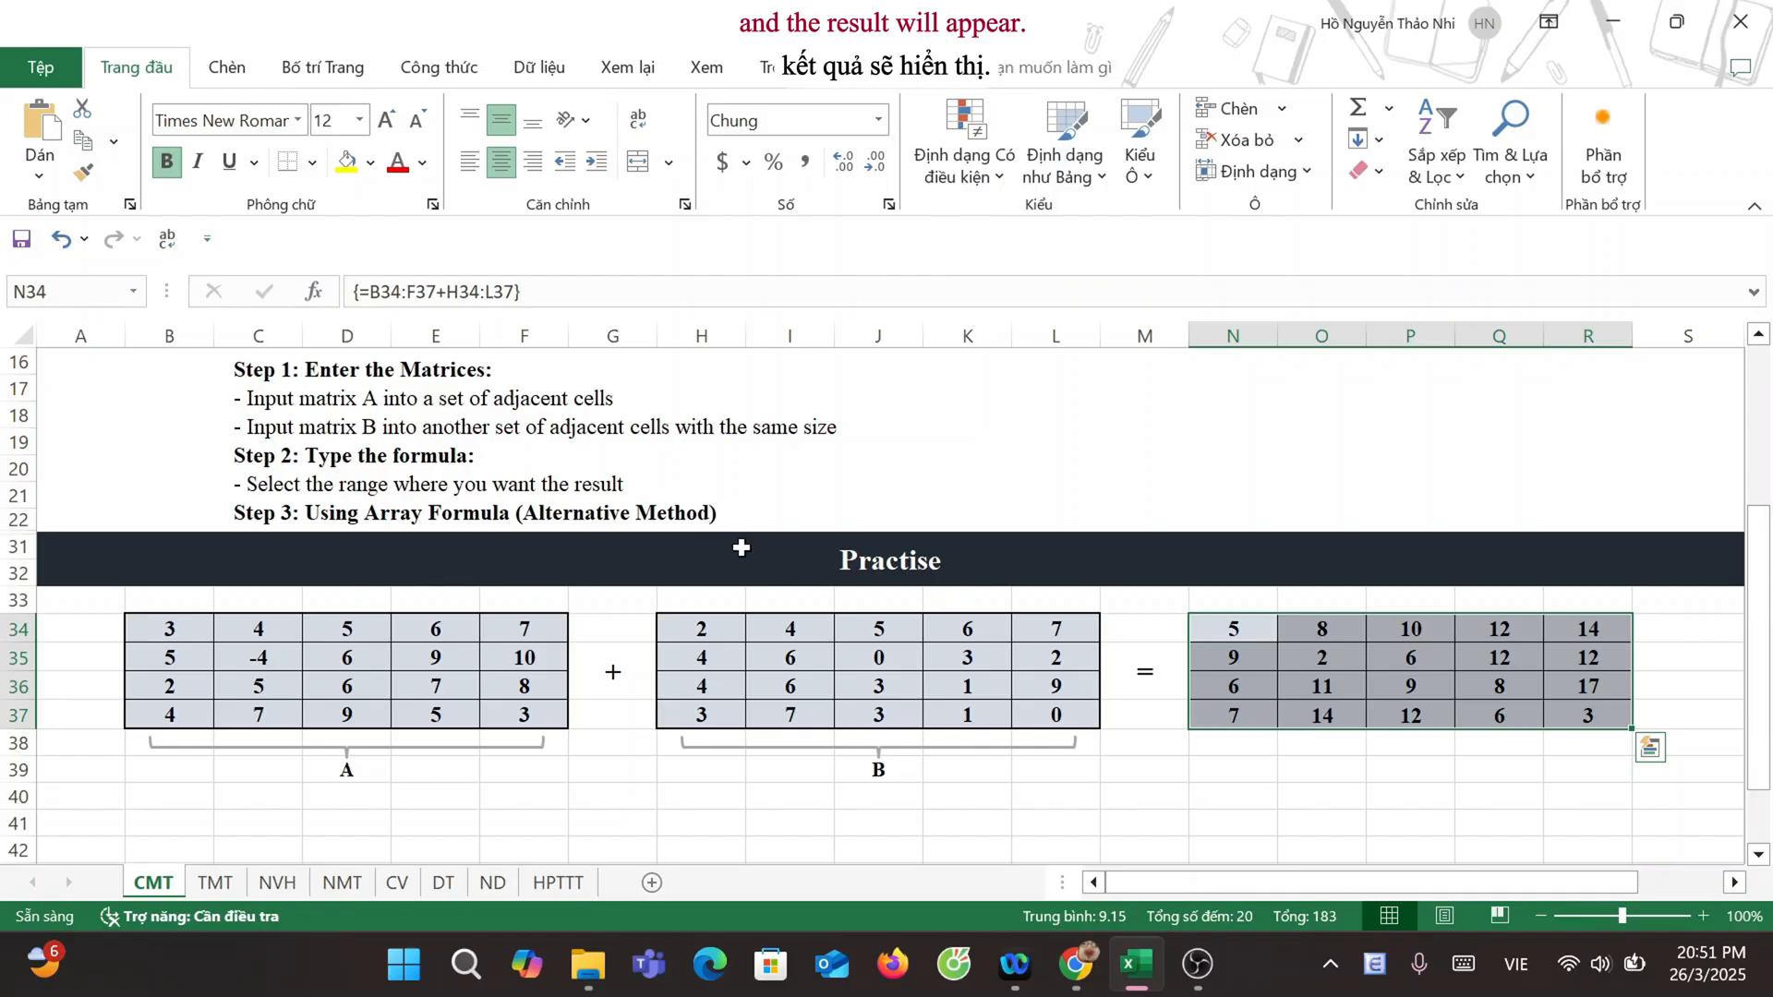
# Step: Subtract matrix B from matrix A on the TMT sheet with the array formula =B34:F37-H34:L37 in the result range N34:R37
pyautogui.scroll(-1, 589, 542)
pyautogui.scroll(-1, 577, 545)
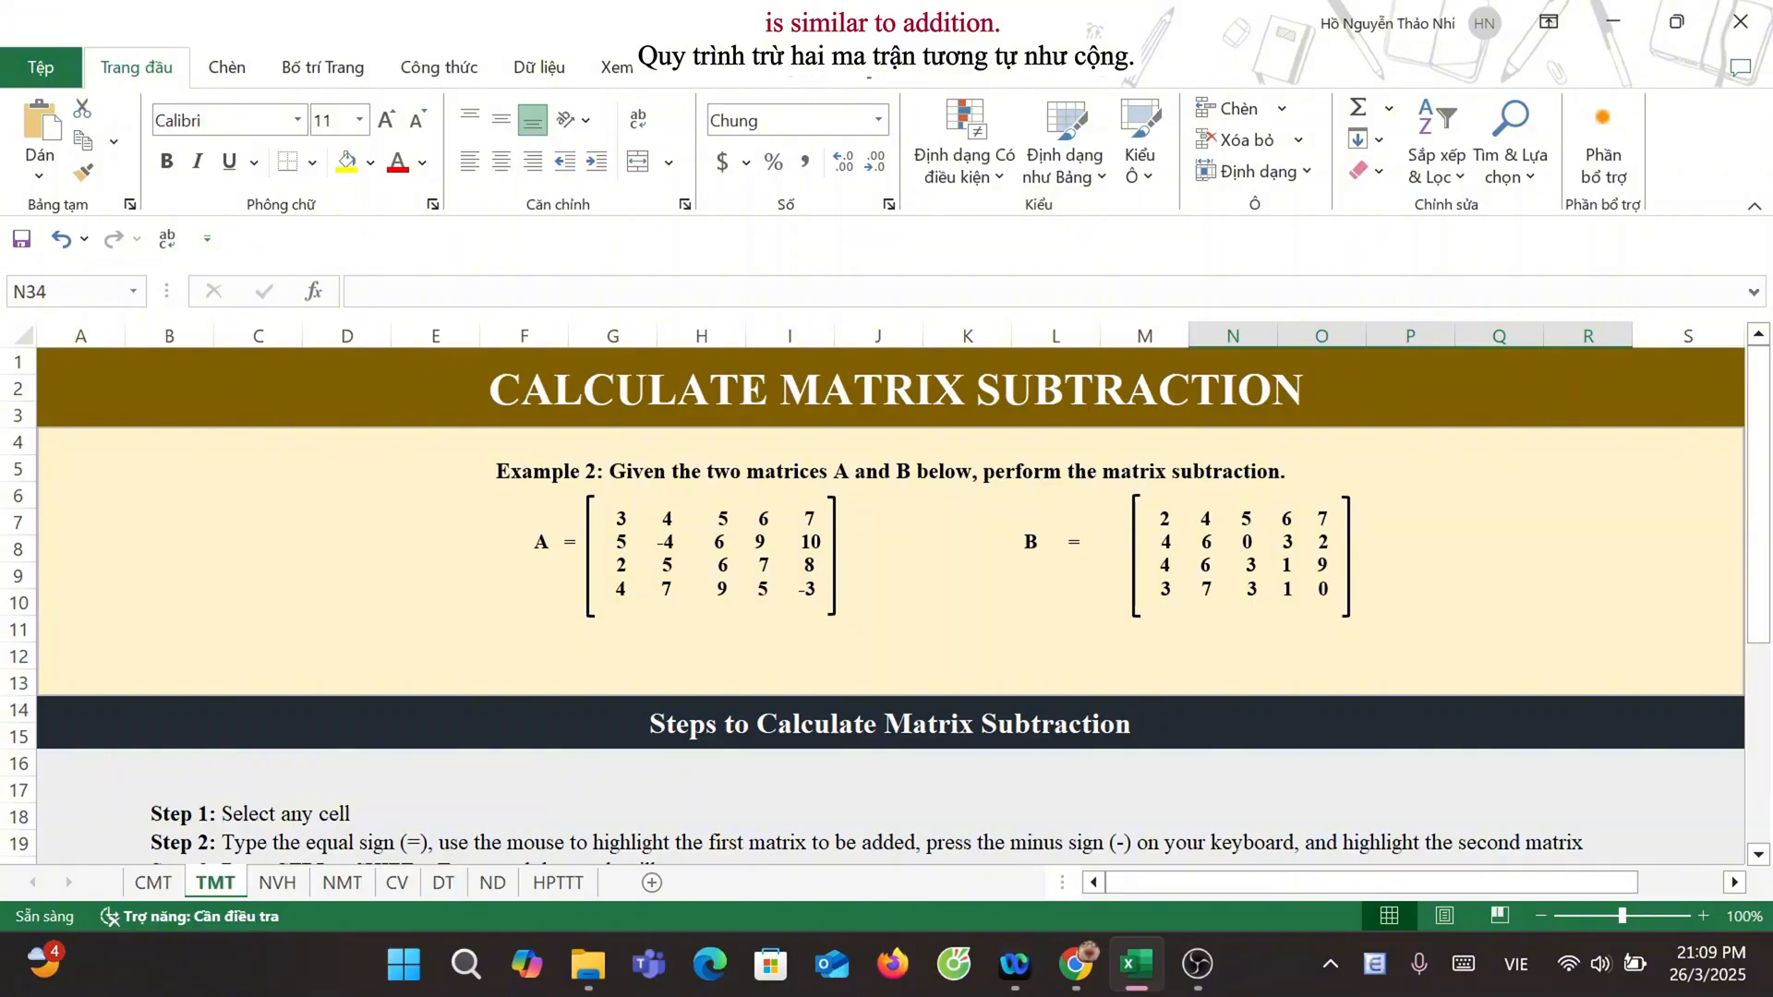
pyautogui.scroll(-5, 802, 425)
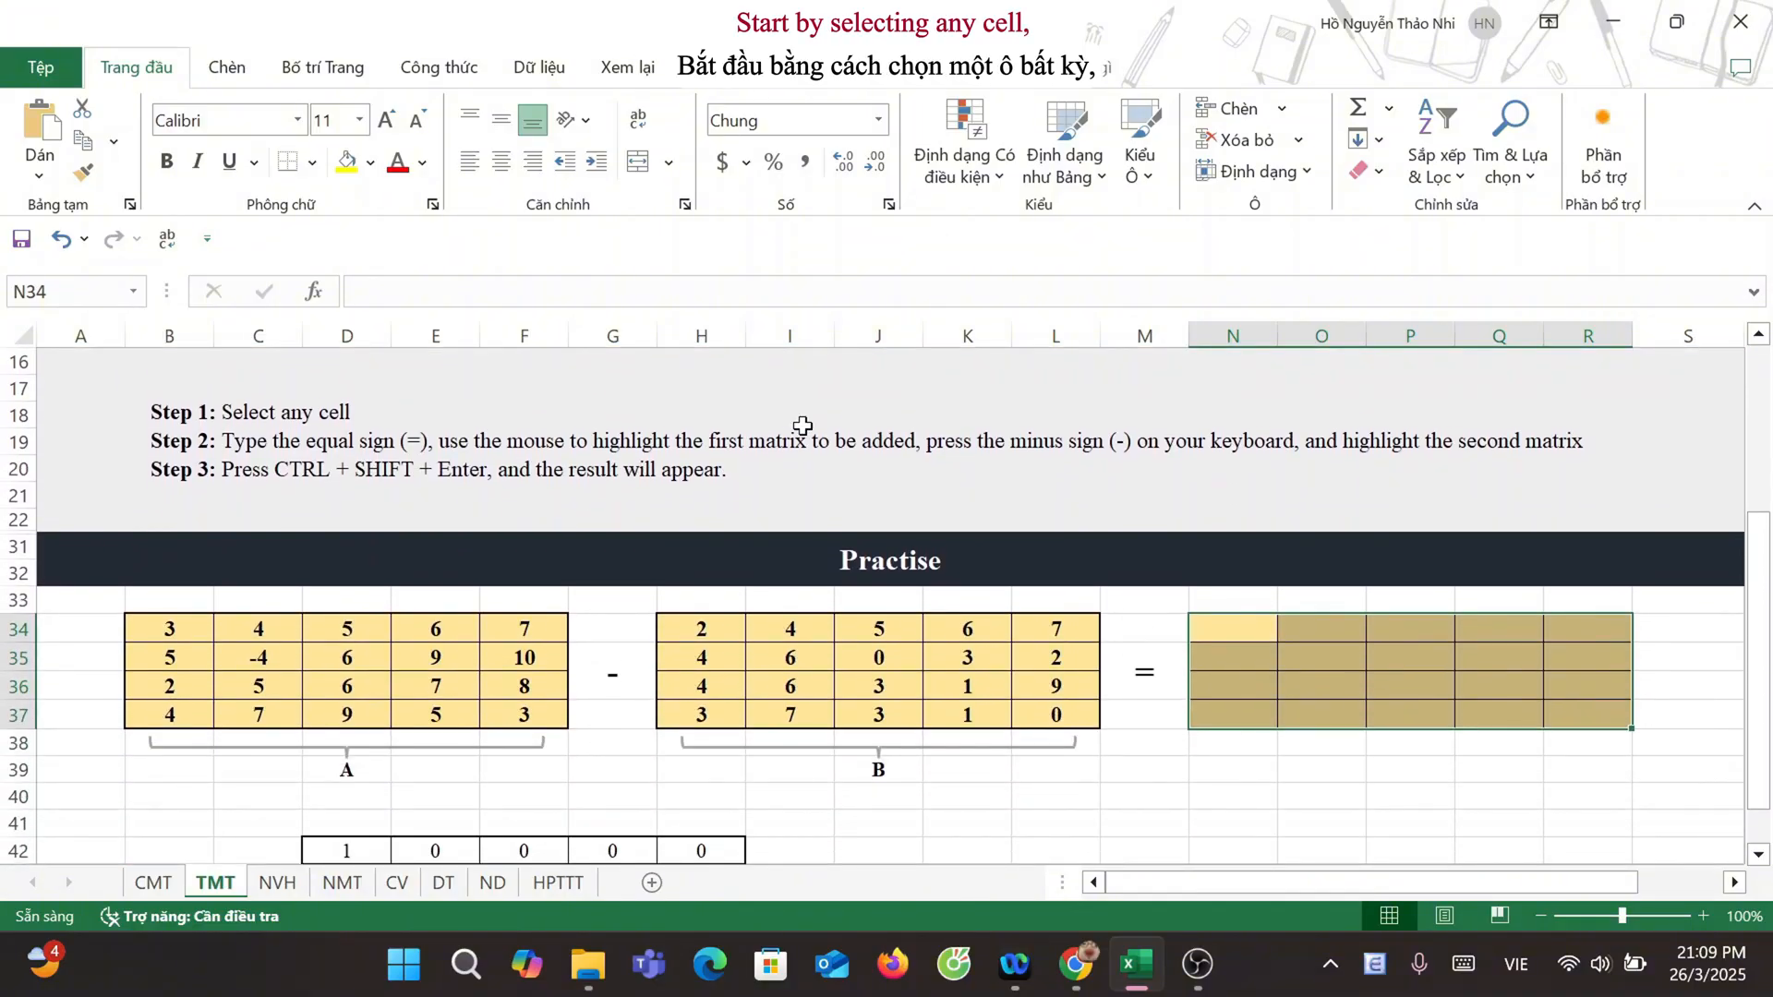
pyautogui.write('=')
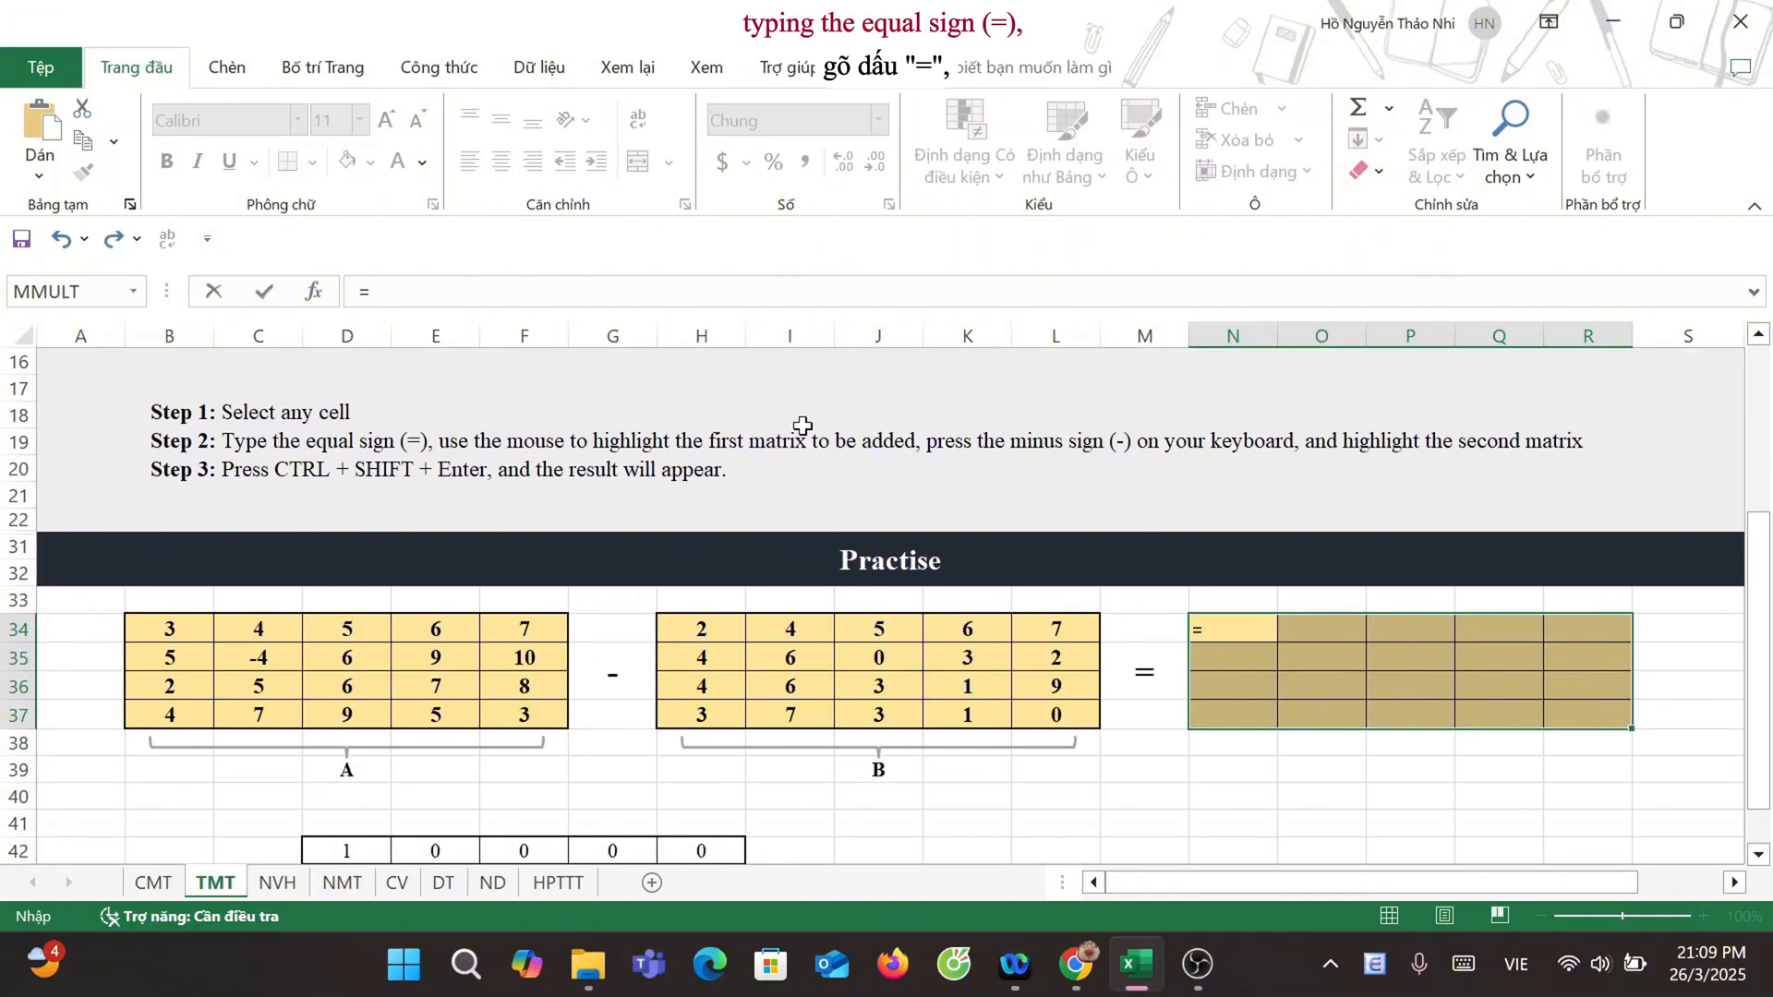
pyautogui.moveTo(199, 641); pyautogui.dragTo(509, 730)
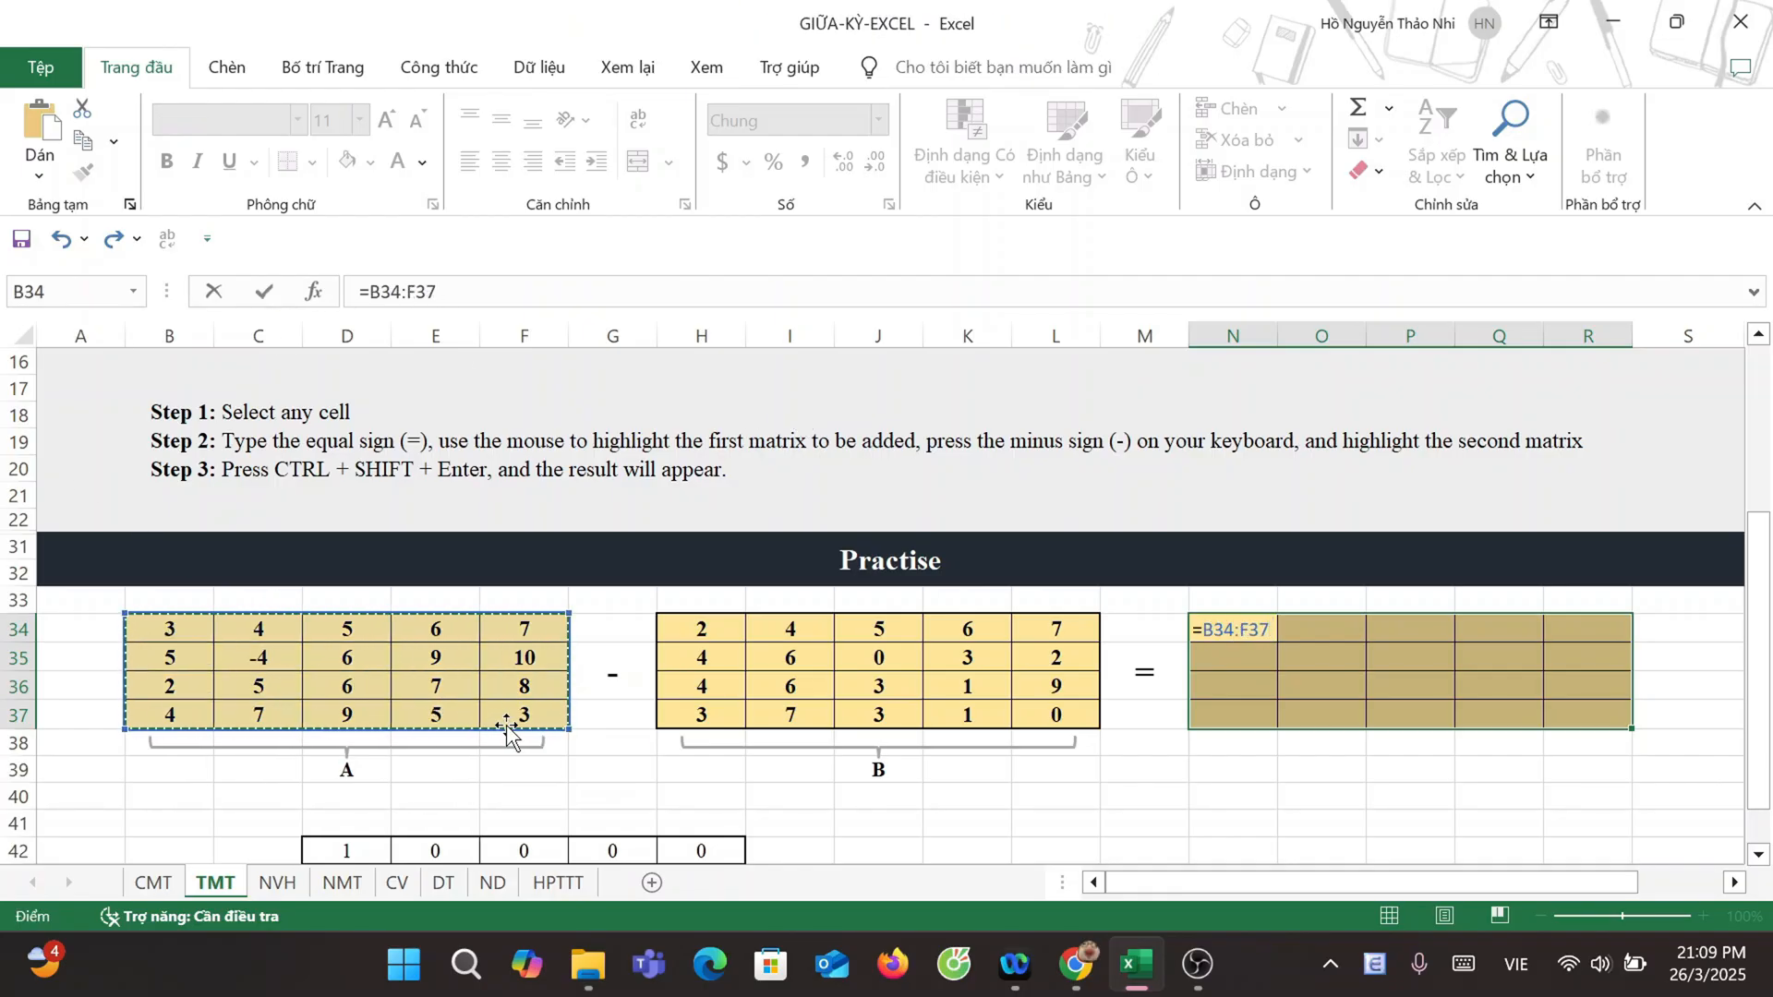
pyautogui.write('-')
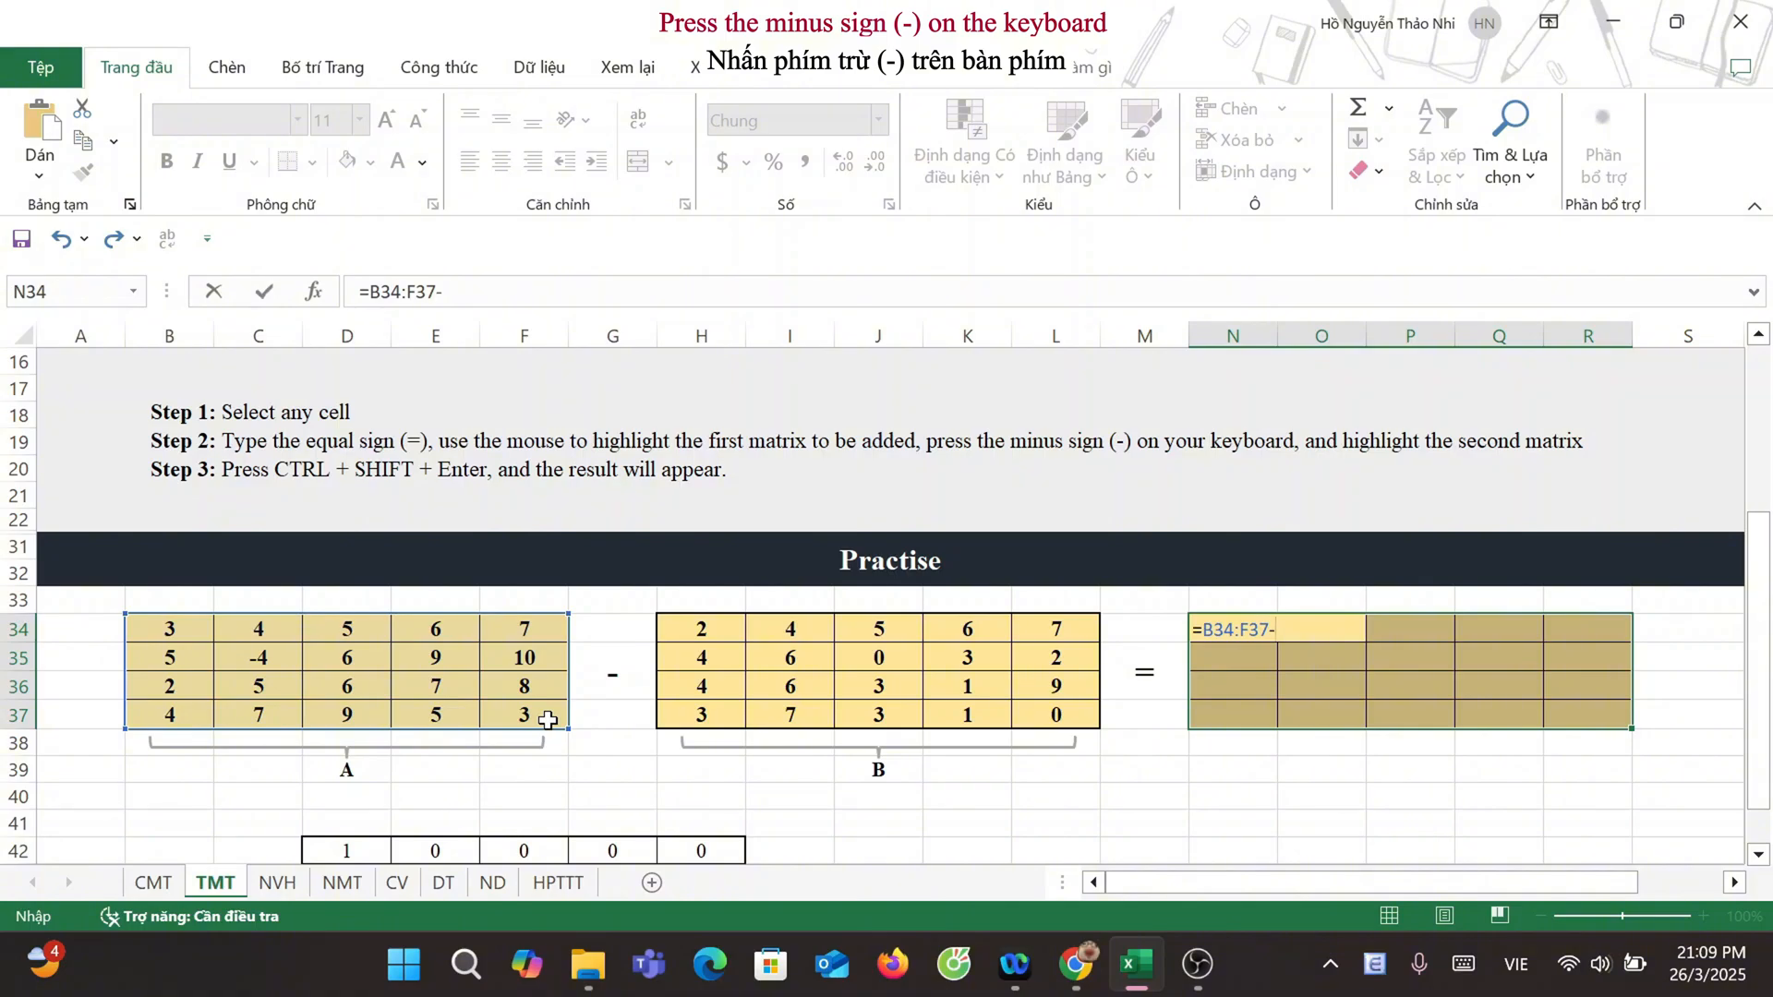
pyautogui.moveTo(696, 624); pyautogui.dragTo(1076, 722)
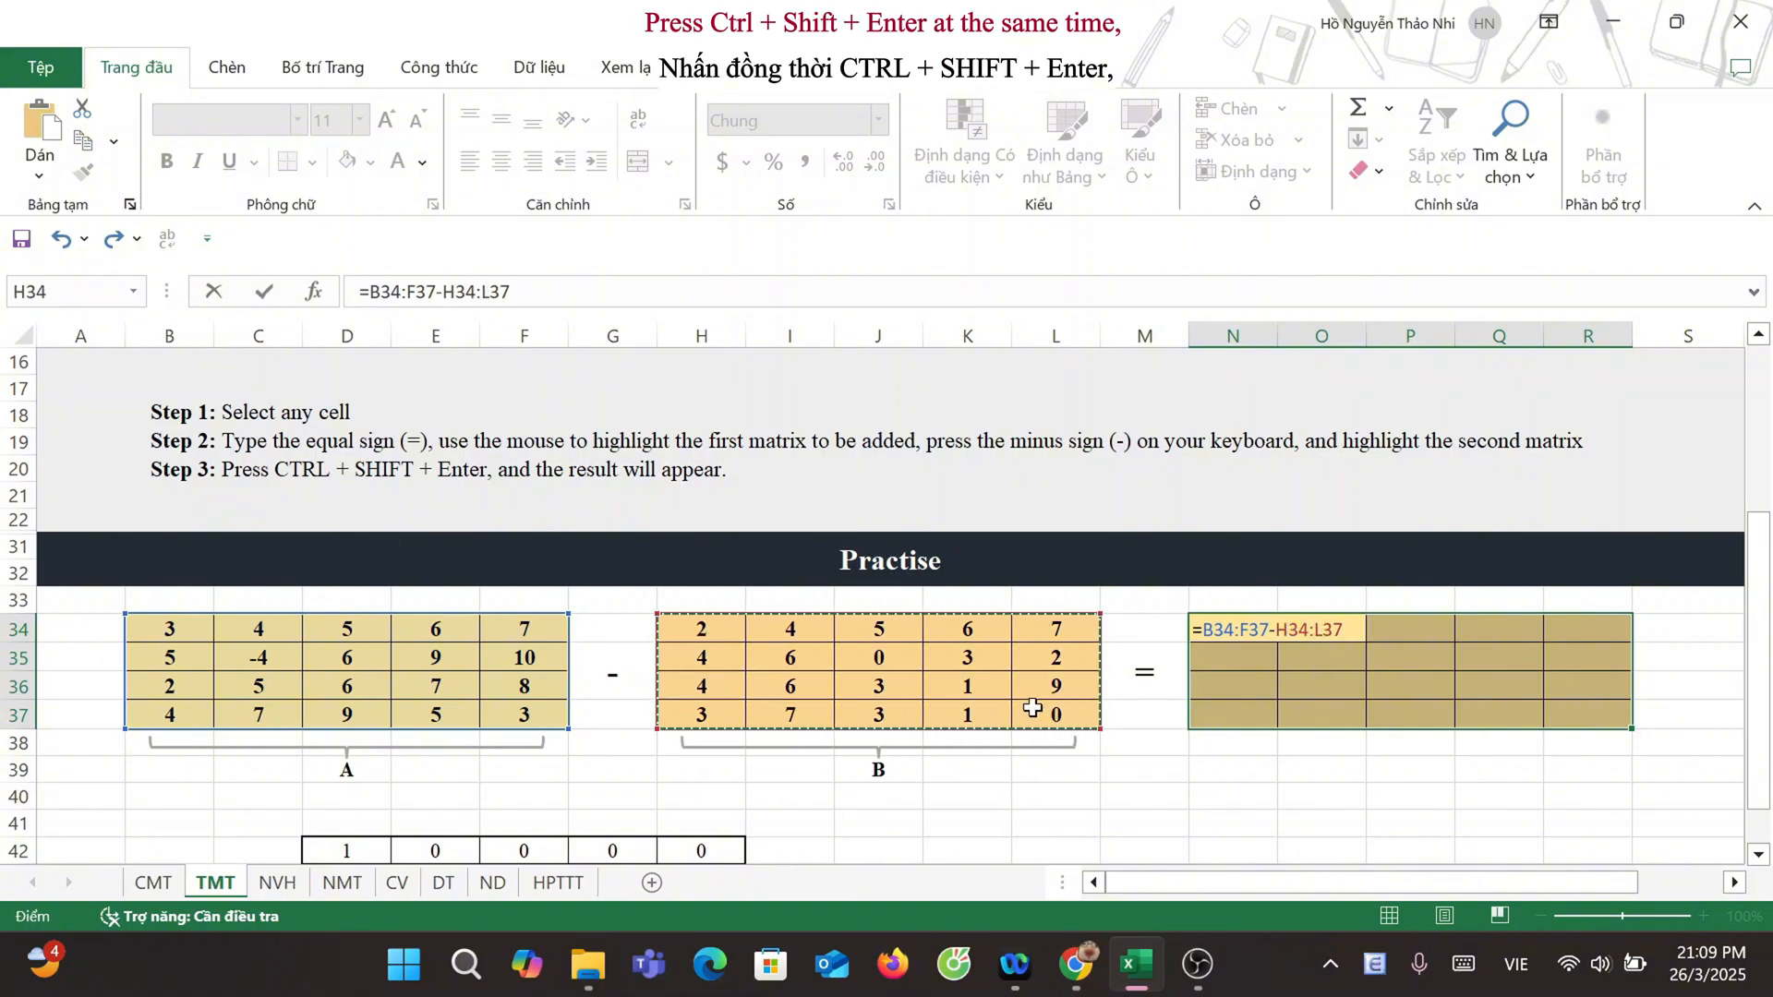
pyautogui.hotkey('ctrl', 'shift', 'Return')
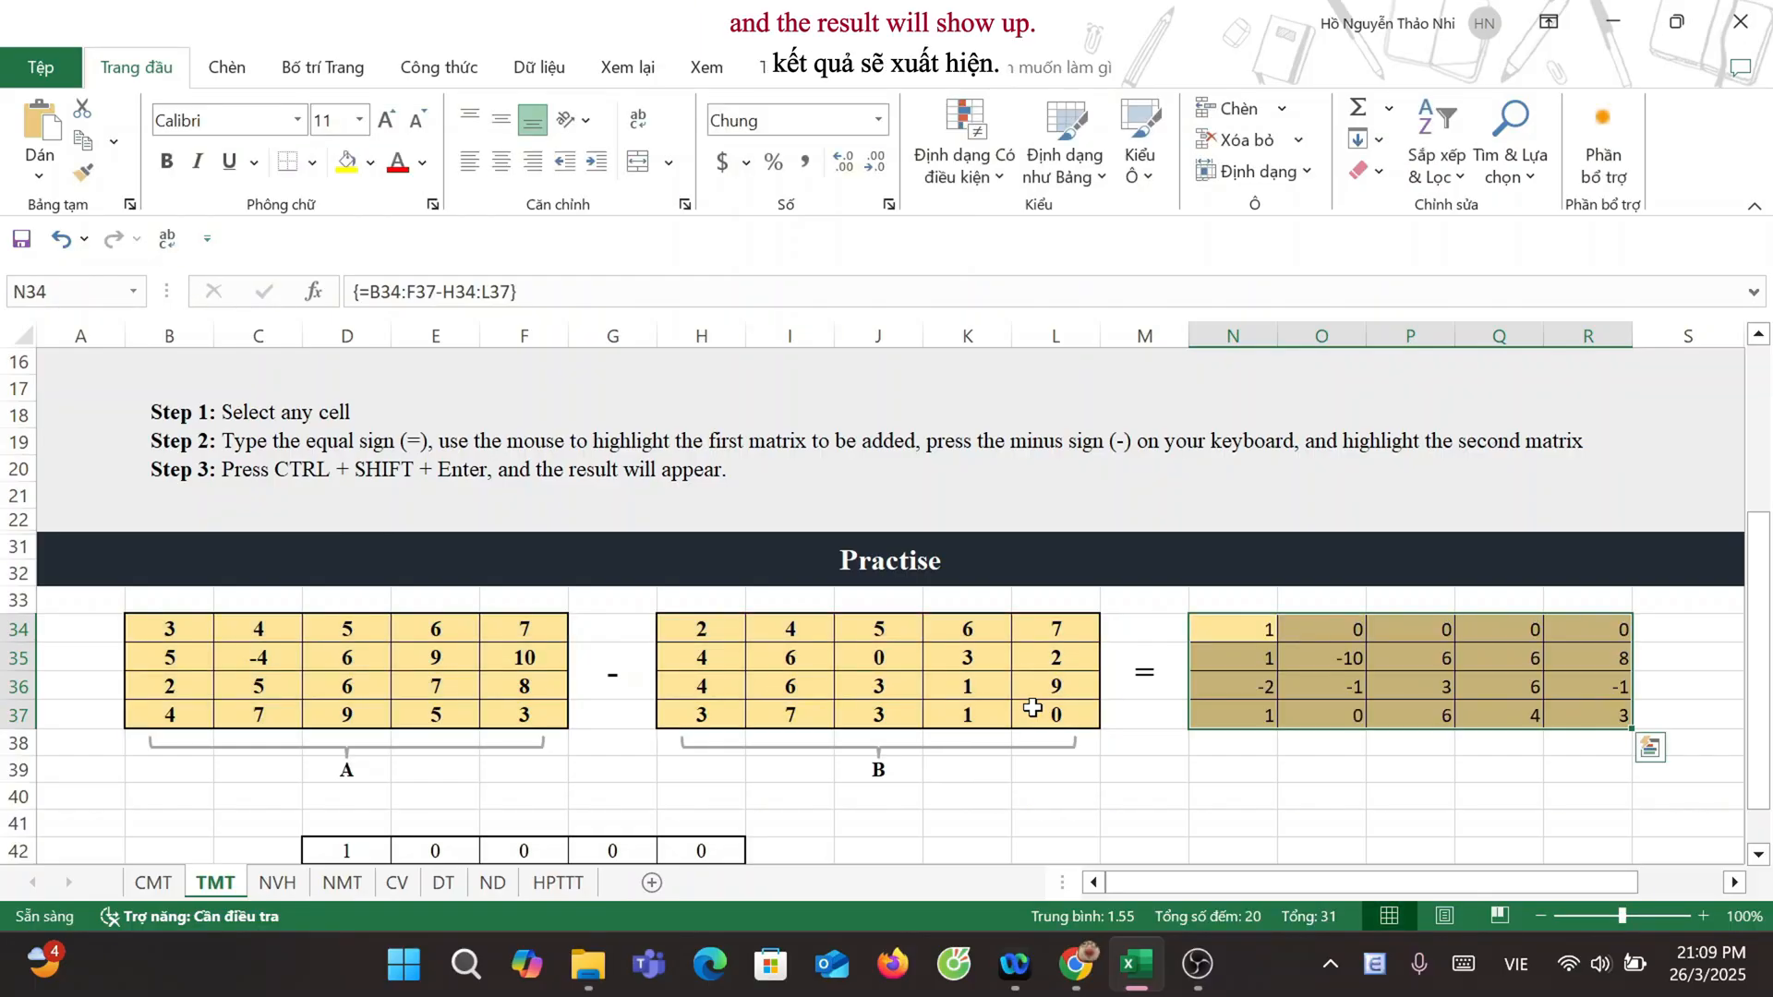
# Step: Multiply matrix A by the scalar on the NVH sheet with the array formula =B34:F37*I34 in the result range L34:P37
pyautogui.scroll(-2, 752, 642)
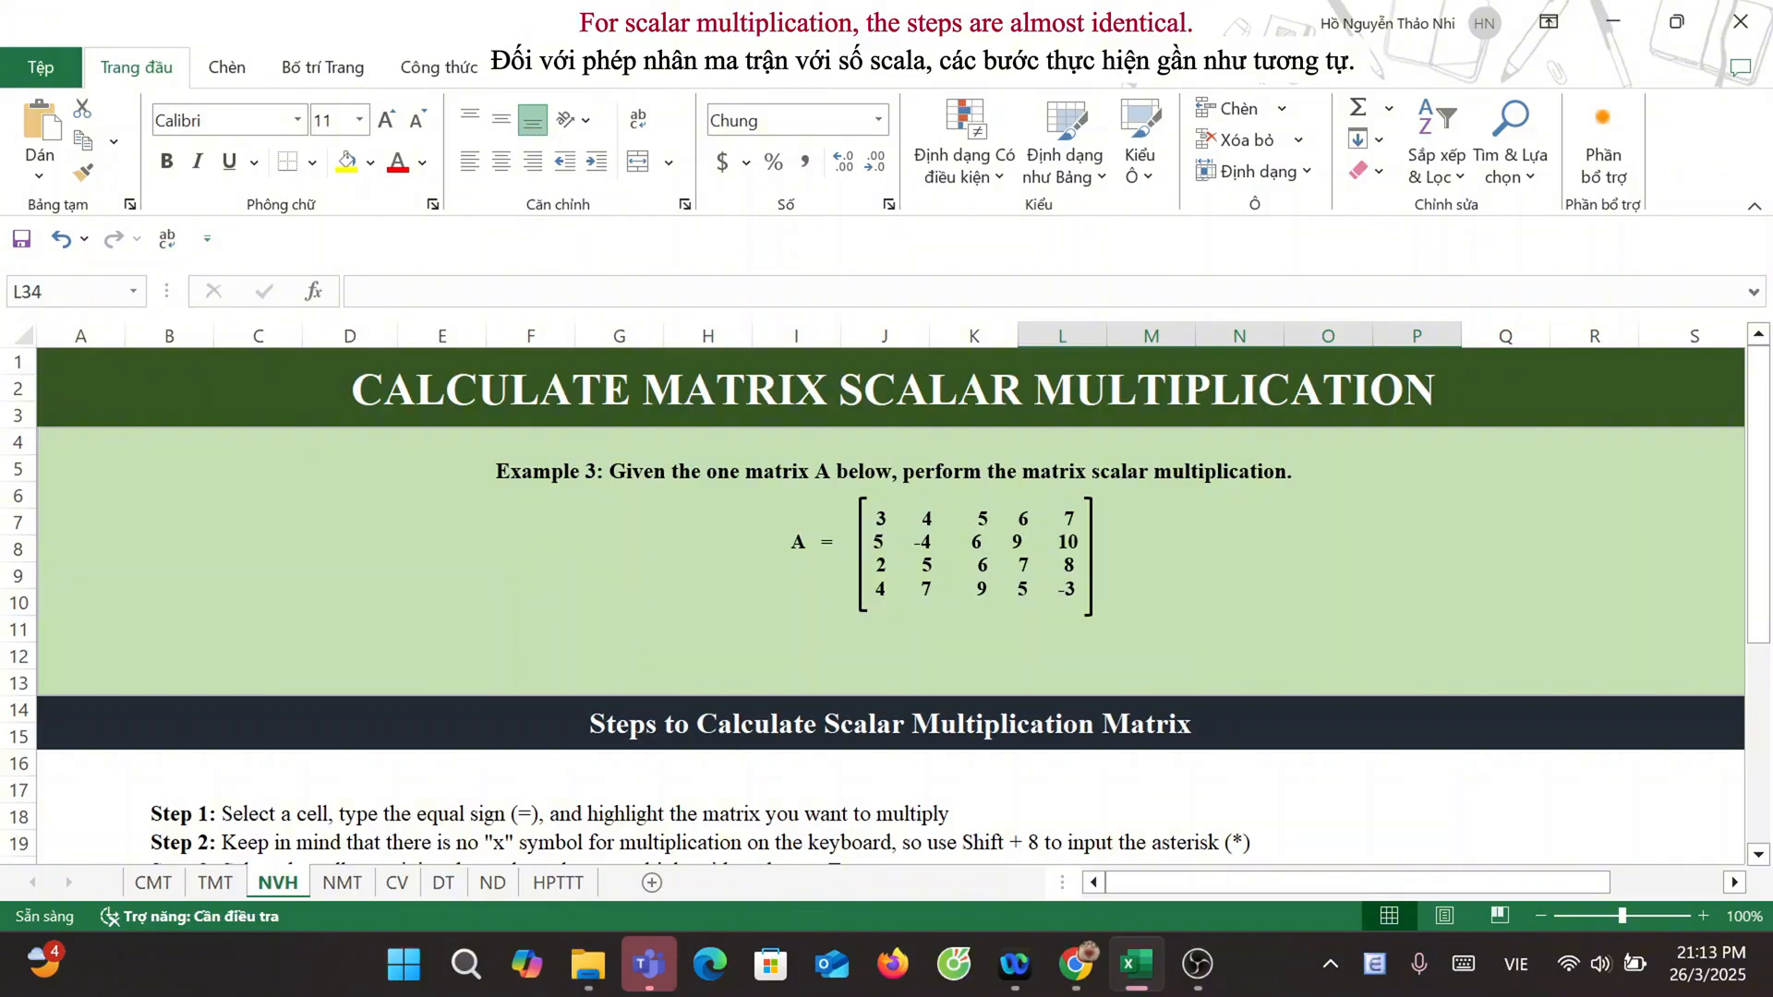
pyautogui.scroll(-4, 886, 600)
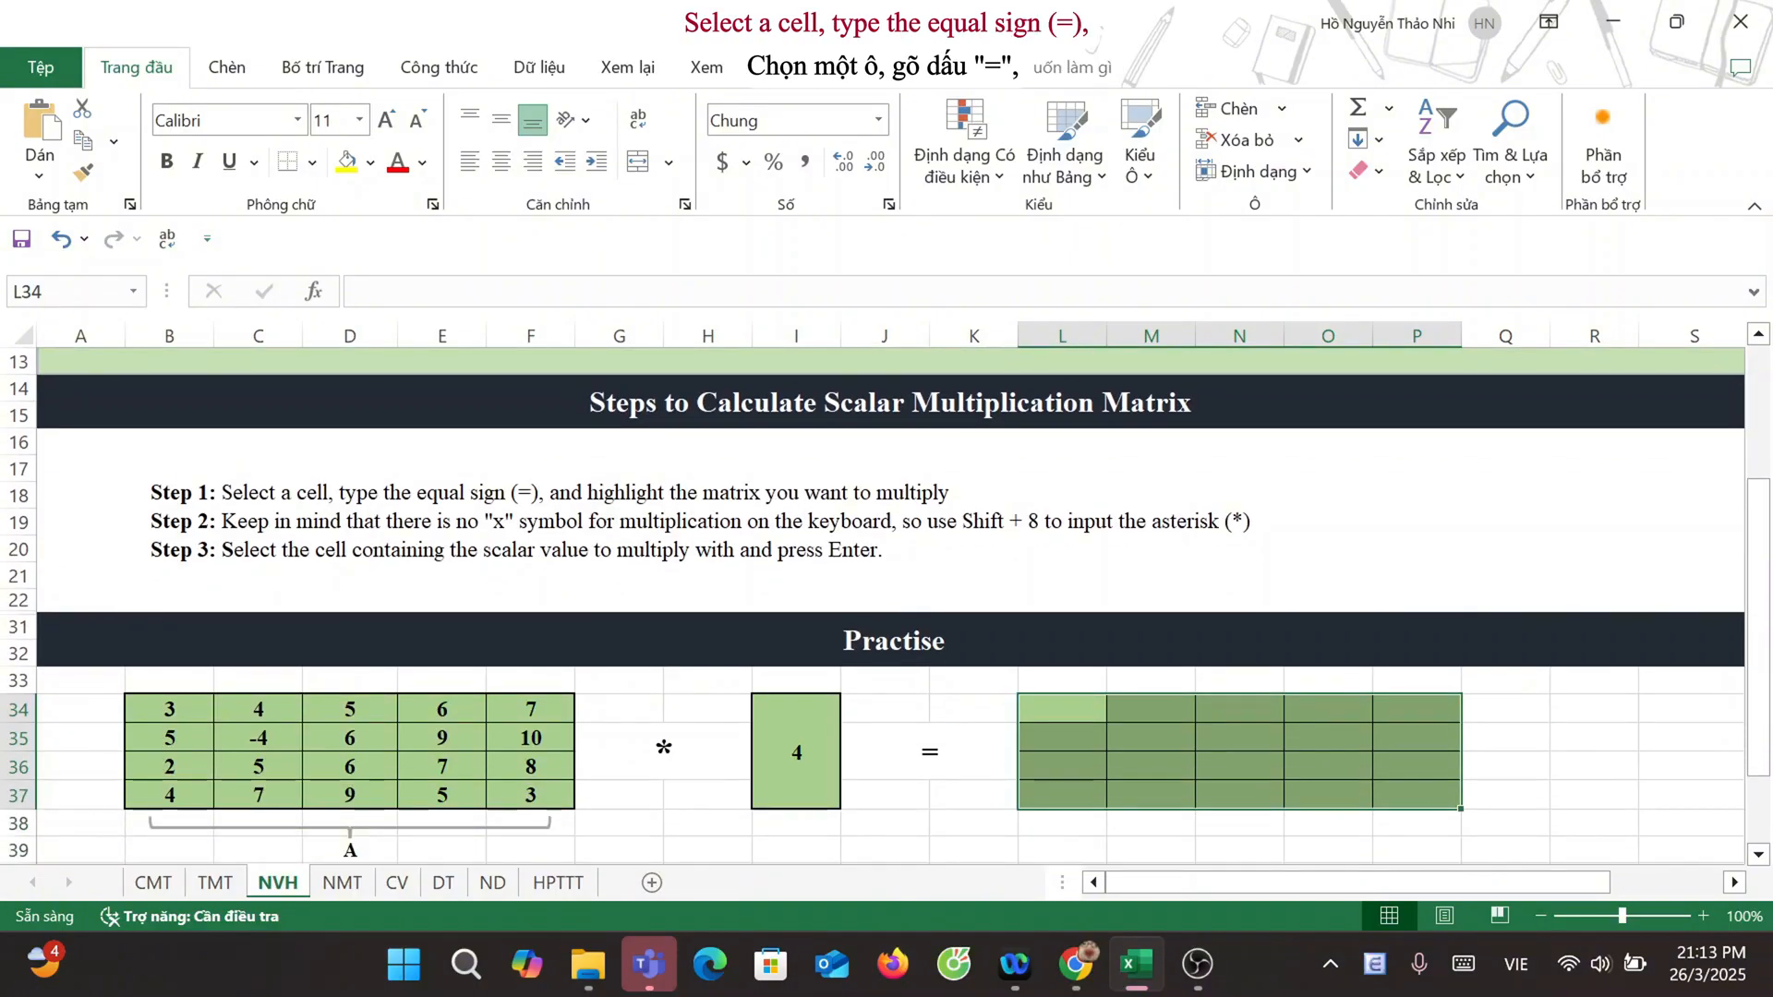
pyautogui.write('=')
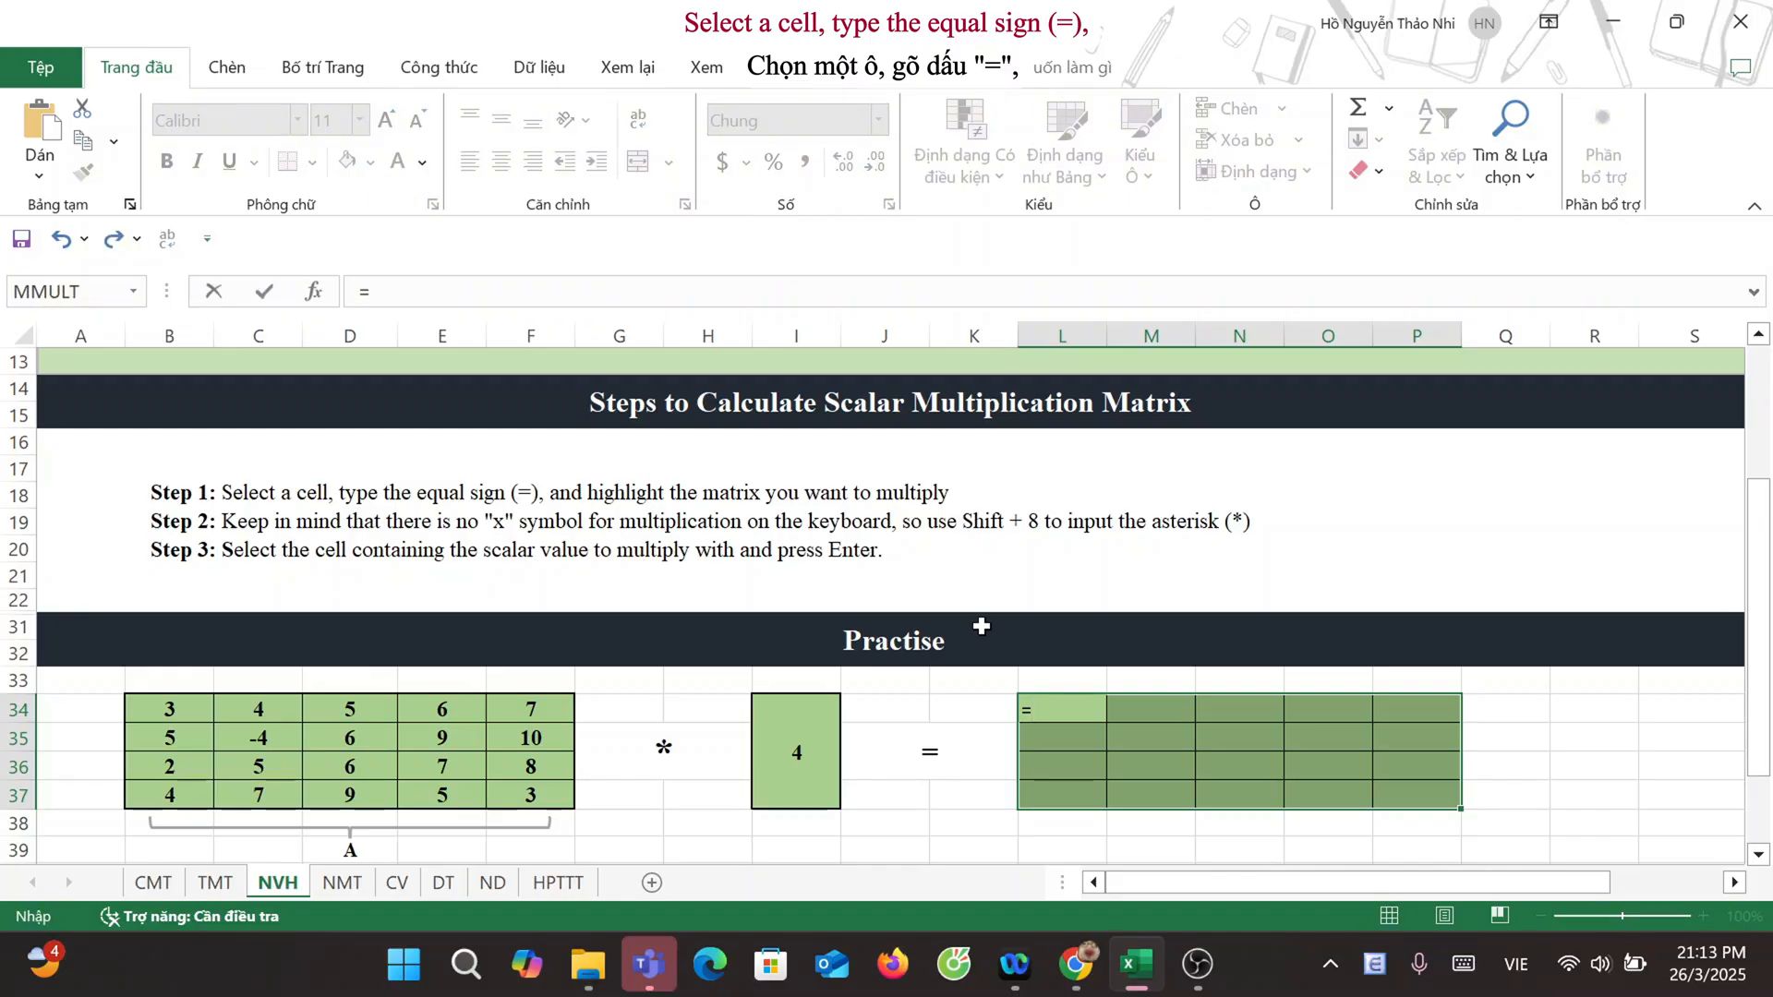
pyautogui.moveTo(174, 709); pyautogui.dragTo(514, 787)
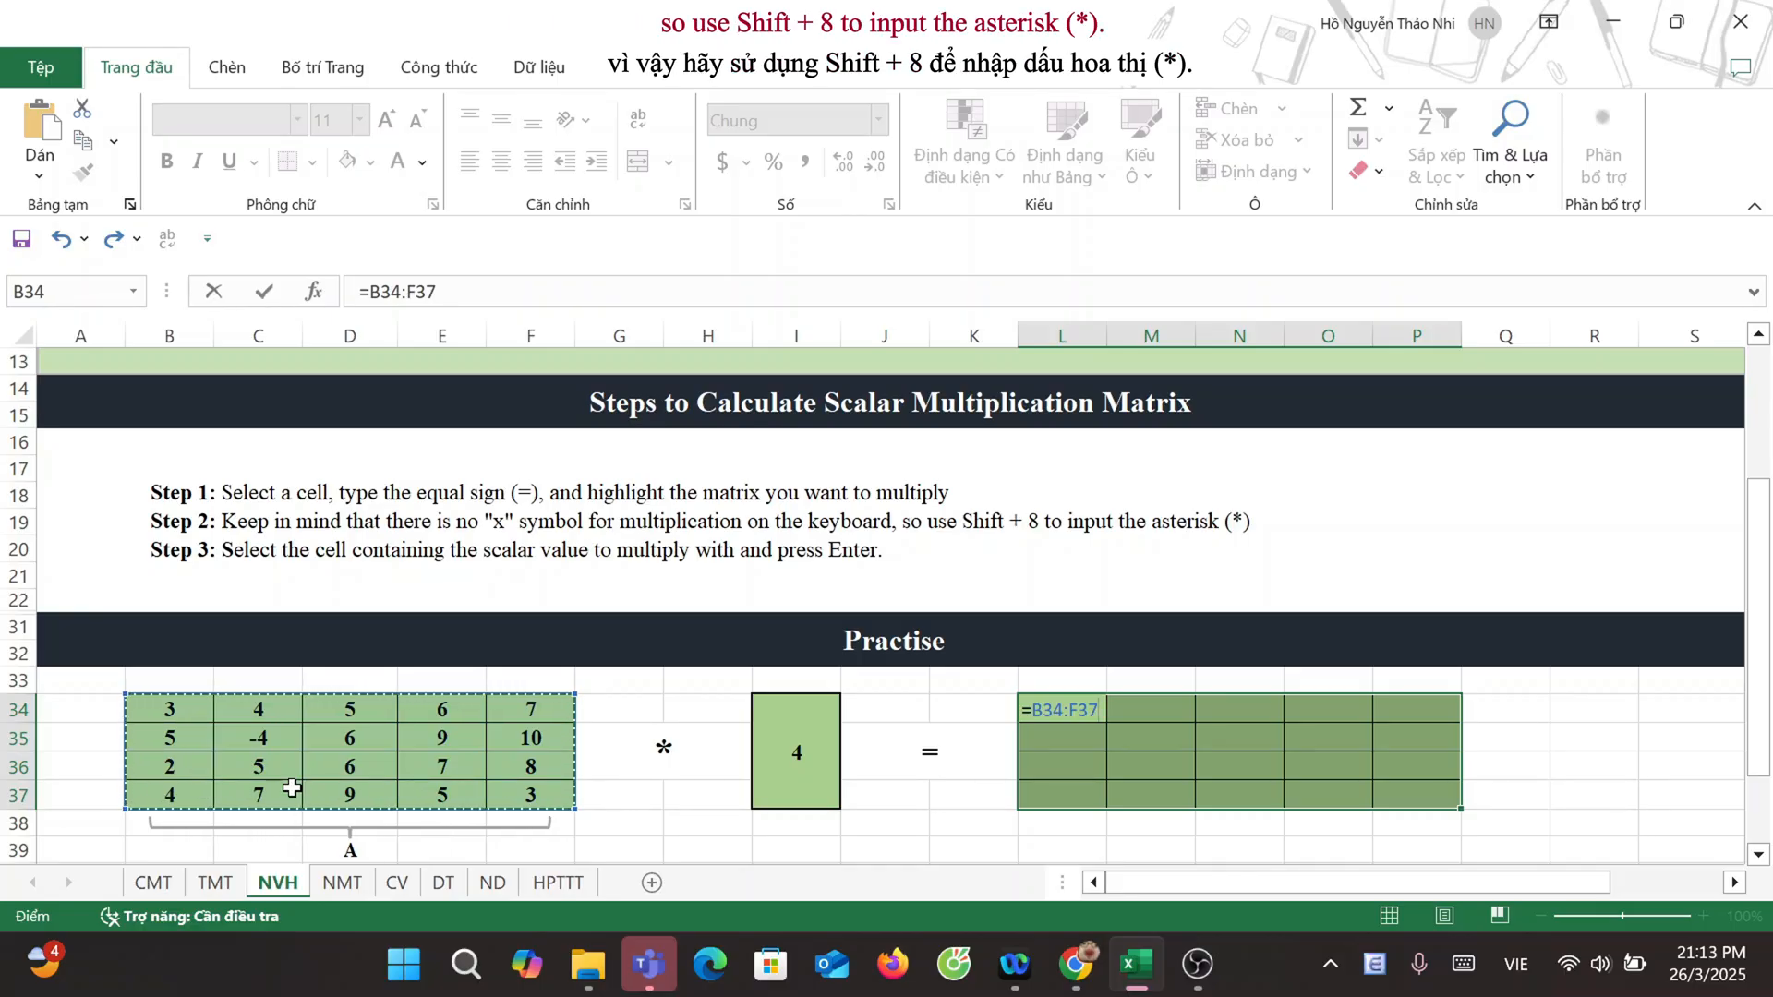
pyautogui.write('*')
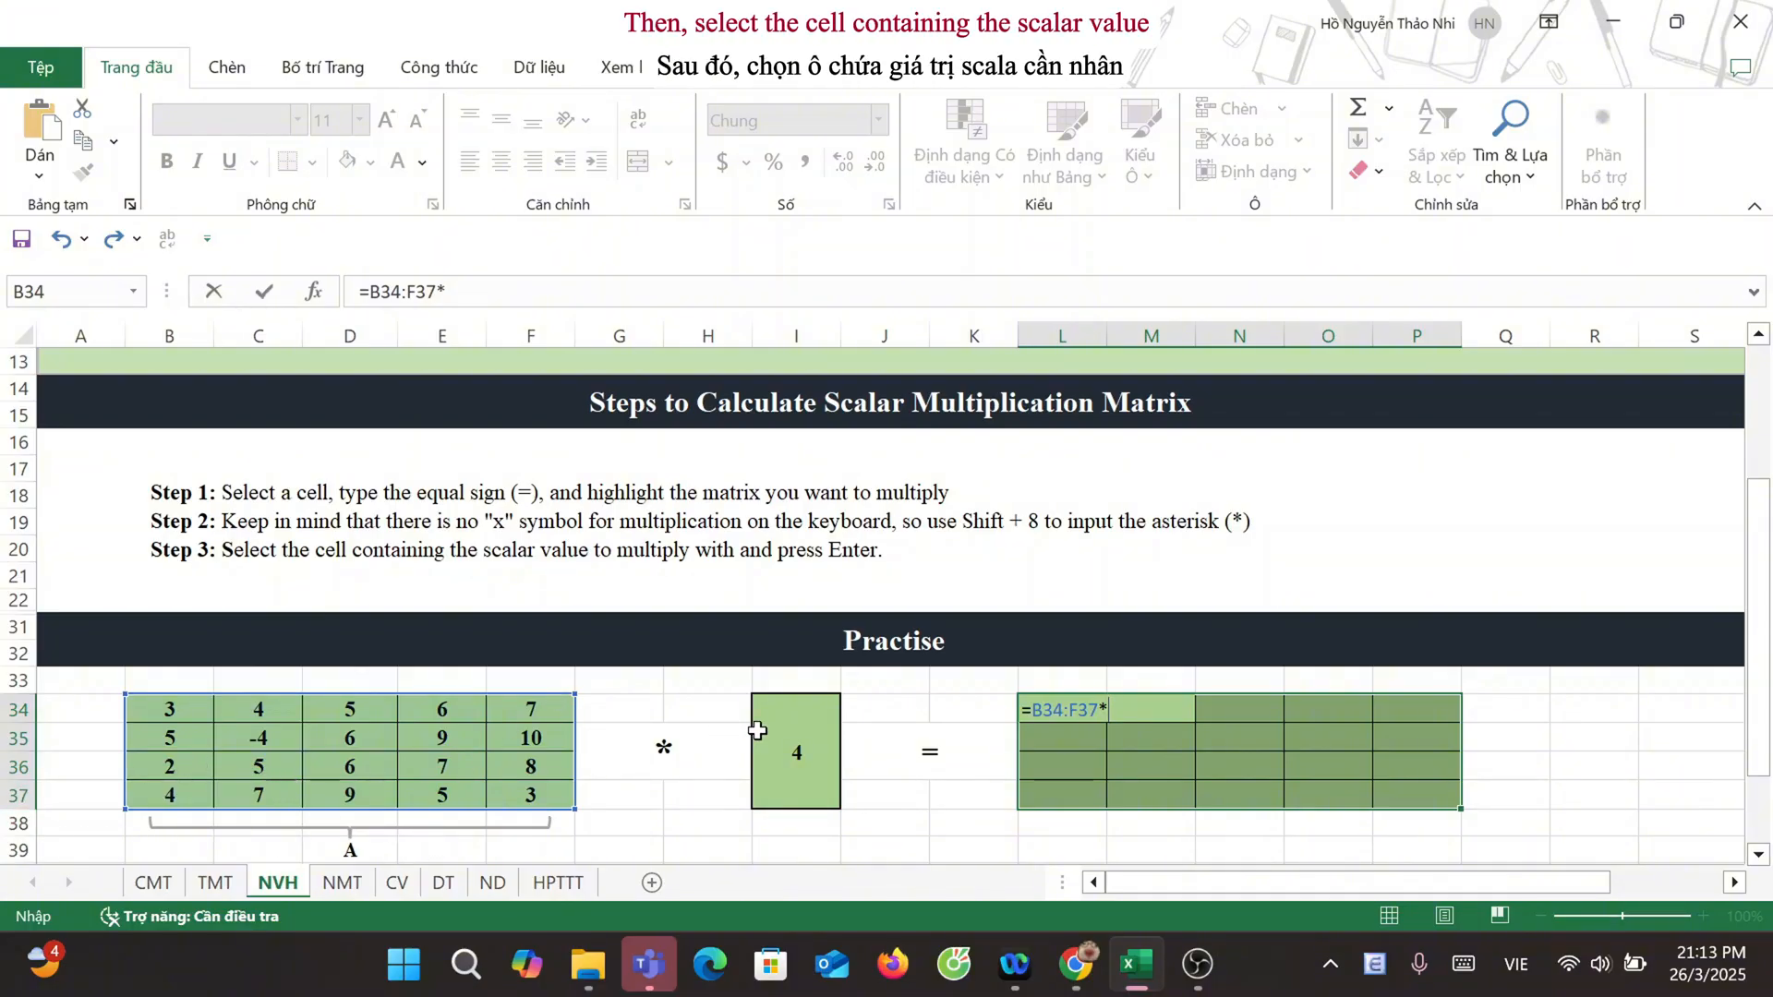
pyautogui.click(781, 731)
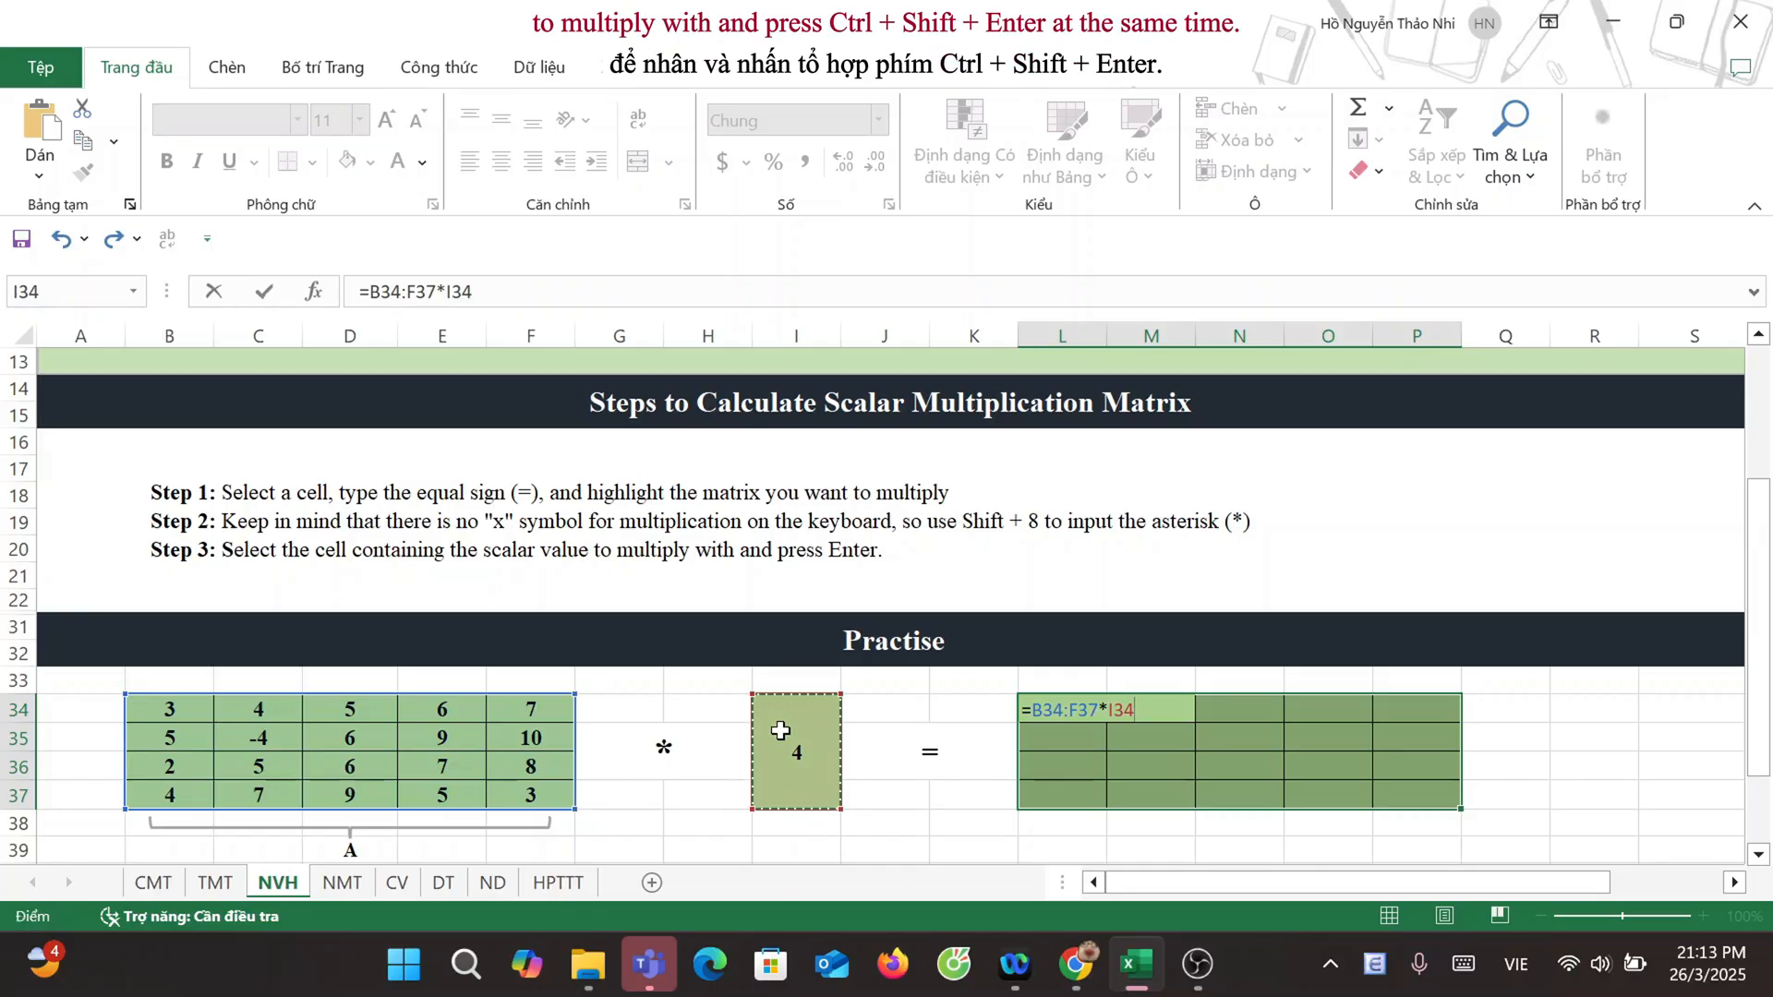
pyautogui.hotkey('ctrl', 'shift', 'Return')
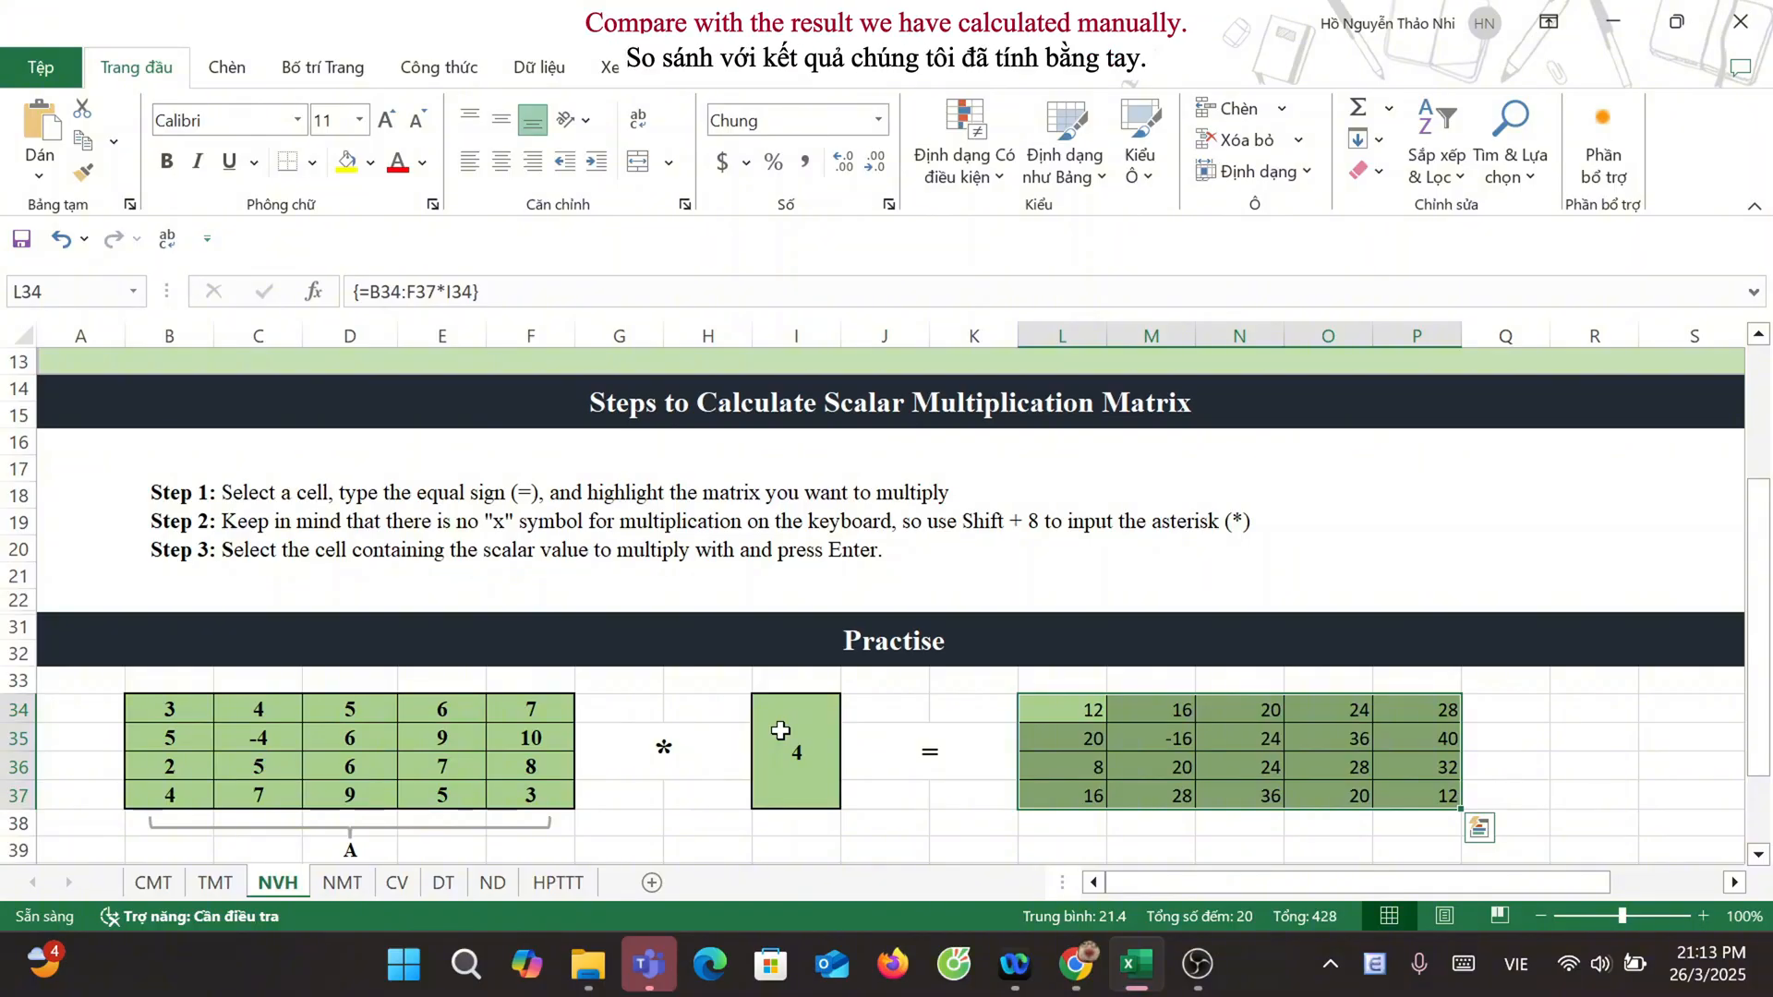
# Step: Multiply matrices A and B on the NMT sheet with the array formula =MMULT(B34:F37,H34:L38) in the result range N34:R37
pyautogui.scroll(-2, 591, 762)
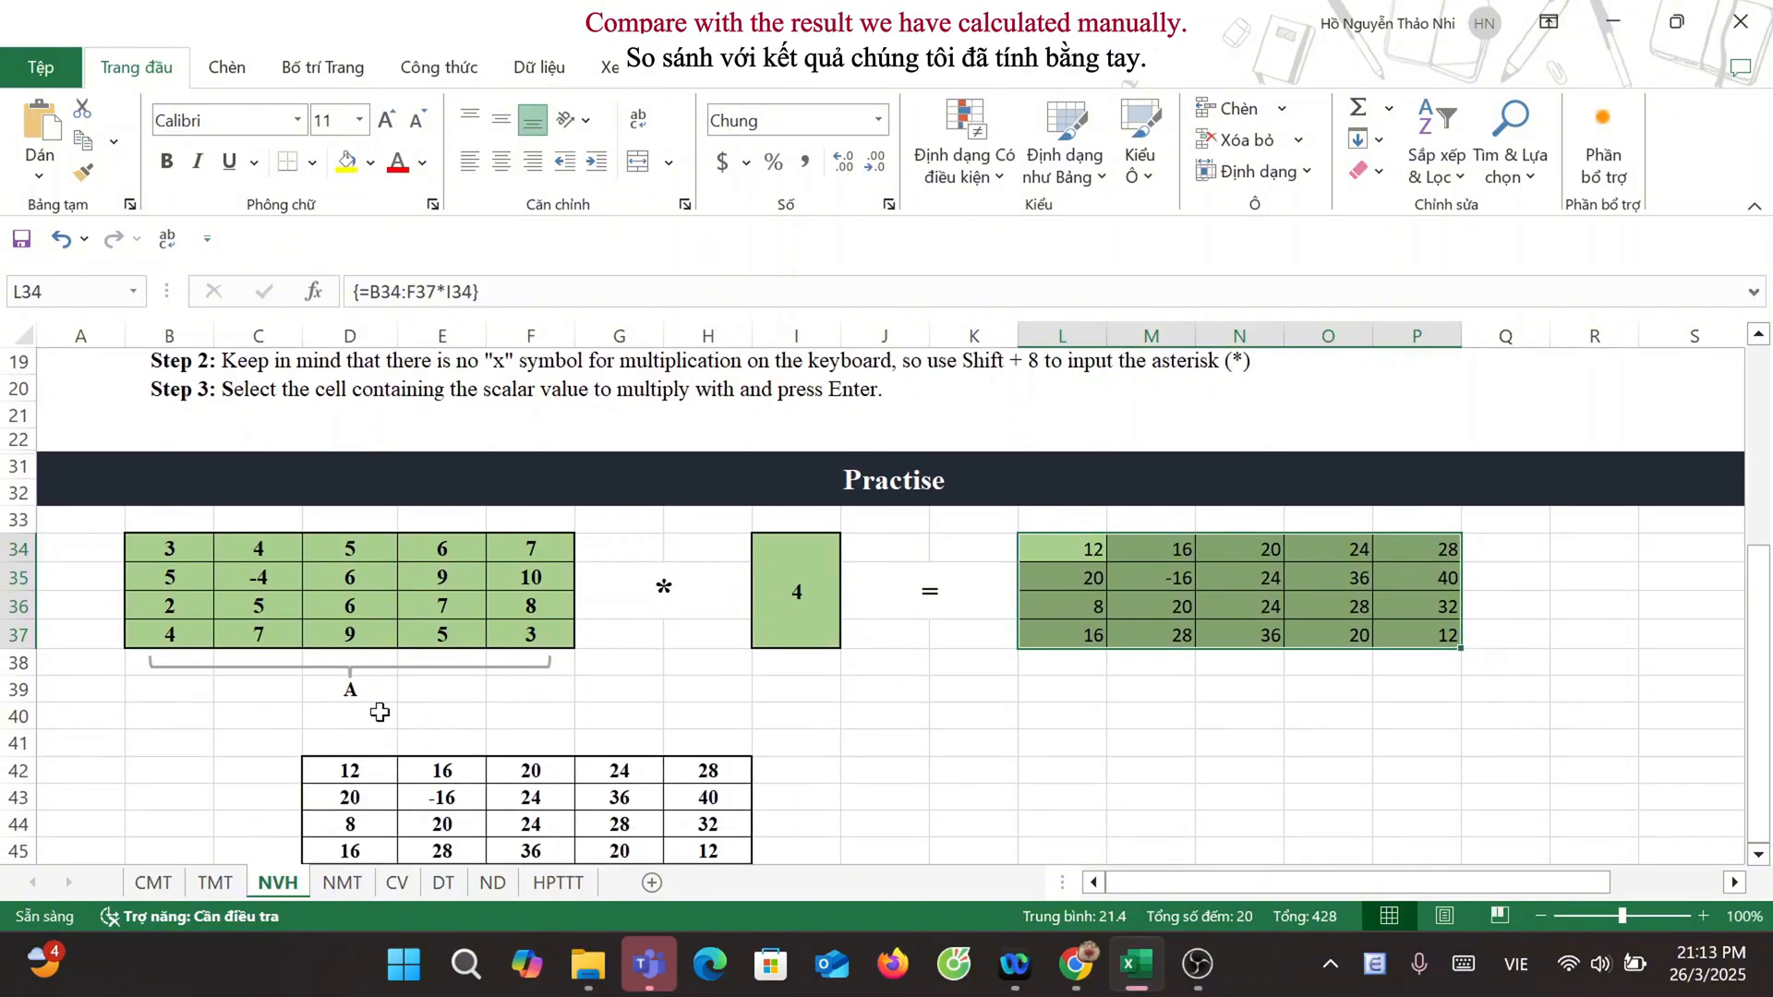
pyautogui.scroll(-2, 380, 713)
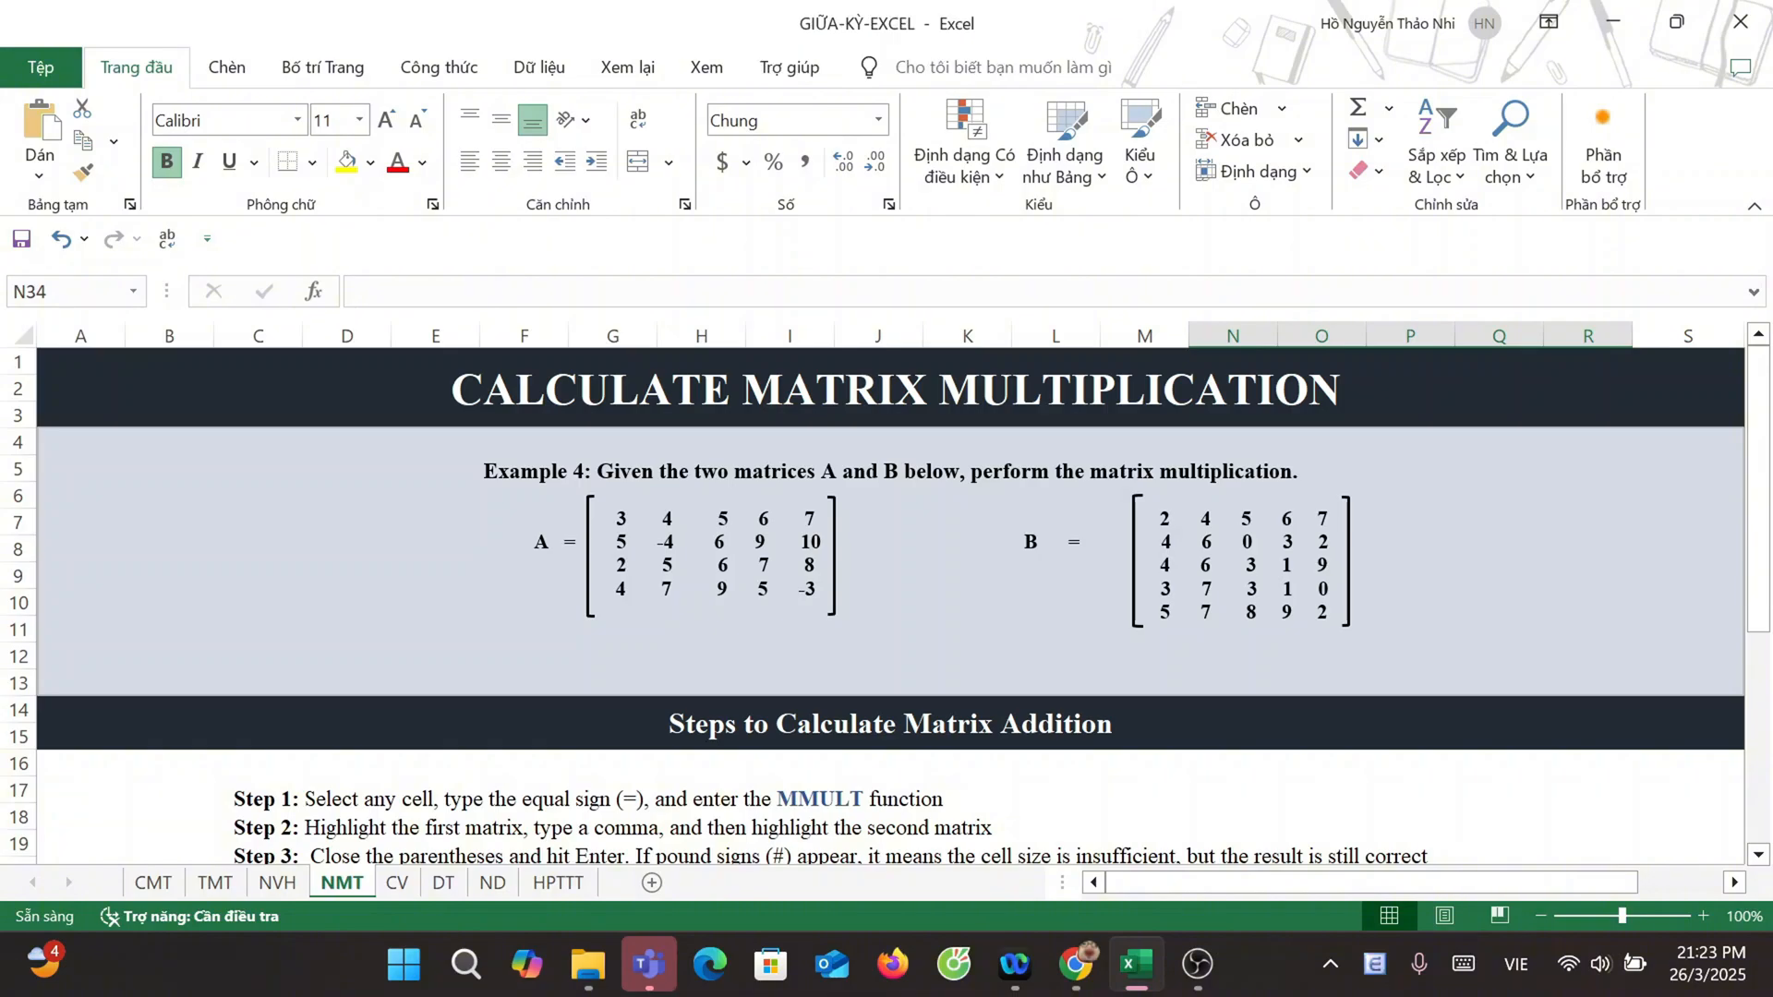
pyautogui.scroll(-5, 549, 536)
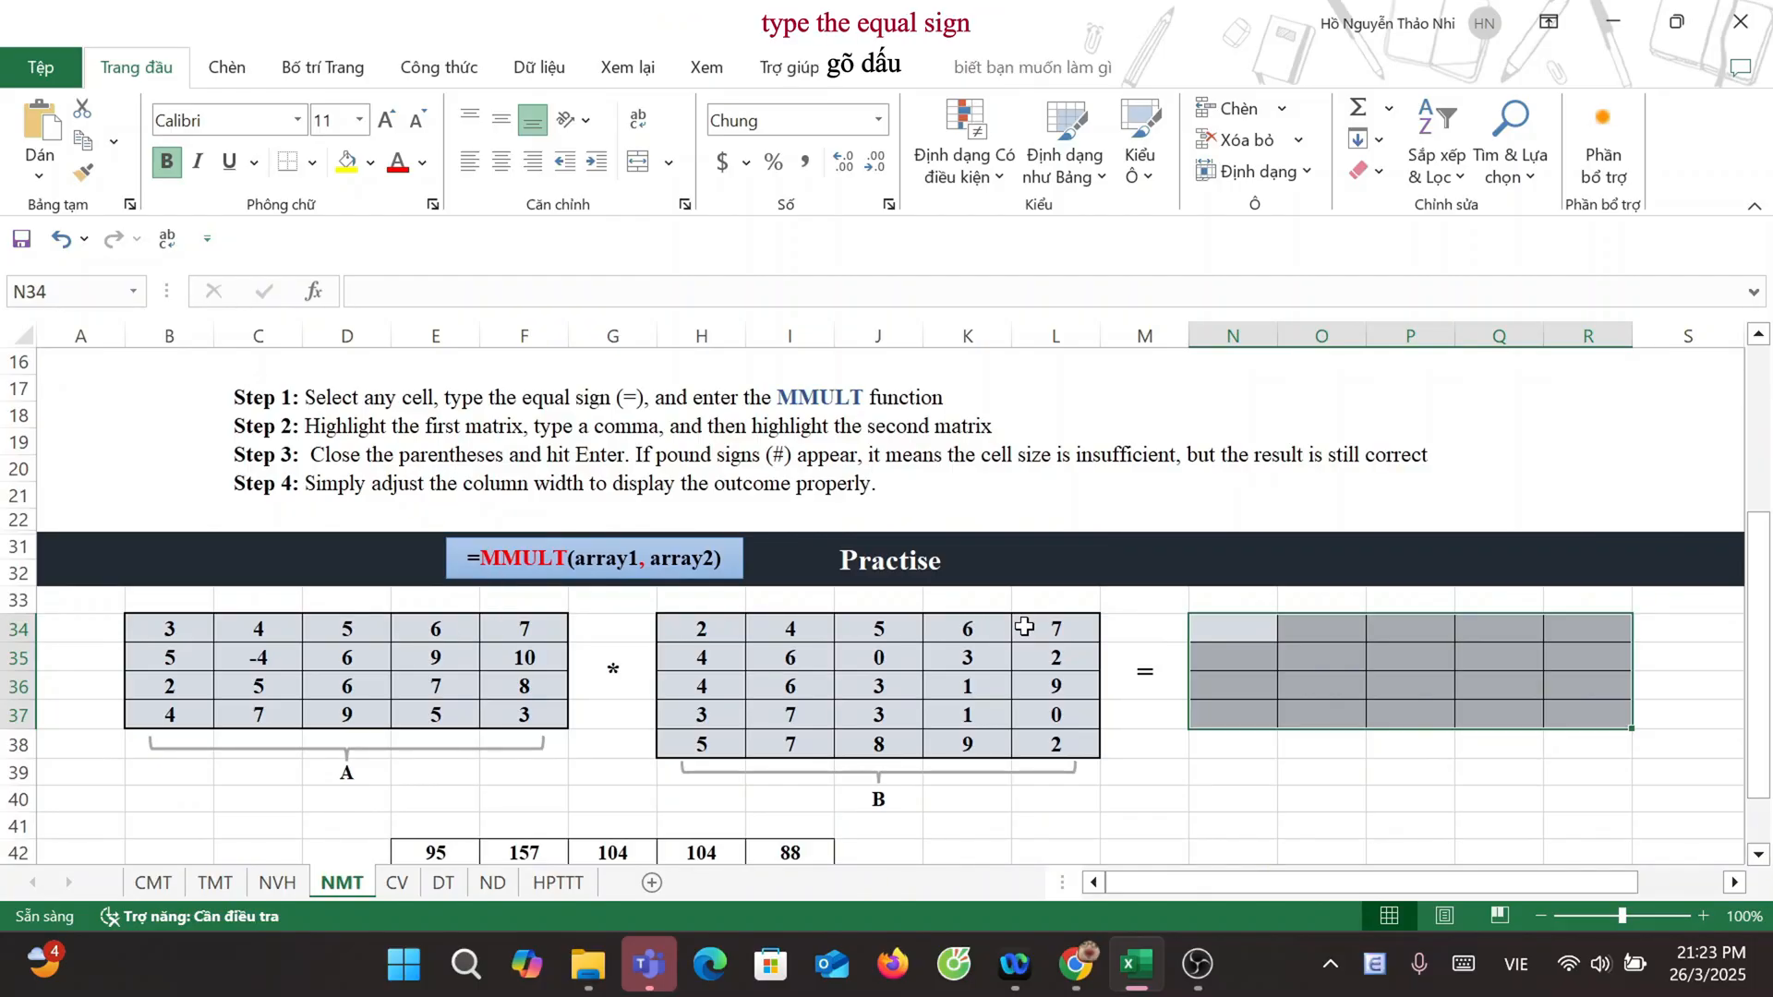
pyautogui.write('=')
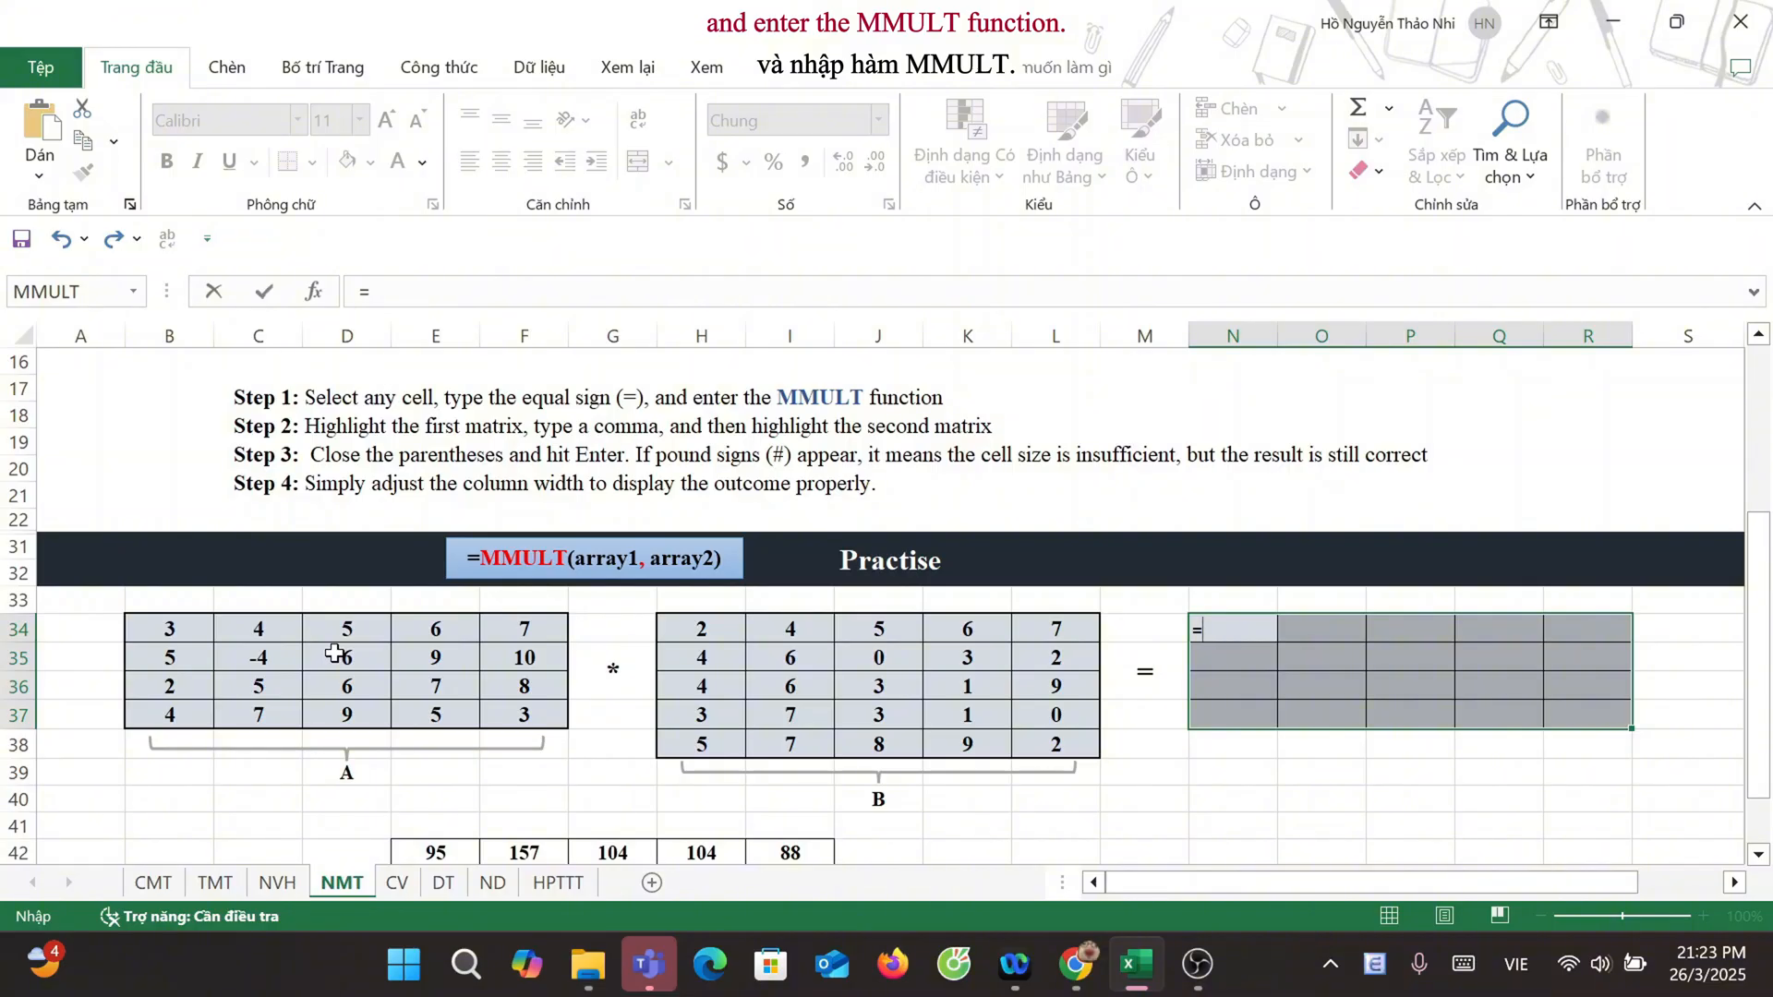
pyautogui.write('MMULT')
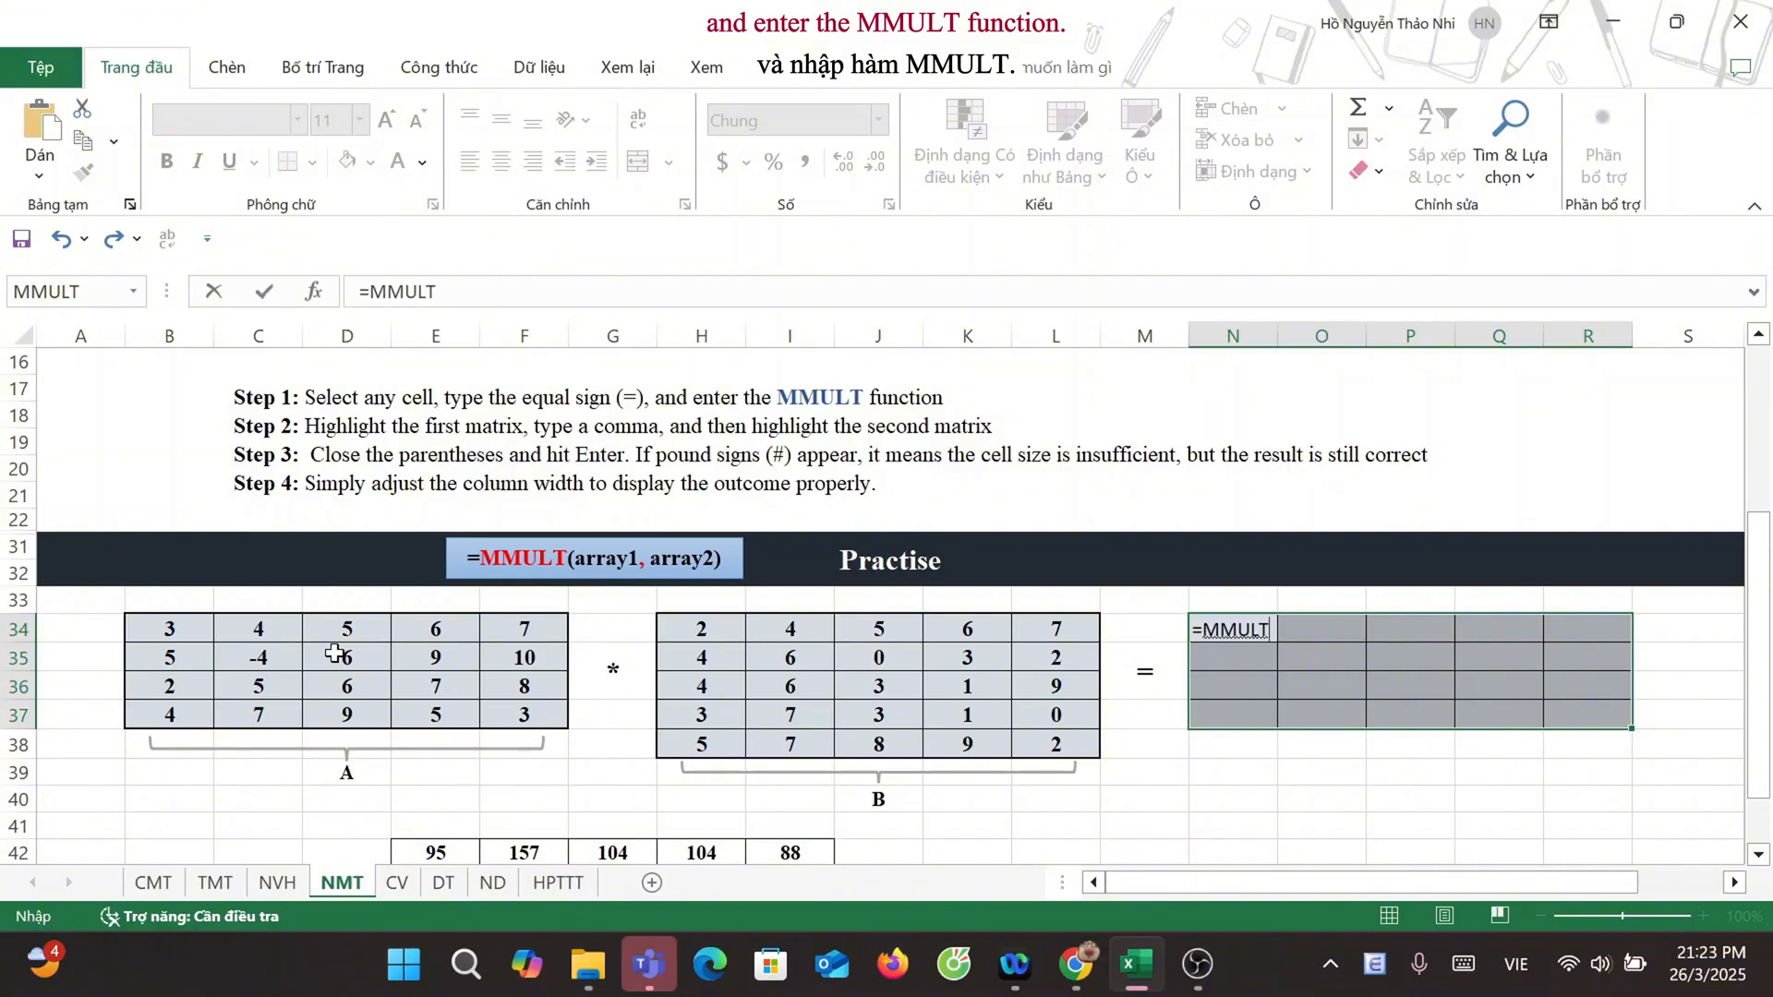
pyautogui.write('(')
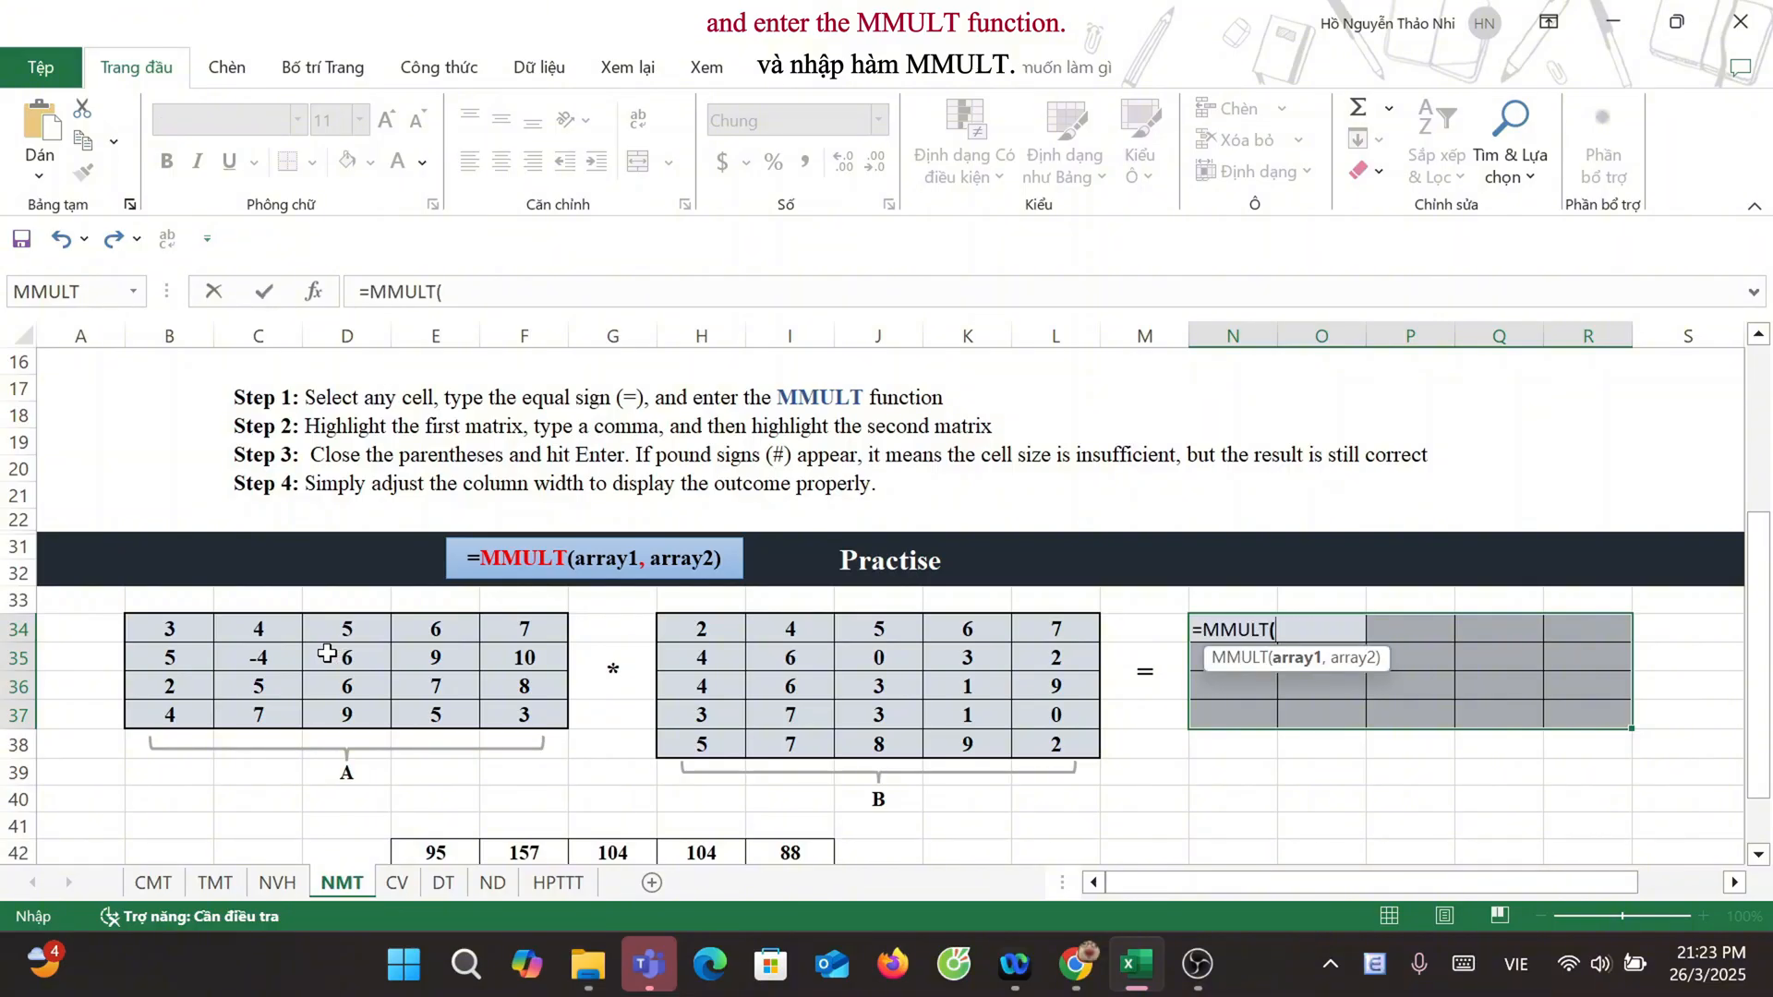
pyautogui.moveTo(166, 626); pyautogui.dragTo(490, 712)
pyautogui.write(',')
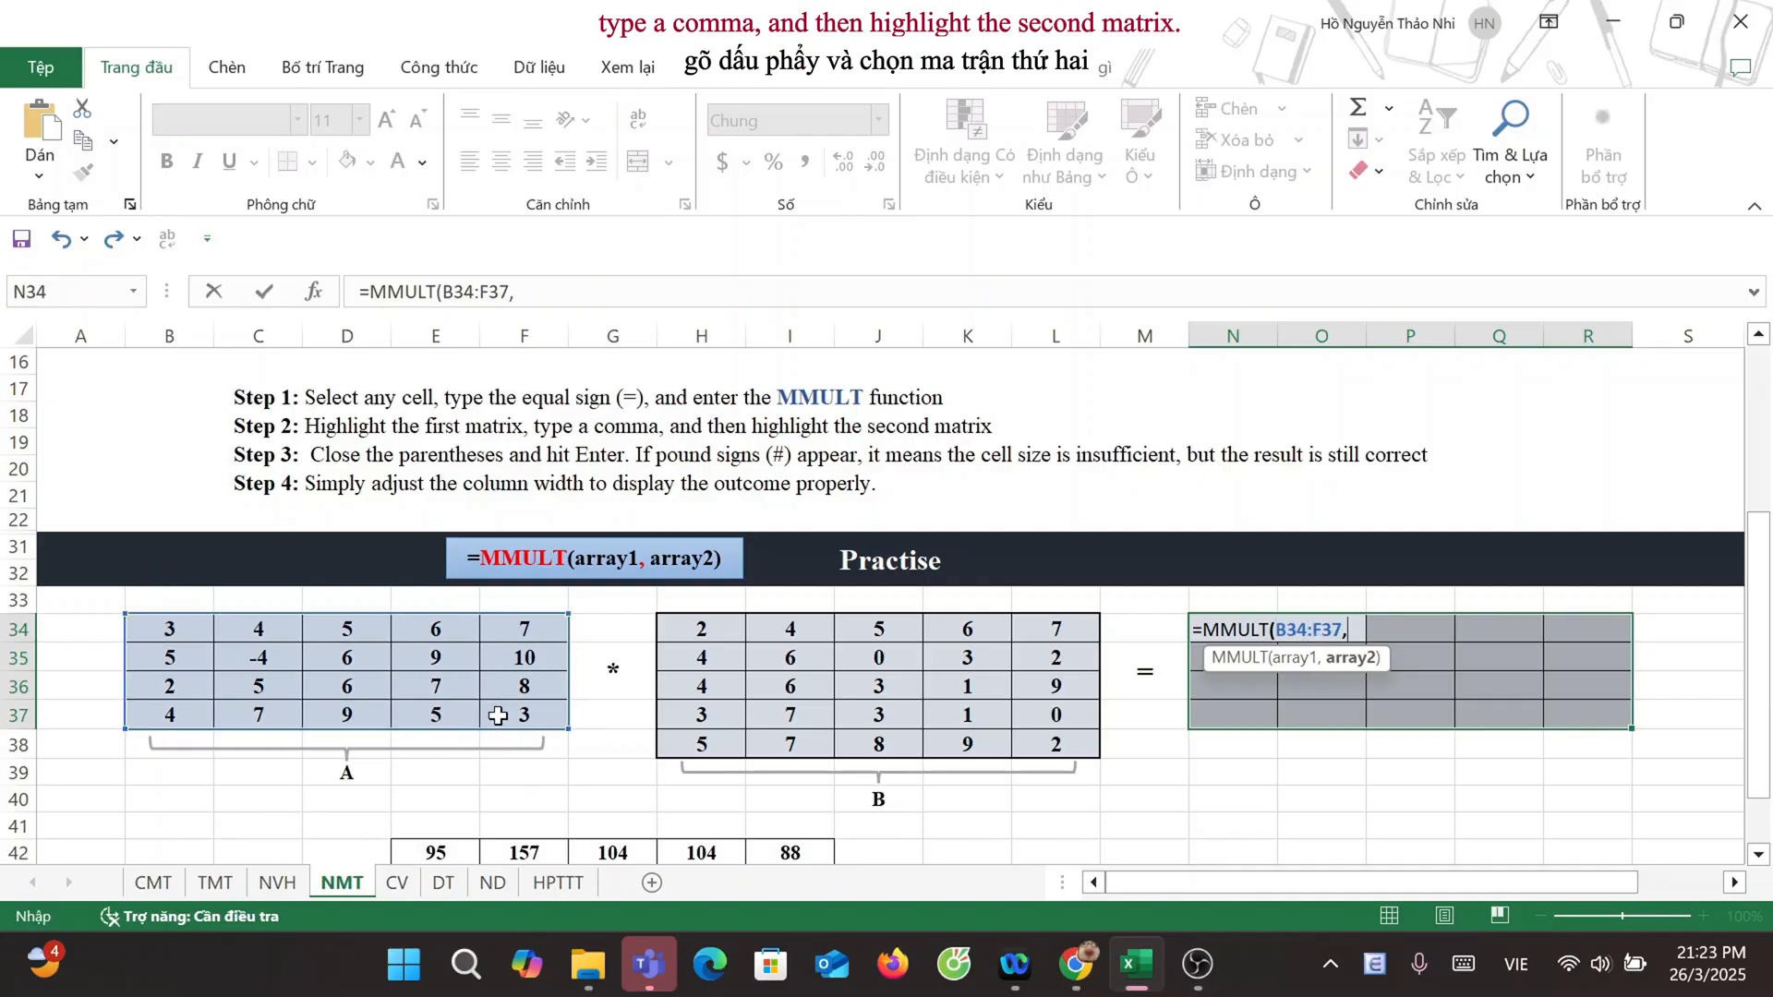
pyautogui.moveTo(711, 630); pyautogui.dragTo(1069, 742)
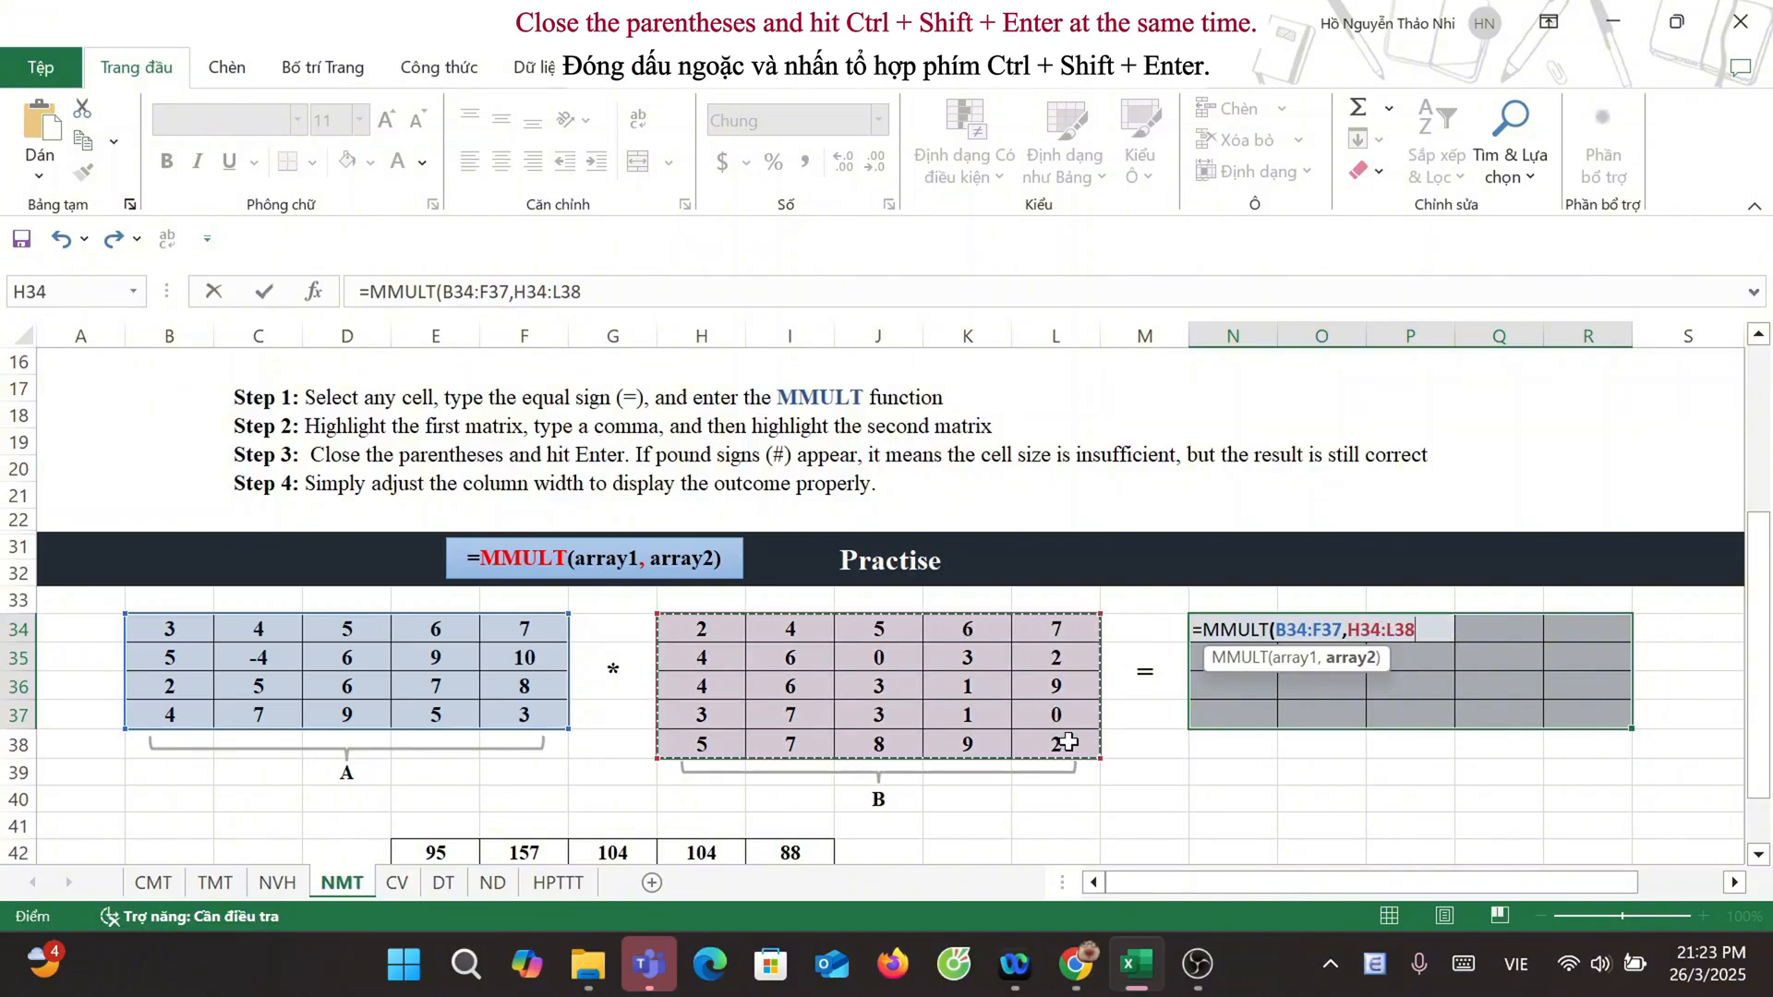
pyautogui.write(')')
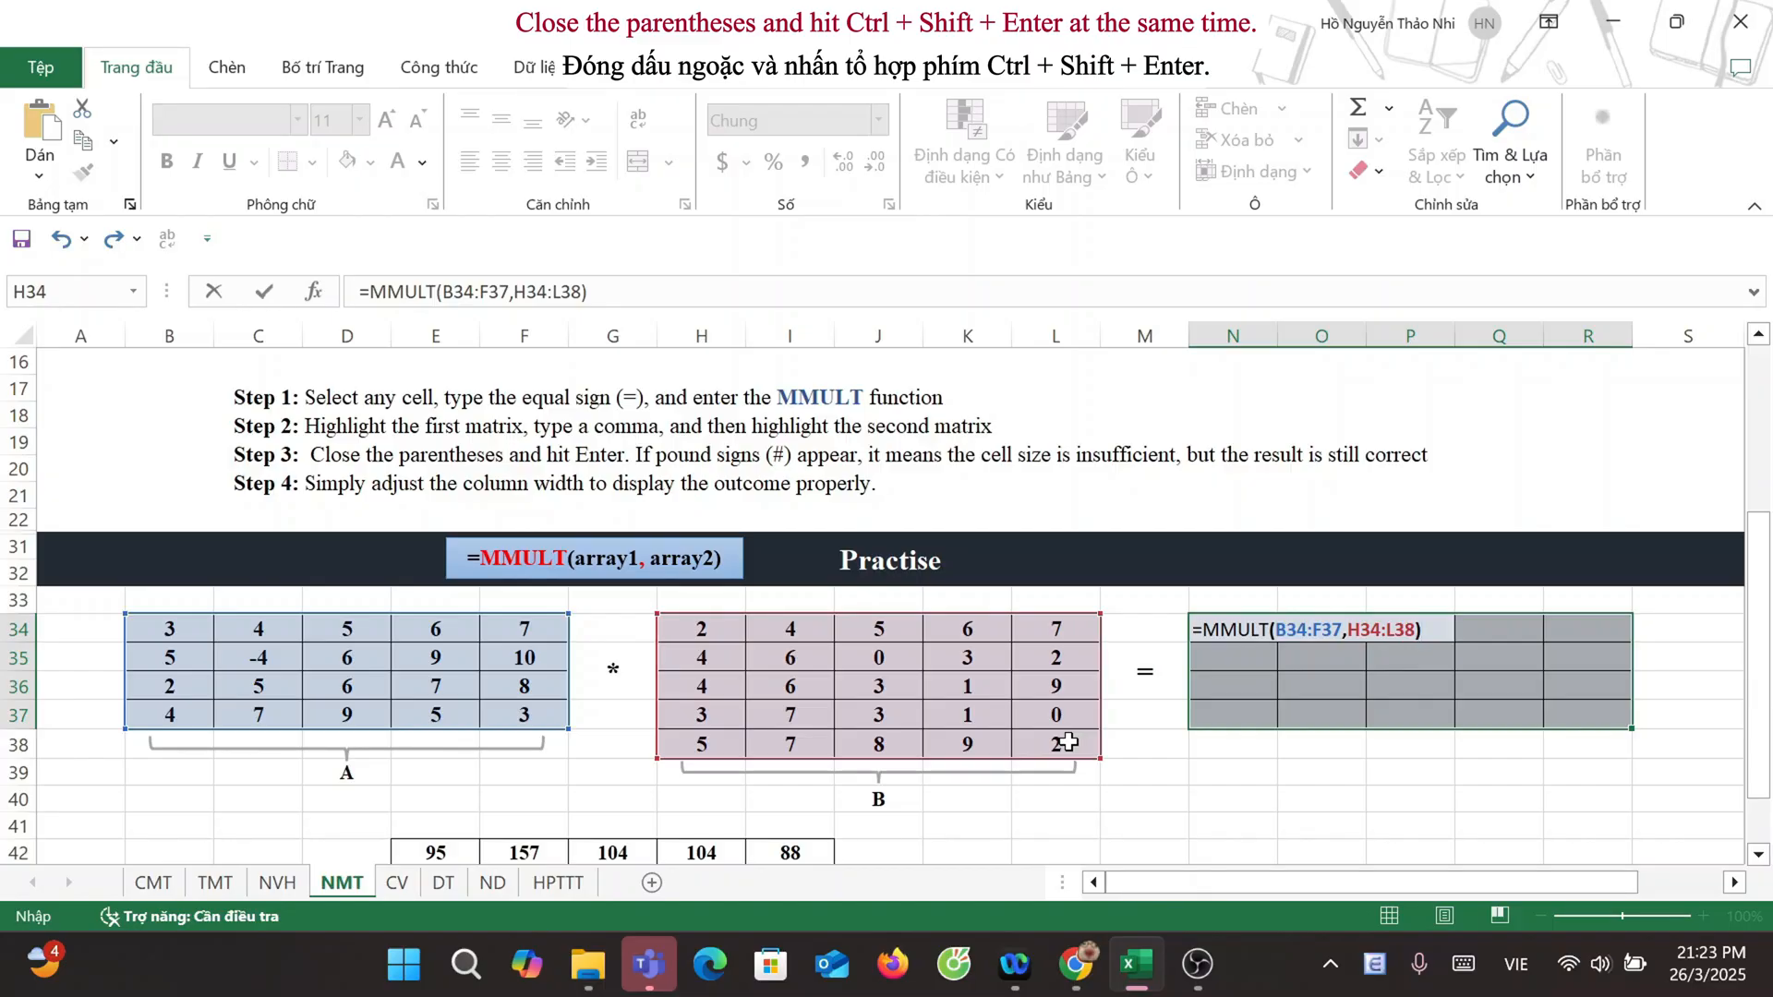
pyautogui.hotkey('ctrl', 'shift', 'Return')
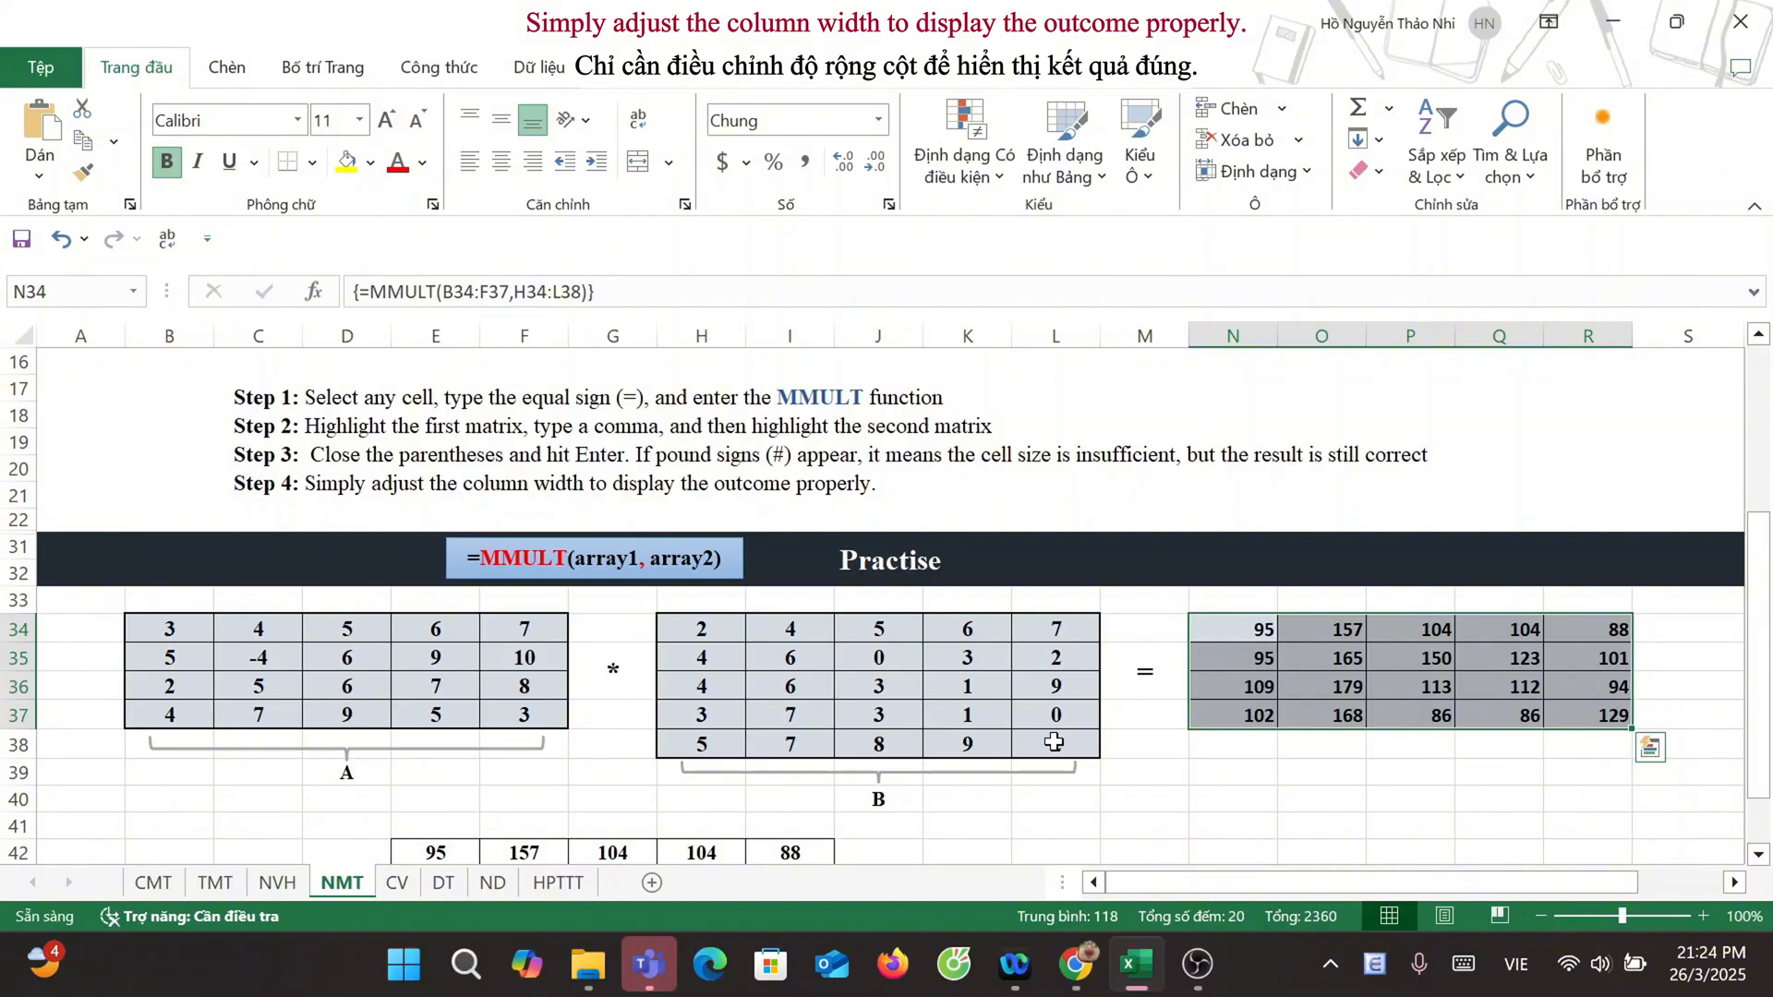
# Step: Transpose matrix A on the CV sheet with the array formula =TRANSPOSE(B34:F37) in the result range M34:P38
pyautogui.scroll(-2, 1025, 739)
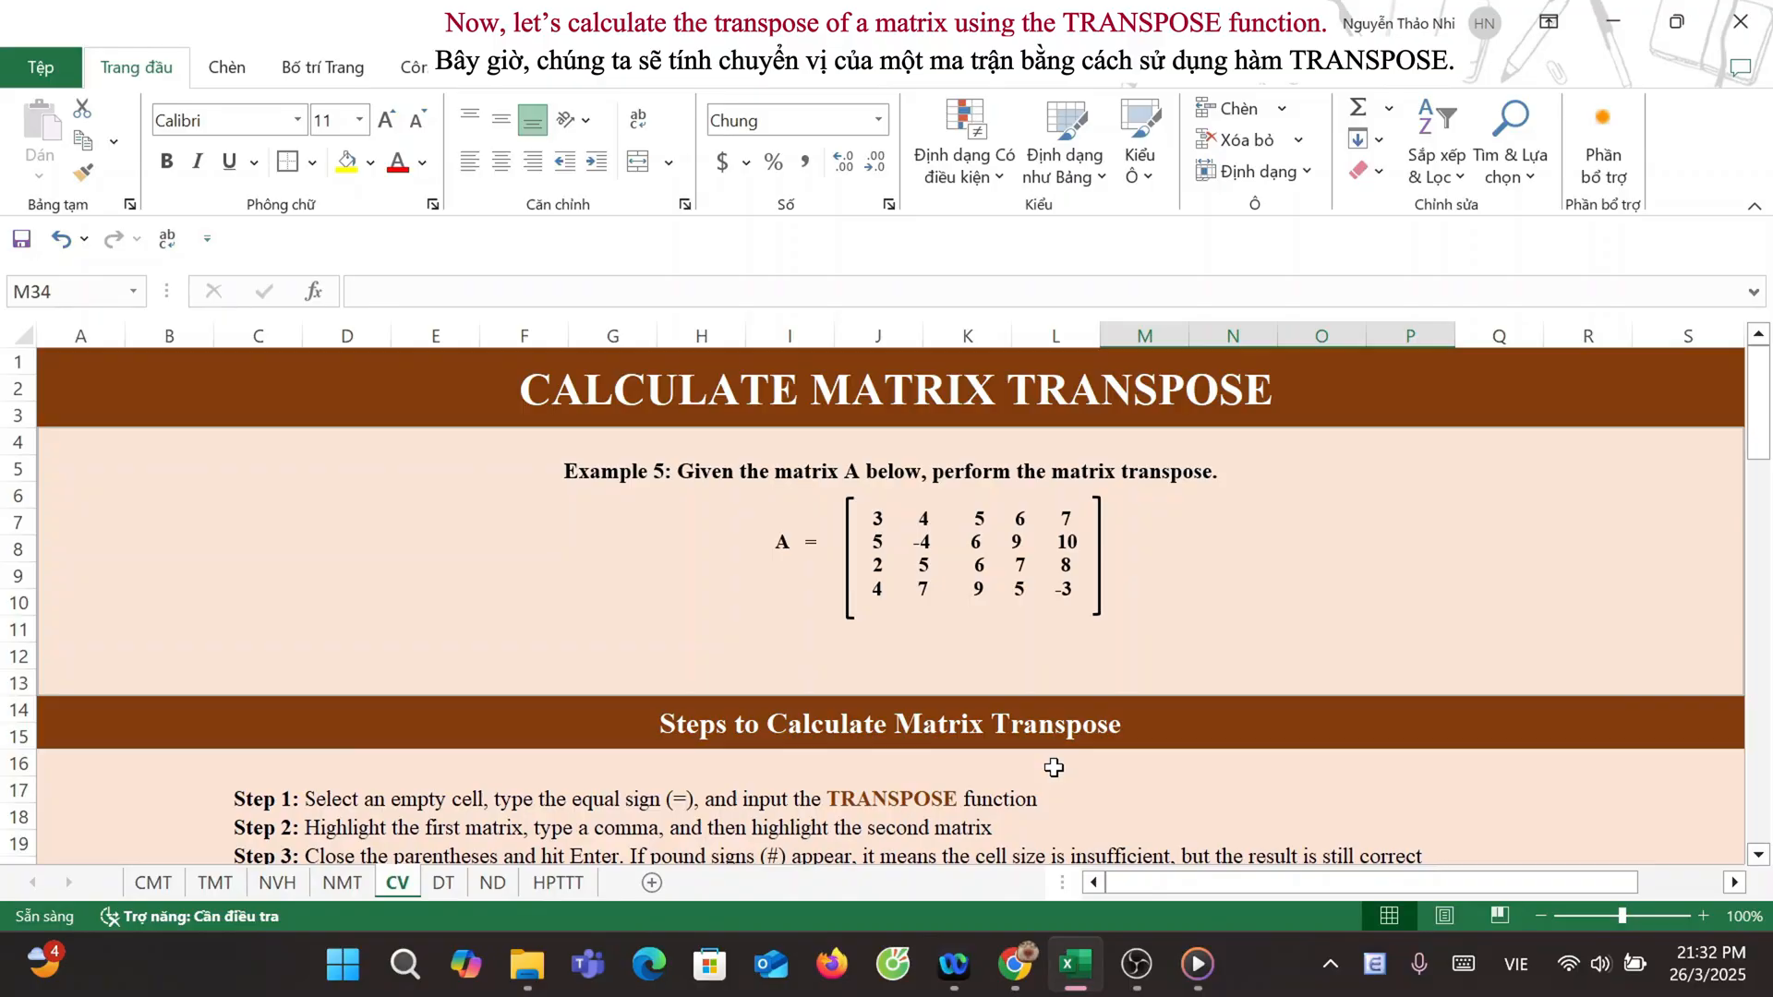
pyautogui.scroll(-4, 1054, 767)
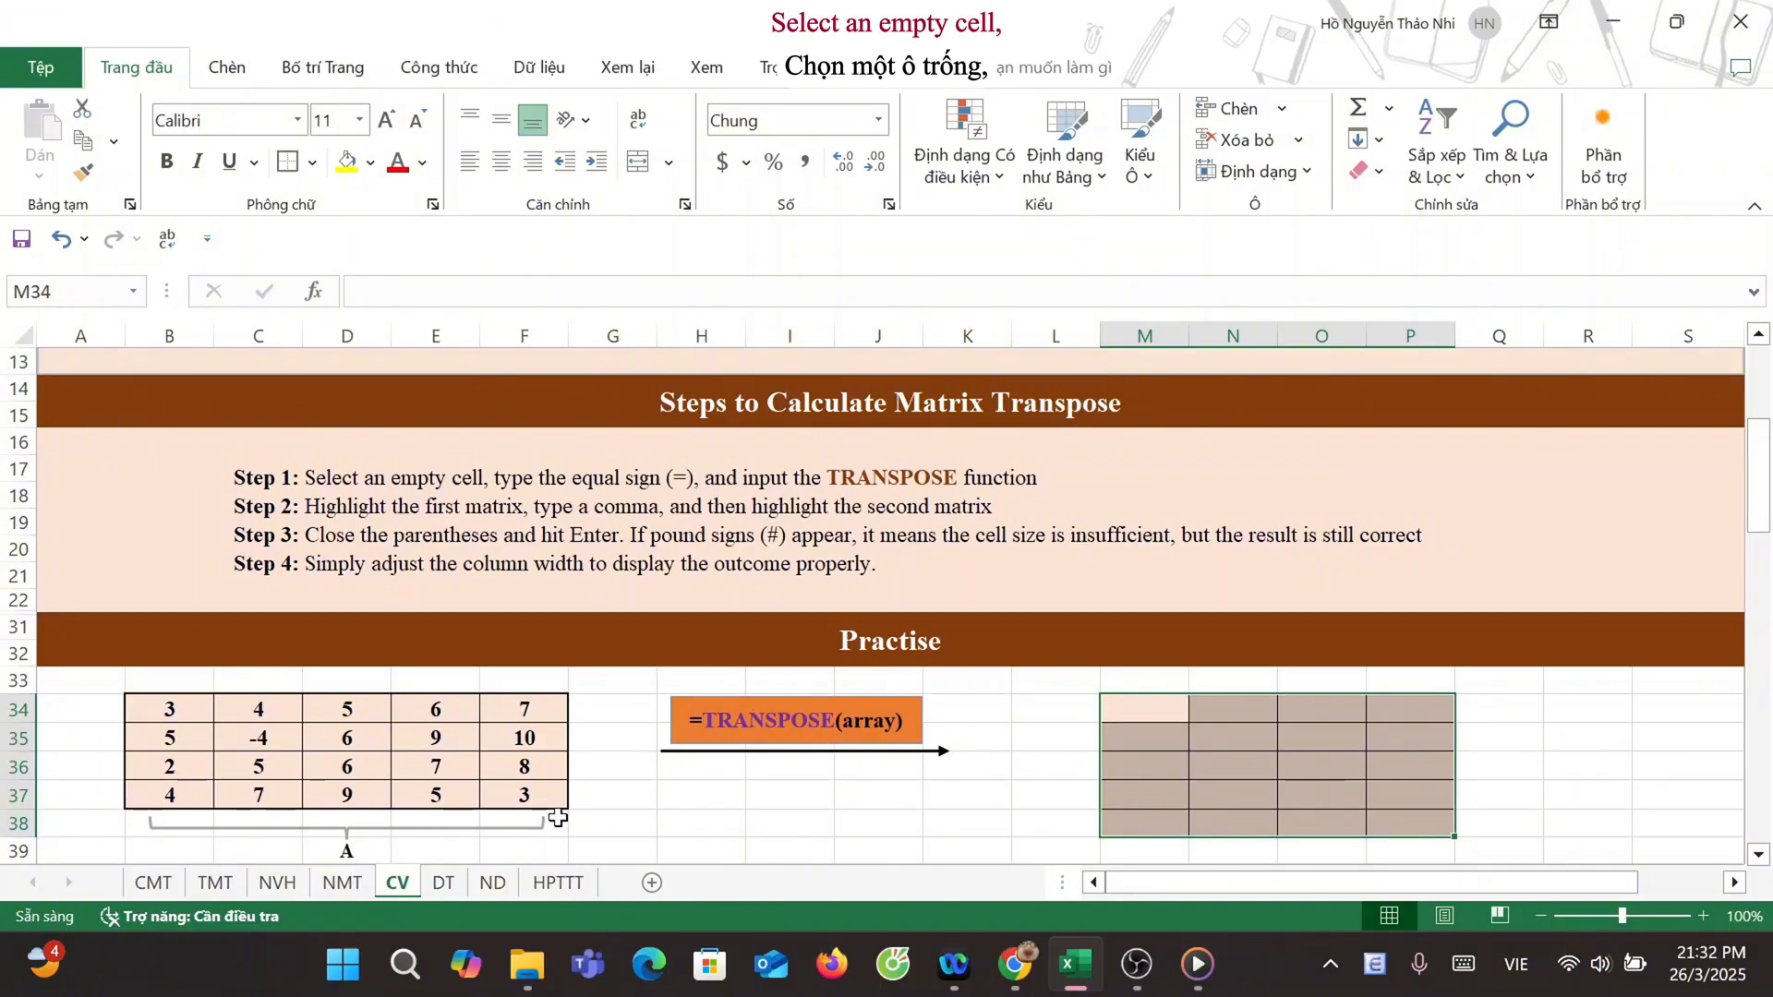
pyautogui.write('=')
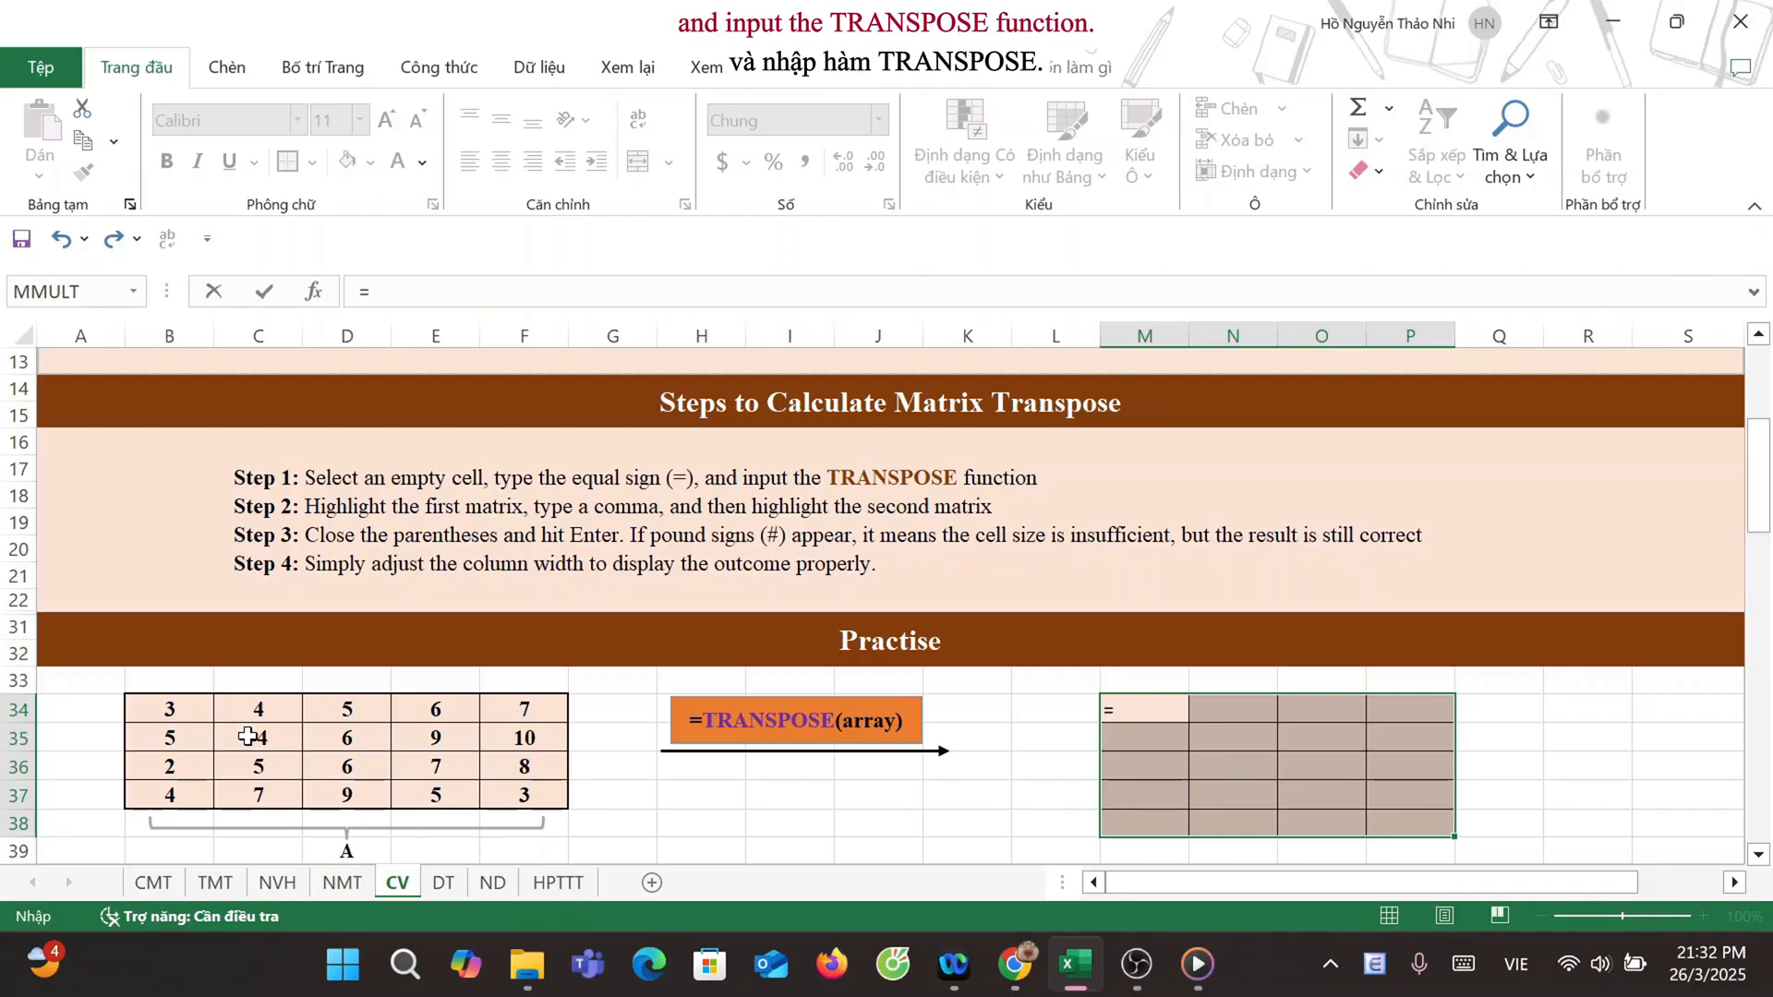
pyautogui.write('TRA')
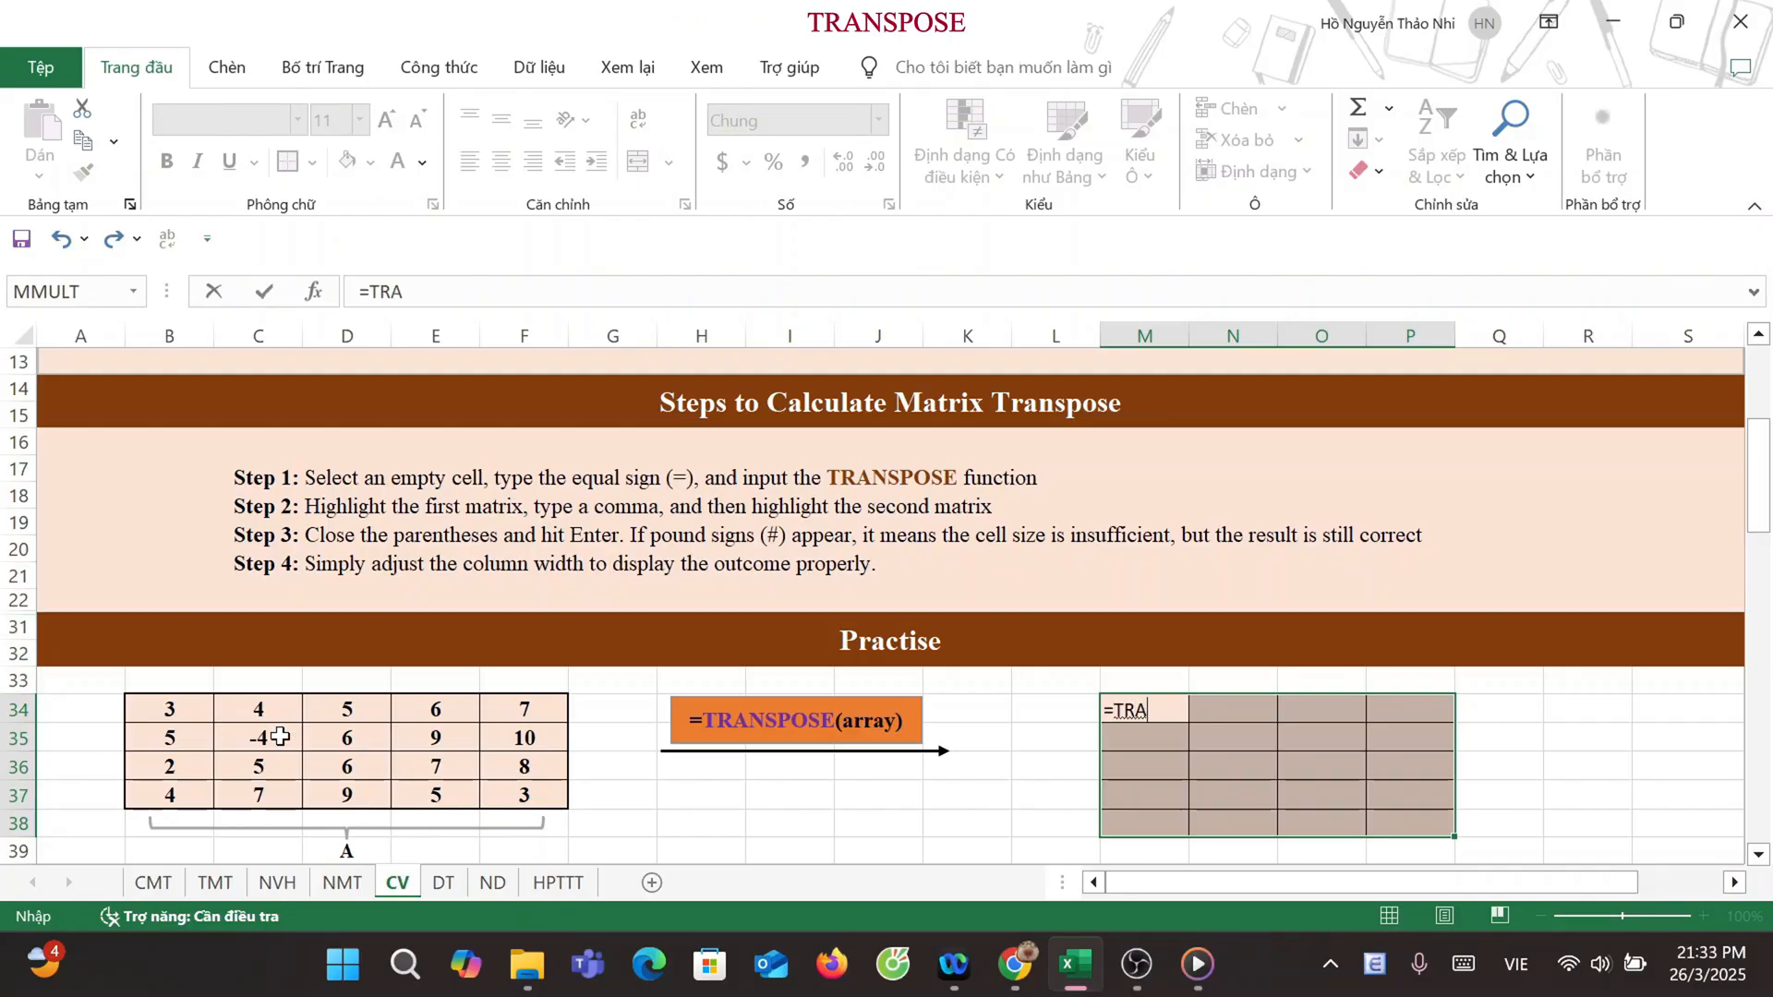
pyautogui.write('NSP')
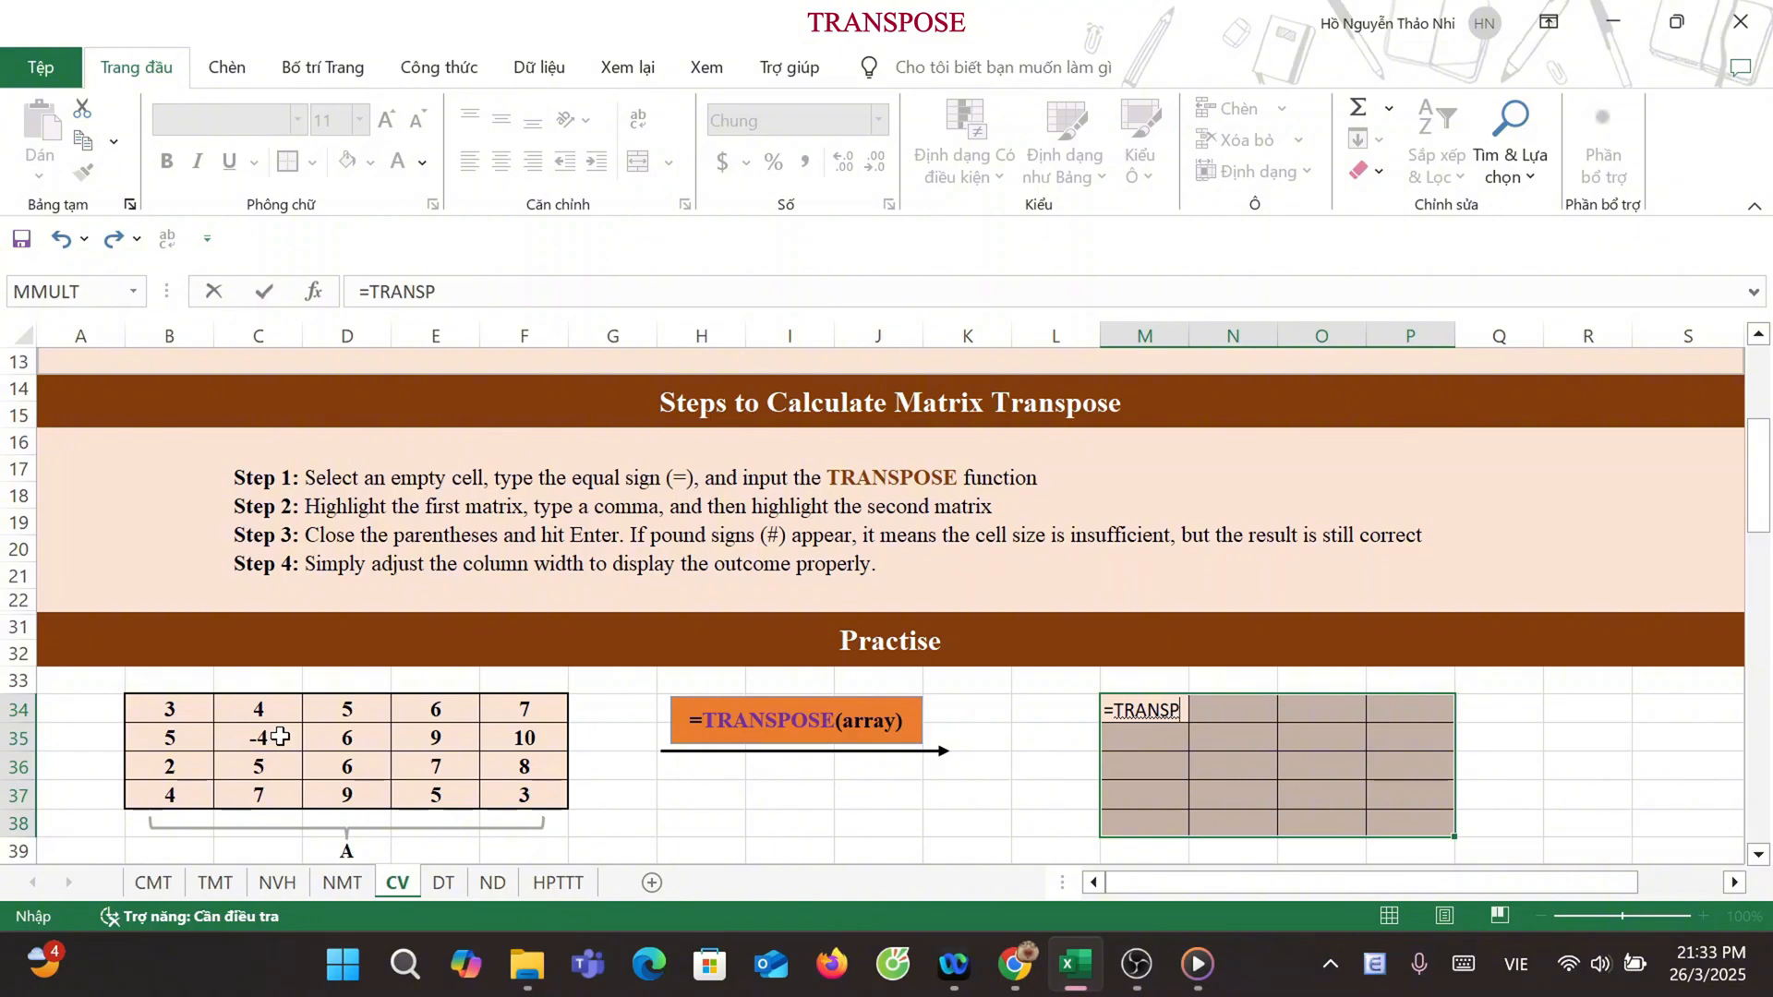
pyautogui.write('OSE')
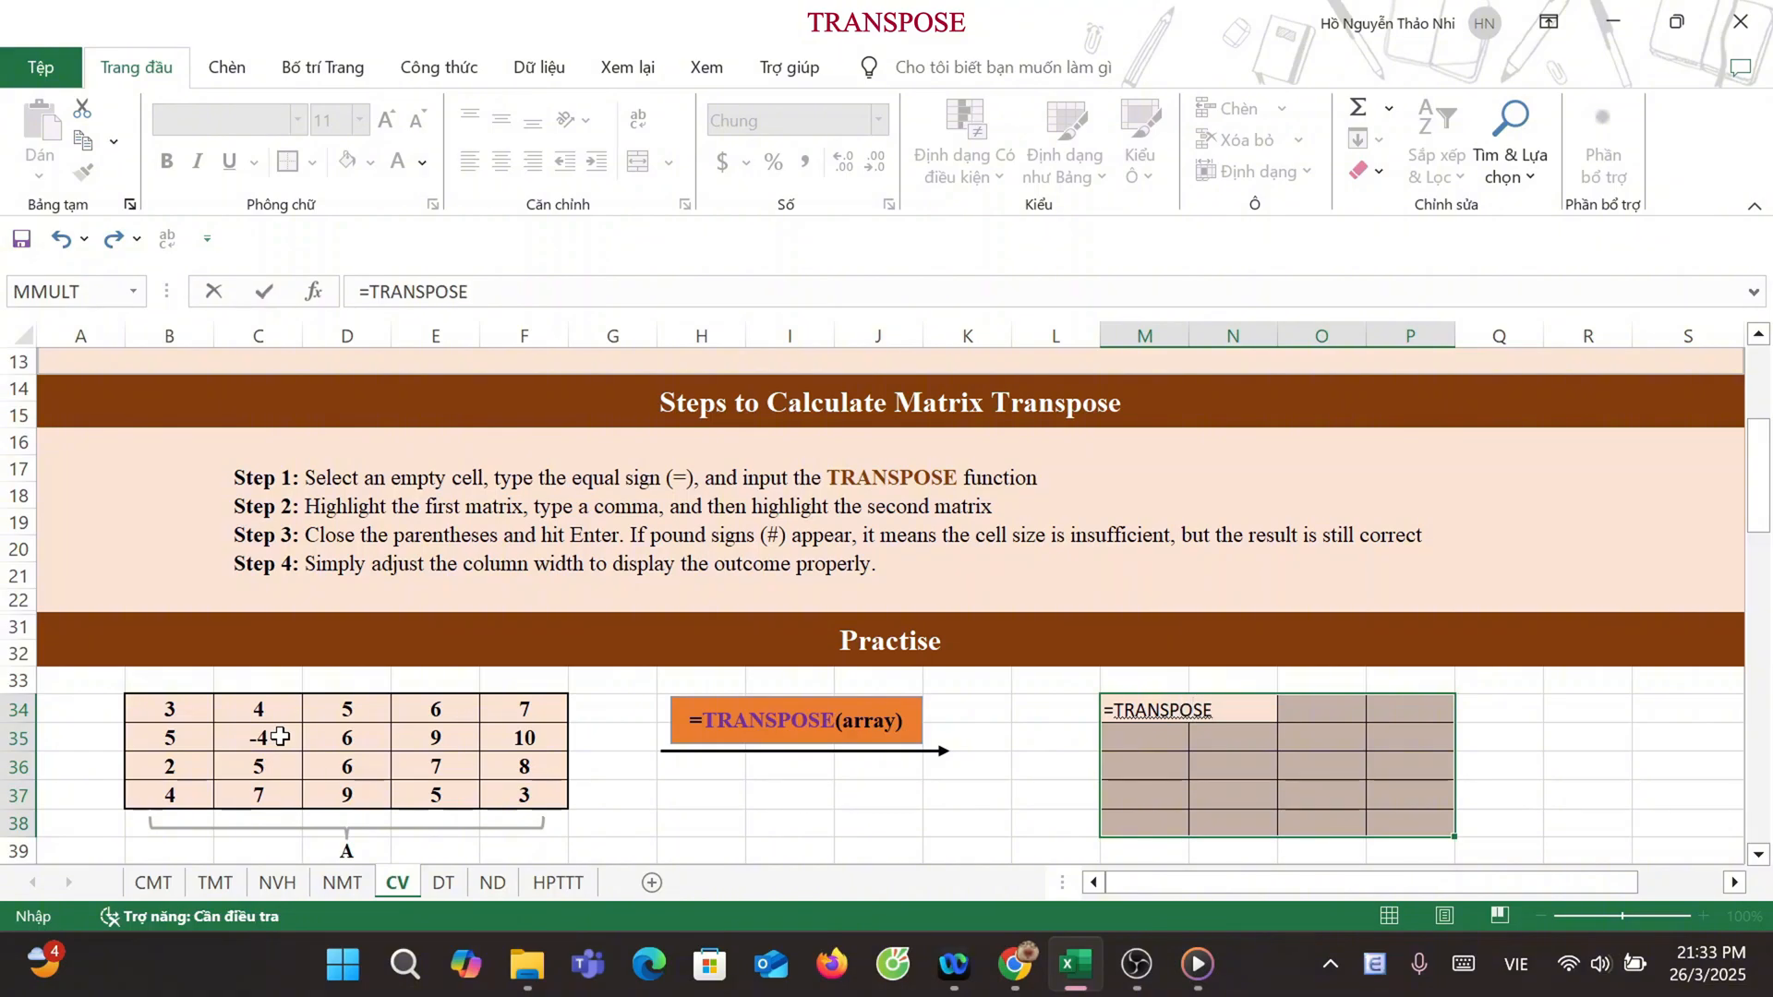
pyautogui.write('(')
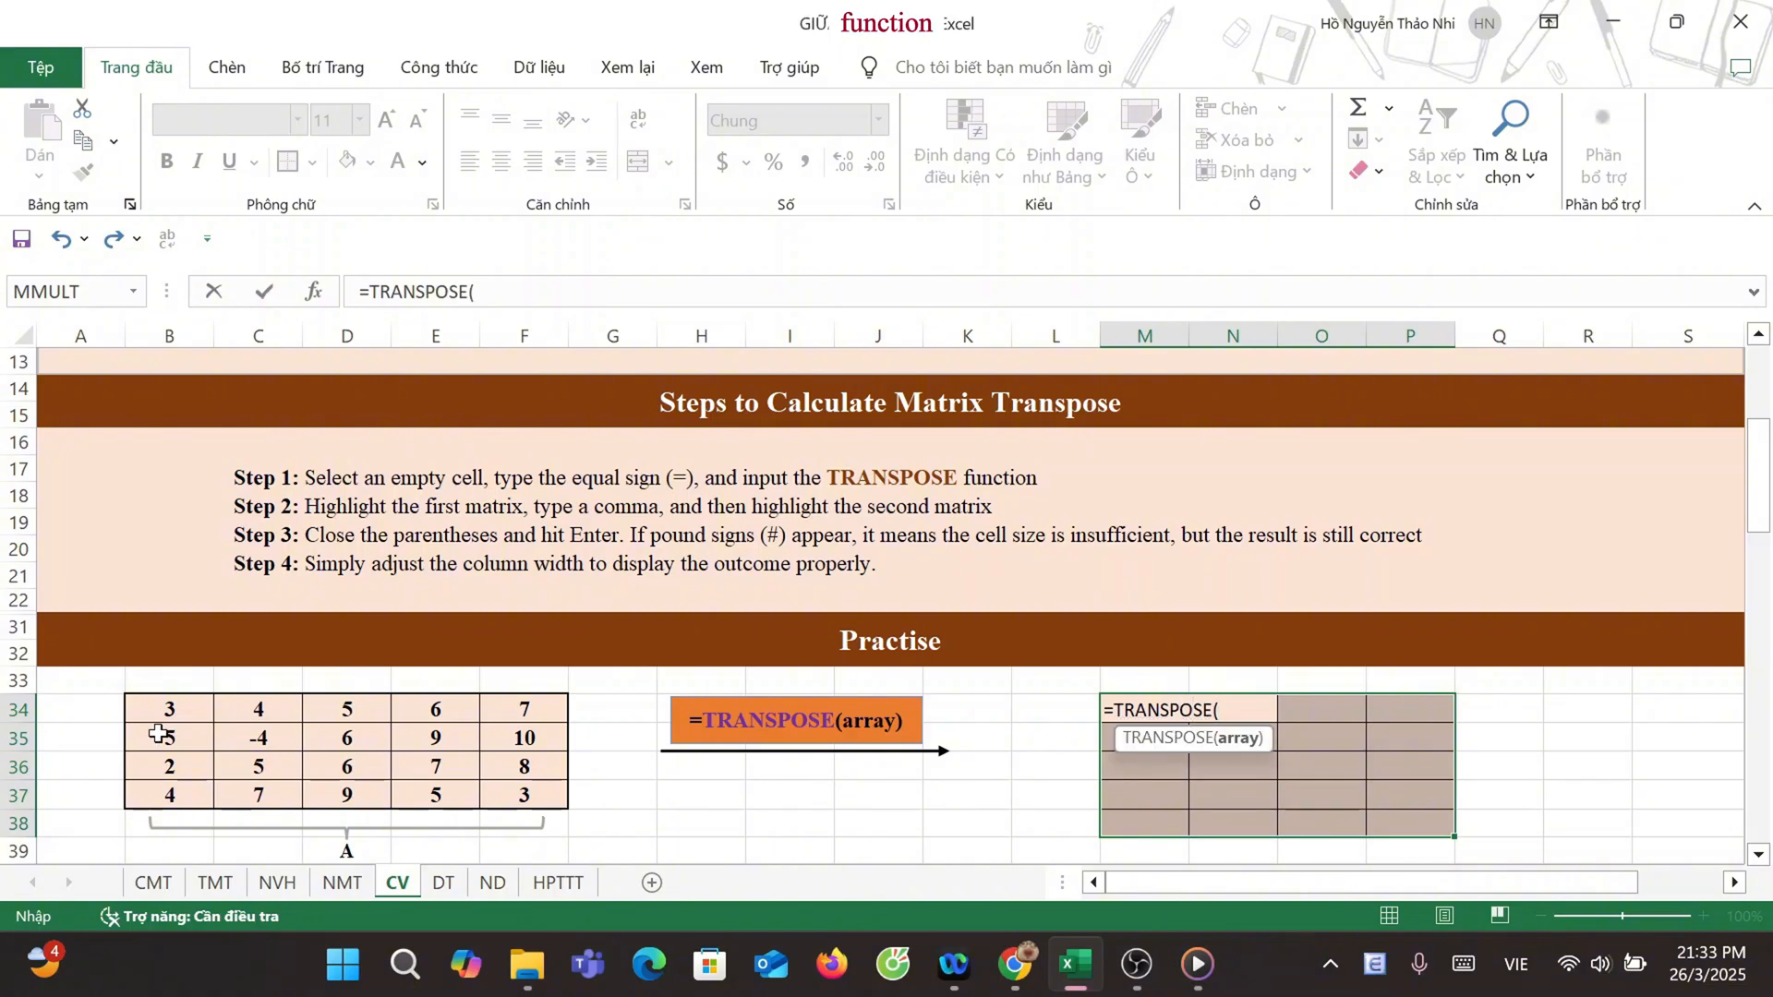
pyautogui.moveTo(176, 706); pyautogui.dragTo(492, 796)
pyautogui.write(')')
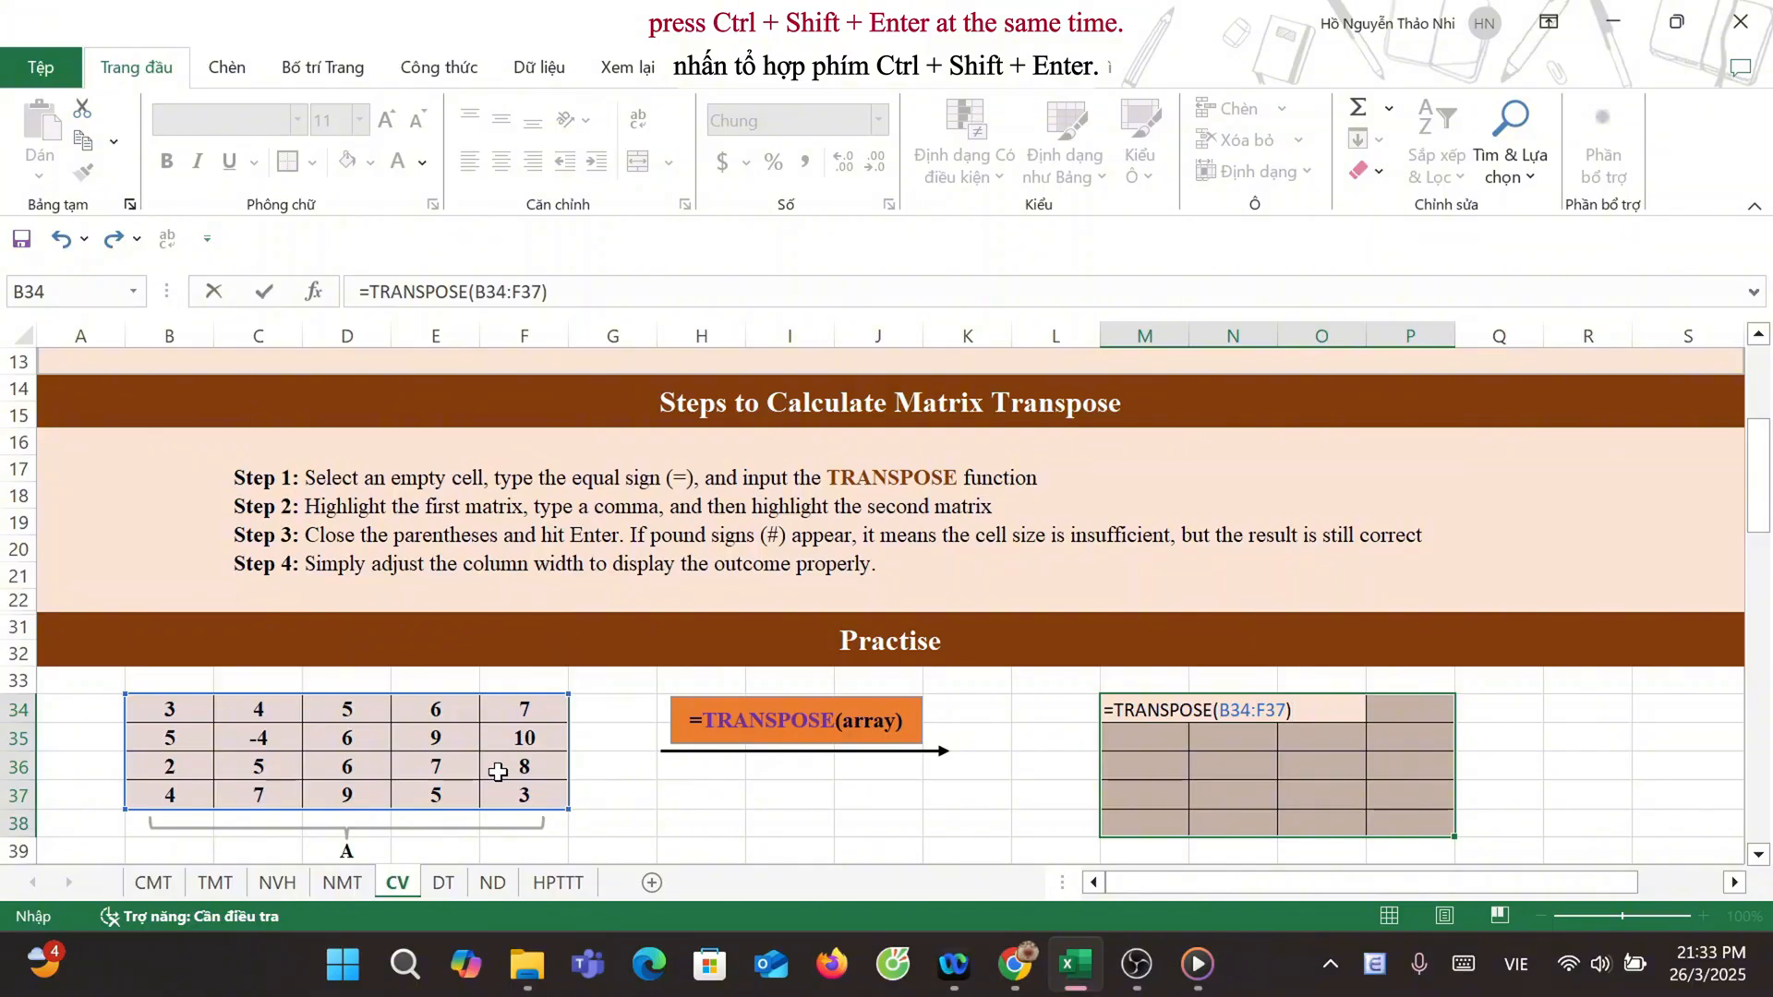
pyautogui.hotkey('ctrl', 'shift', 'Return')
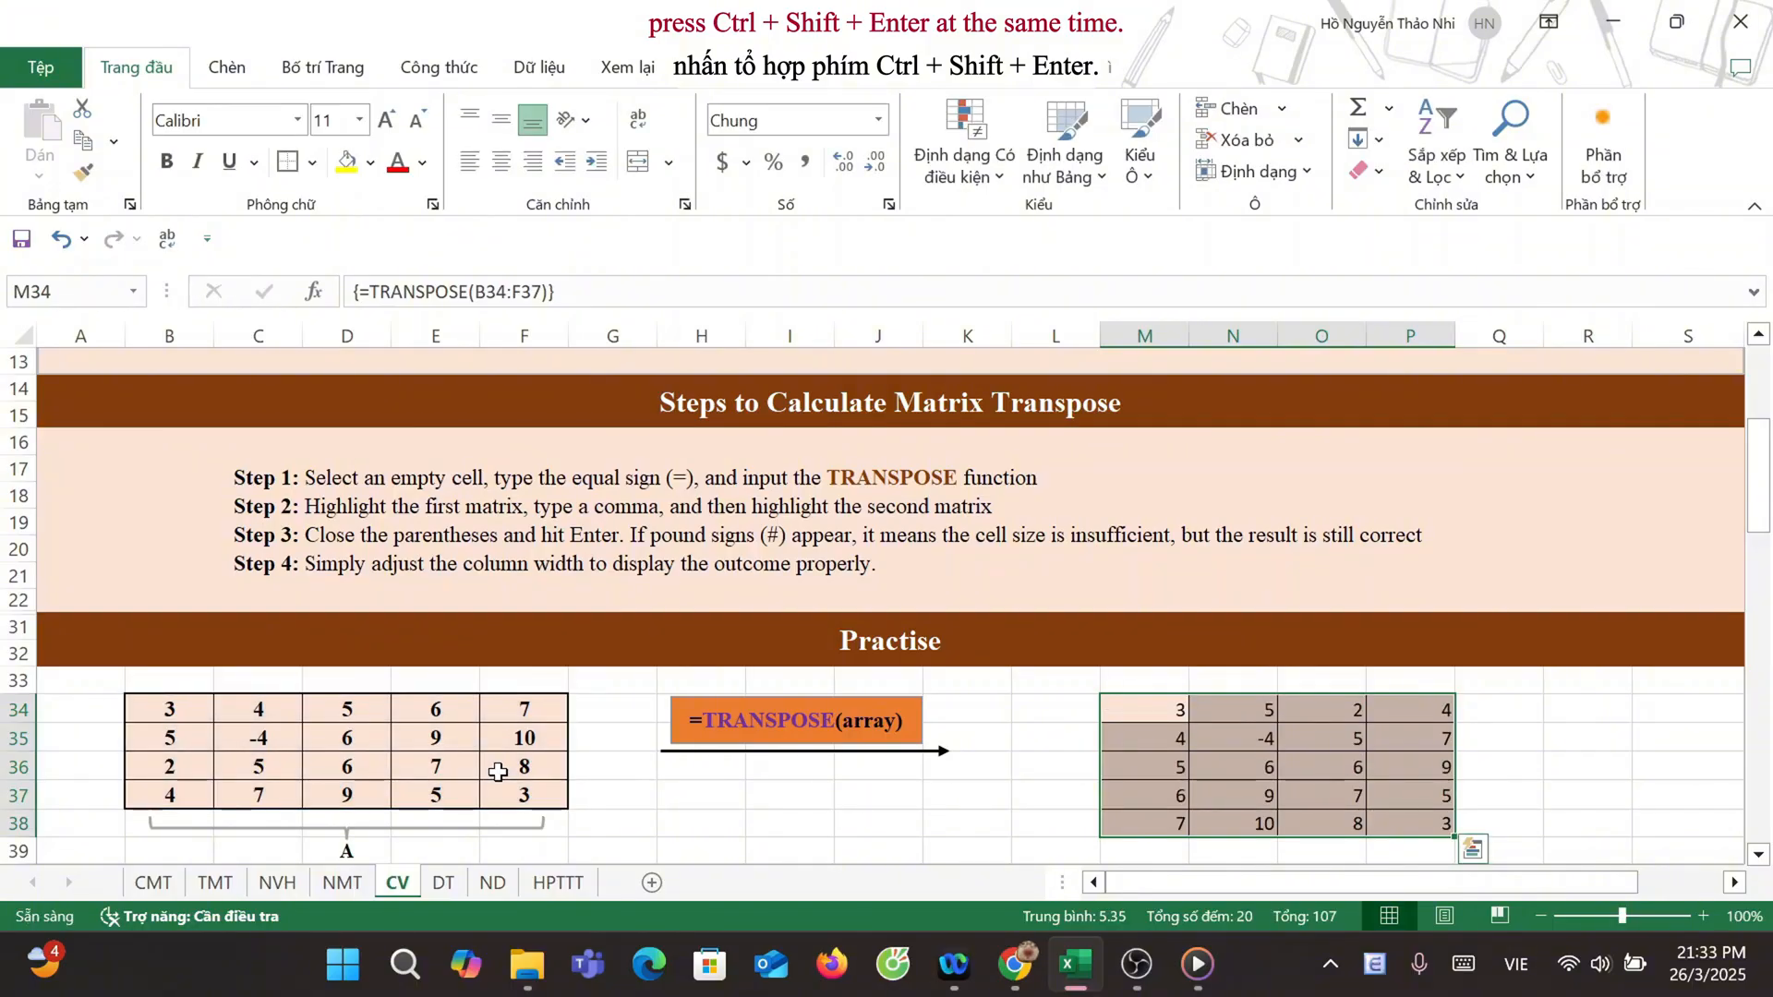
pyautogui.scroll(-2, 471, 645)
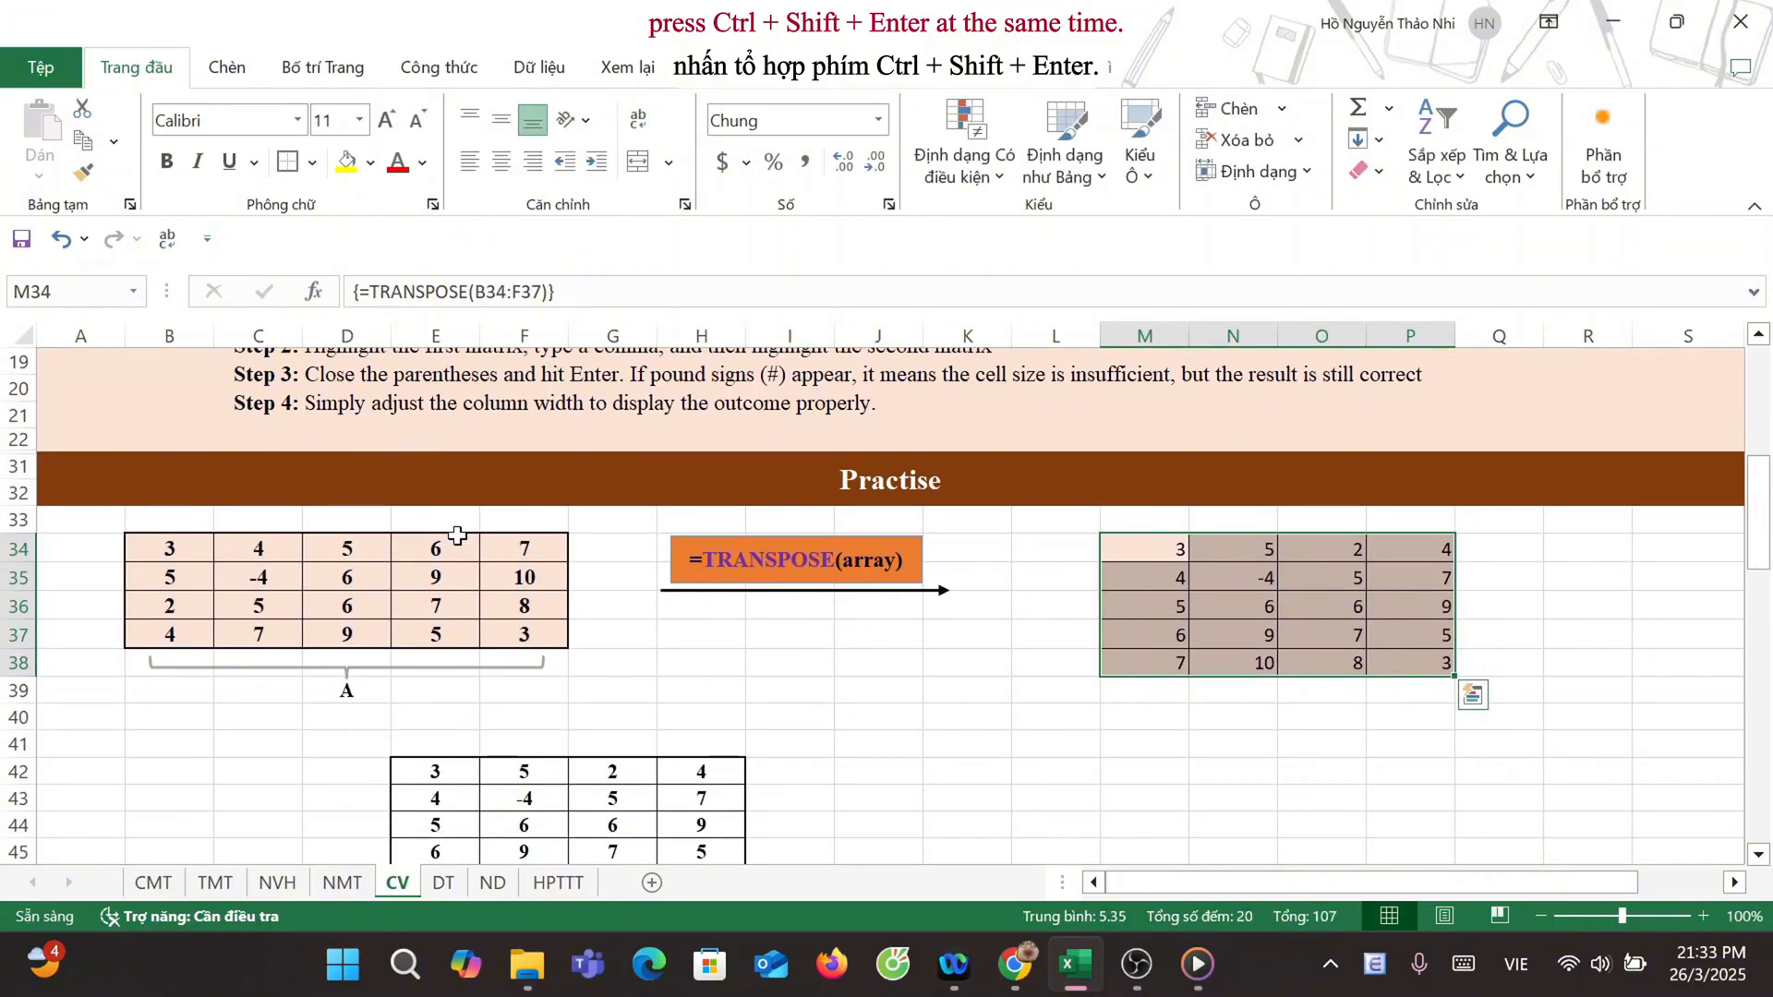
pyautogui.scroll(-1, 457, 535)
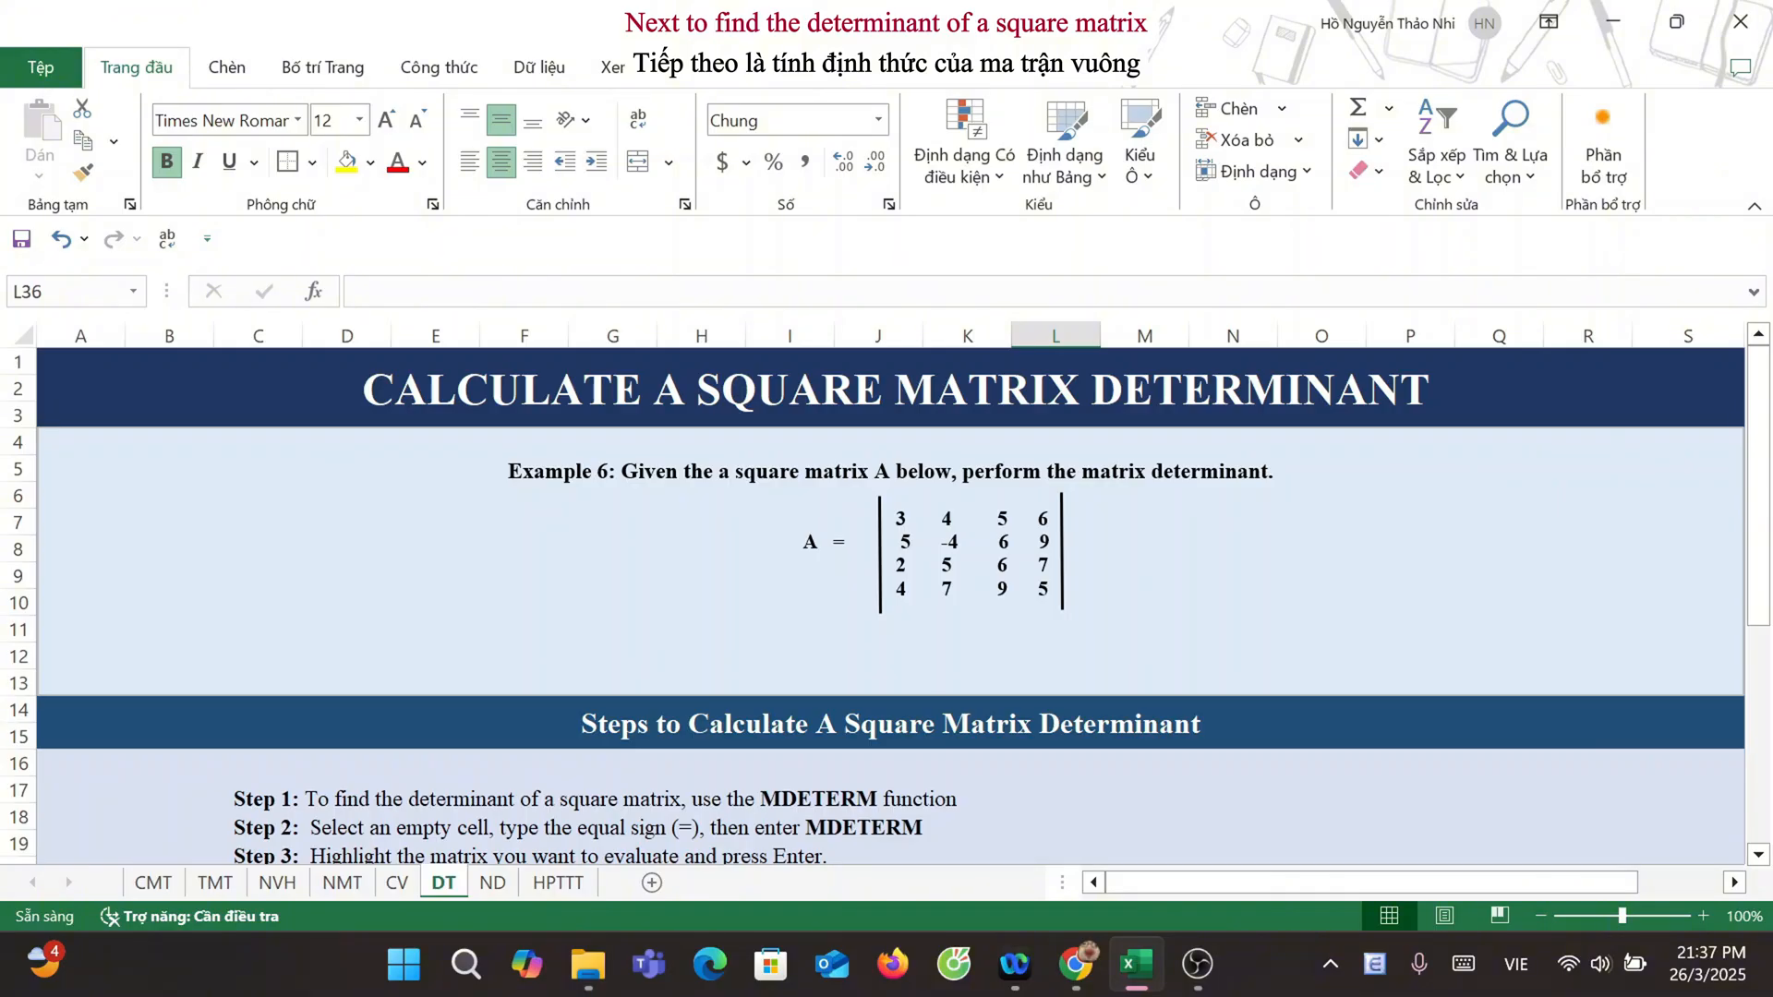
# Step: Calculate the determinant of matrix A on the DT sheet with the array formula =MDETERM(B34:E37) in cell L36
pyautogui.scroll(-4, 1171, 664)
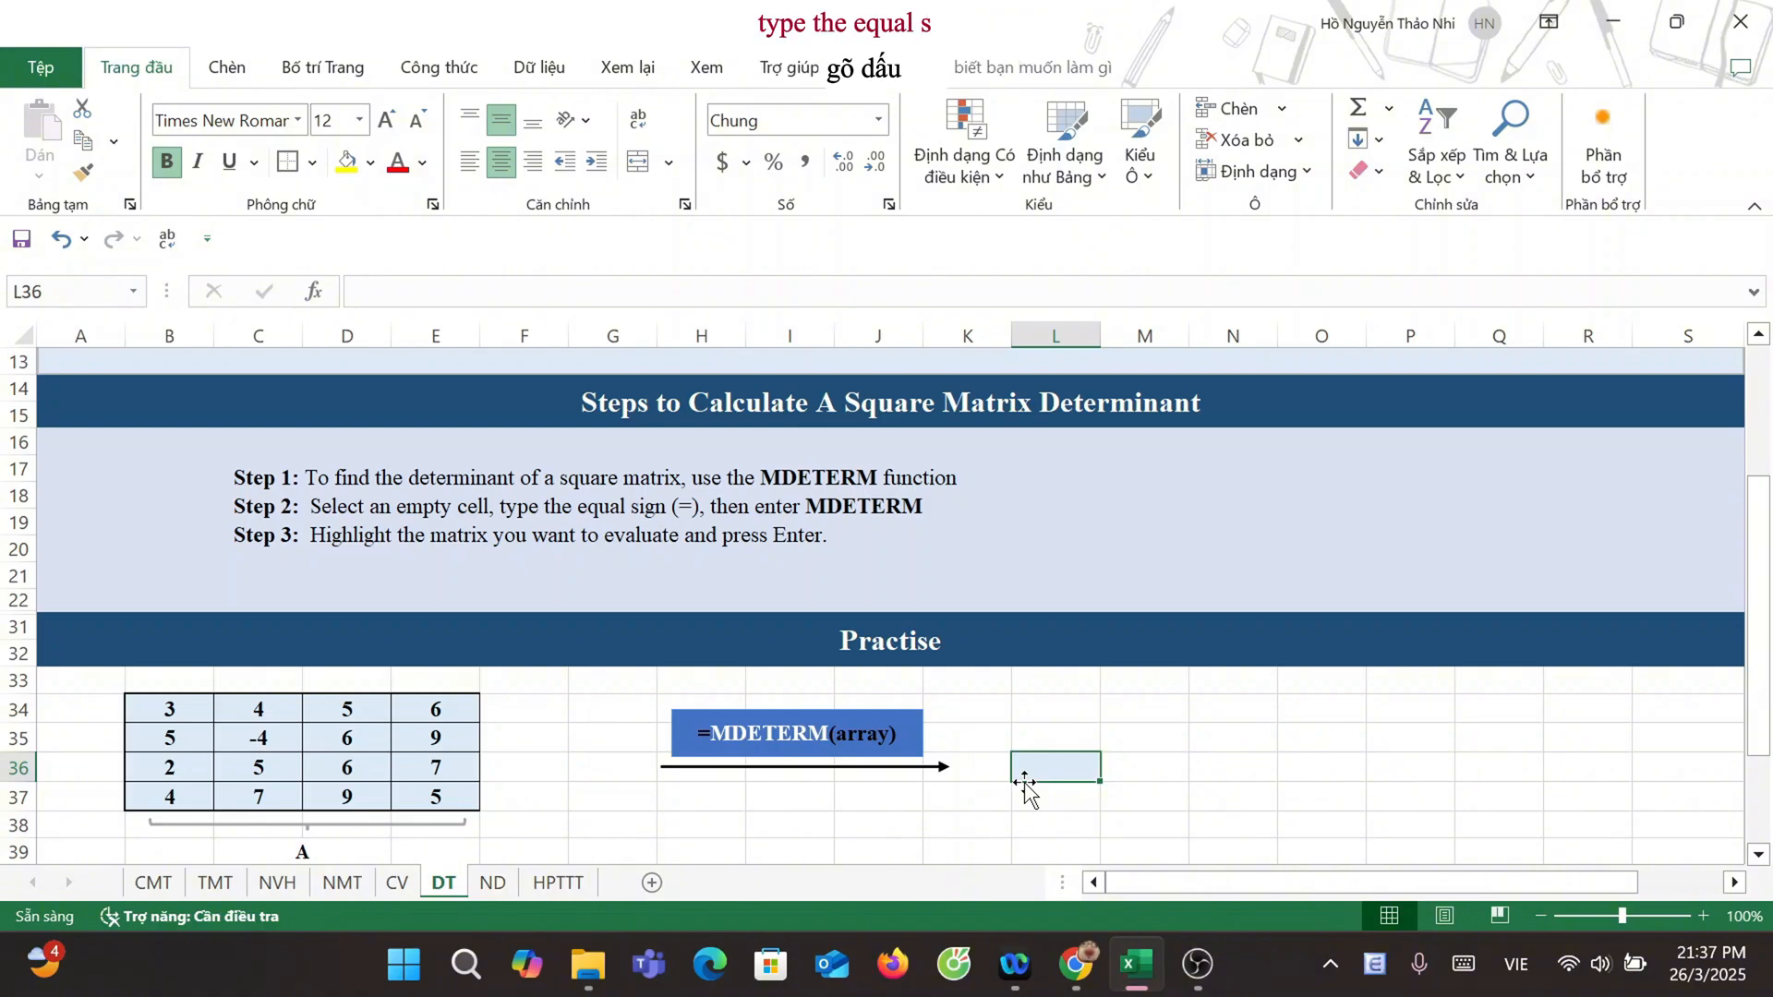
pyautogui.write('=')
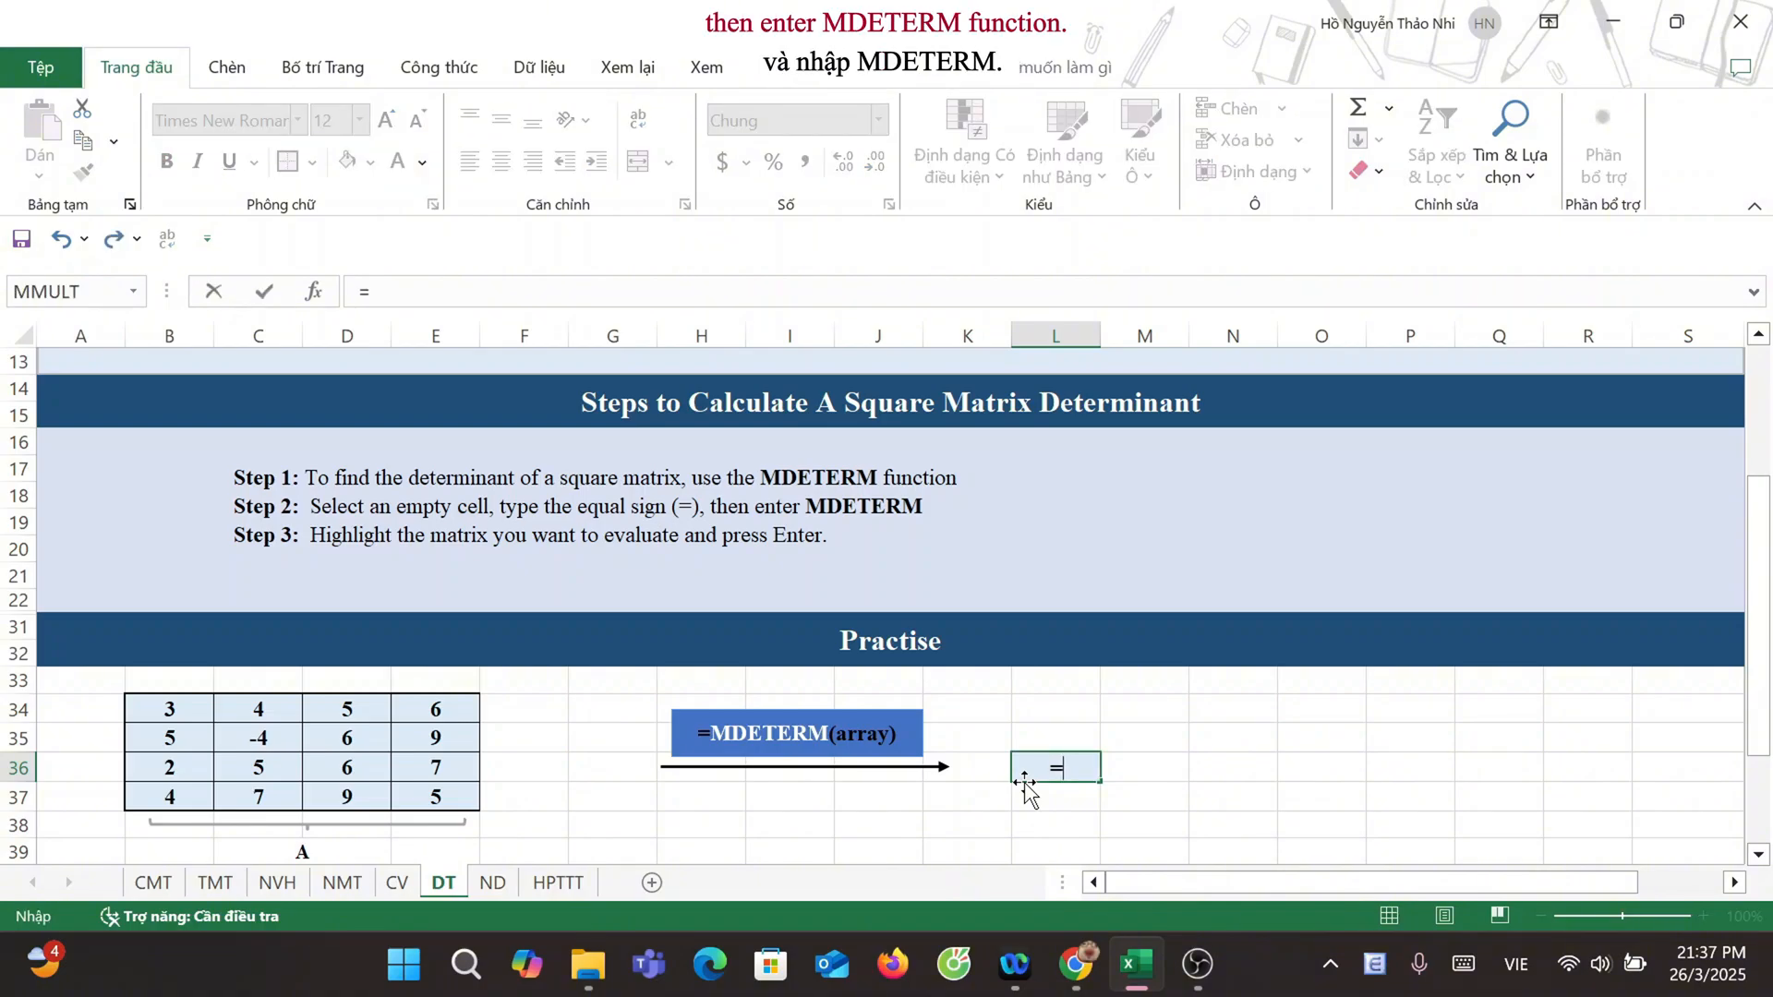
pyautogui.write('MDETE')
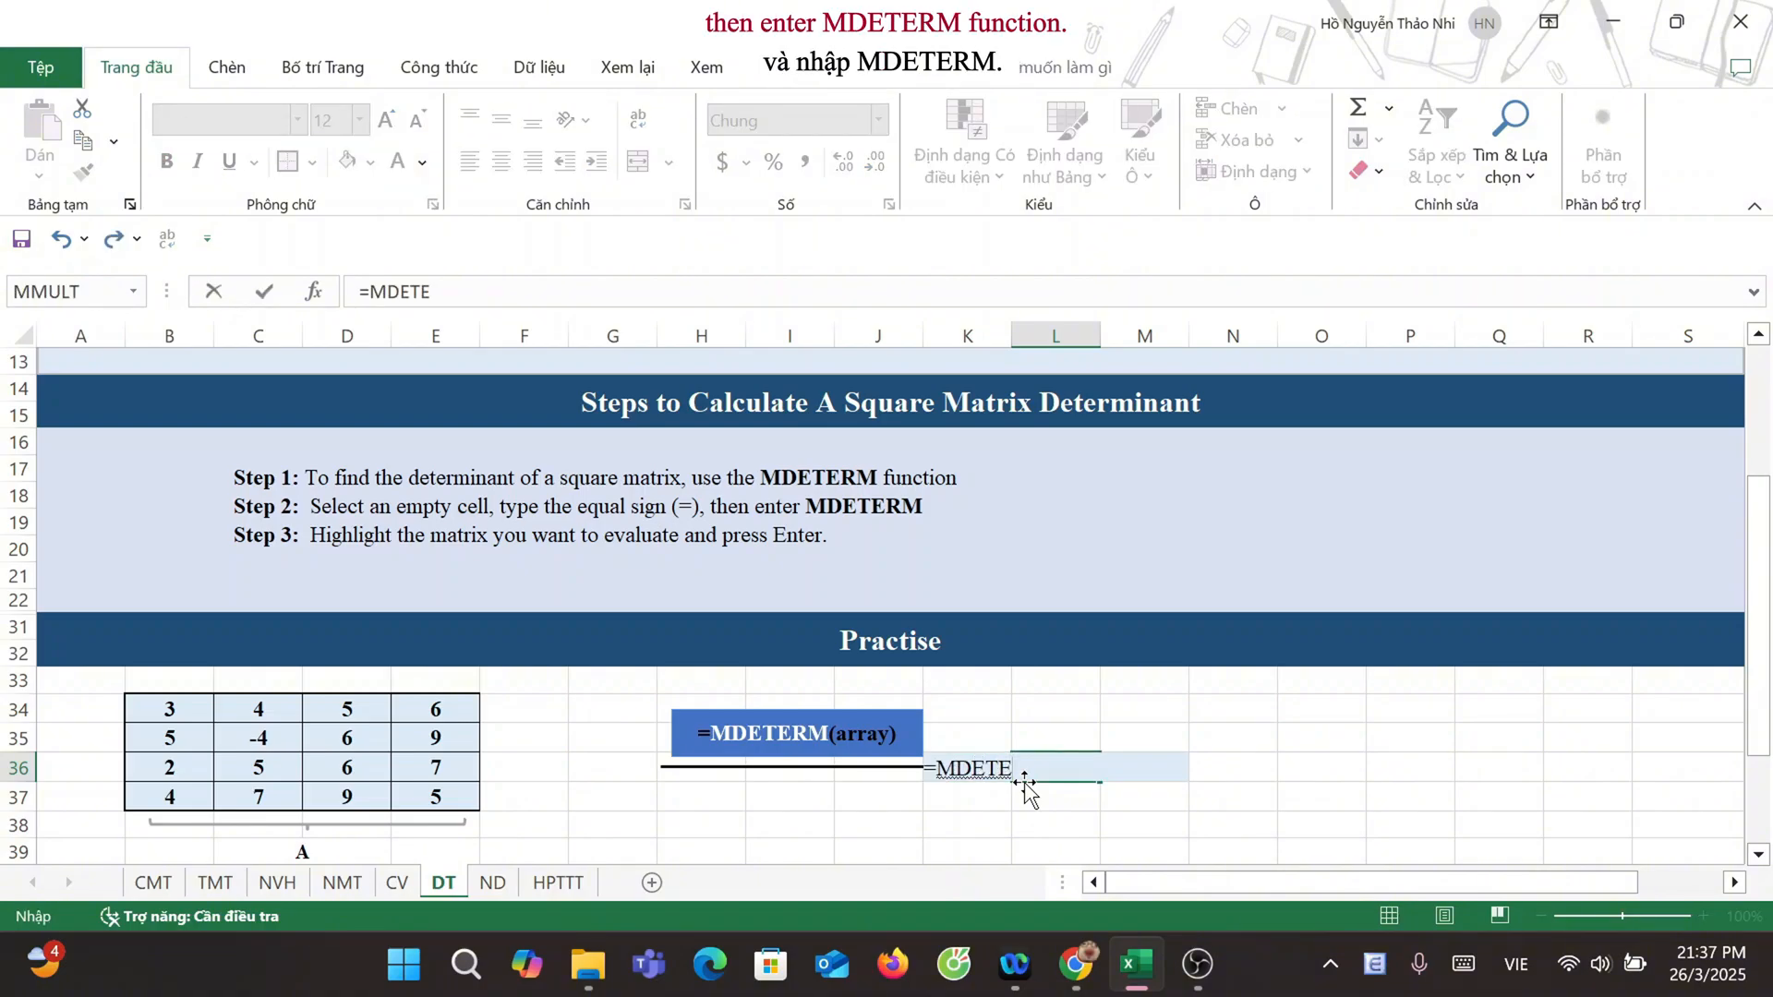
pyautogui.write('RM(')
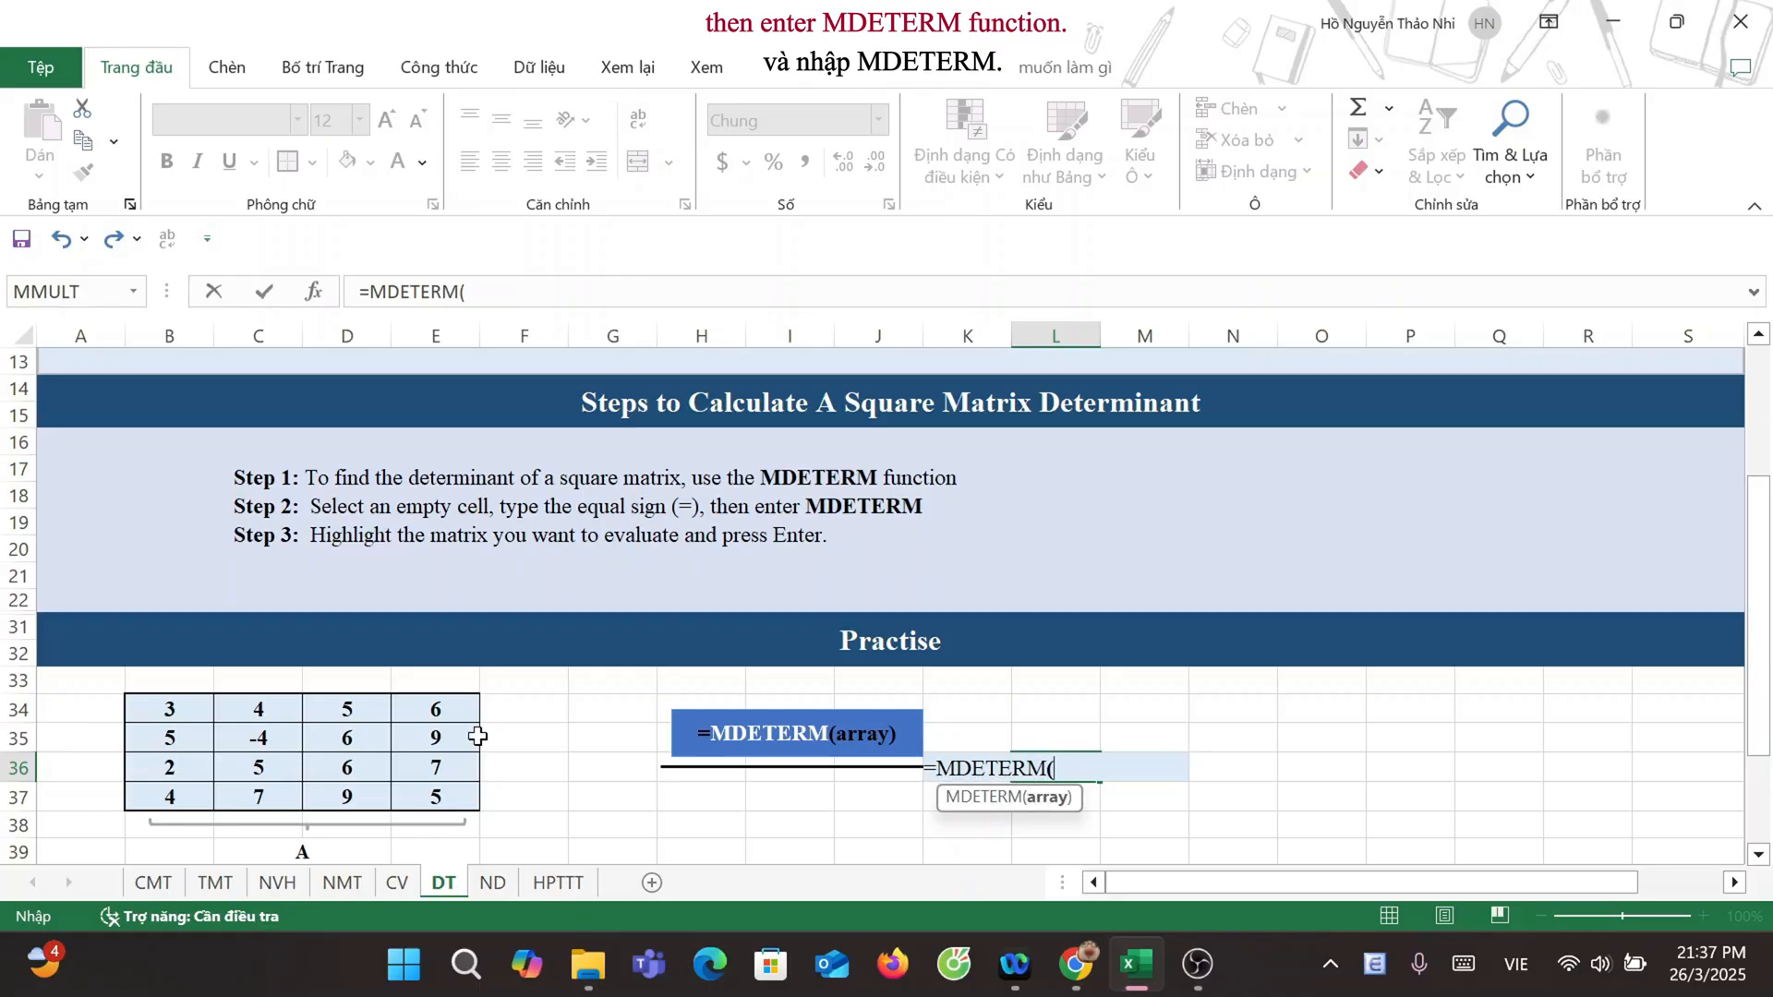
pyautogui.moveTo(172, 725); pyautogui.dragTo(424, 802)
pyautogui.write(')')
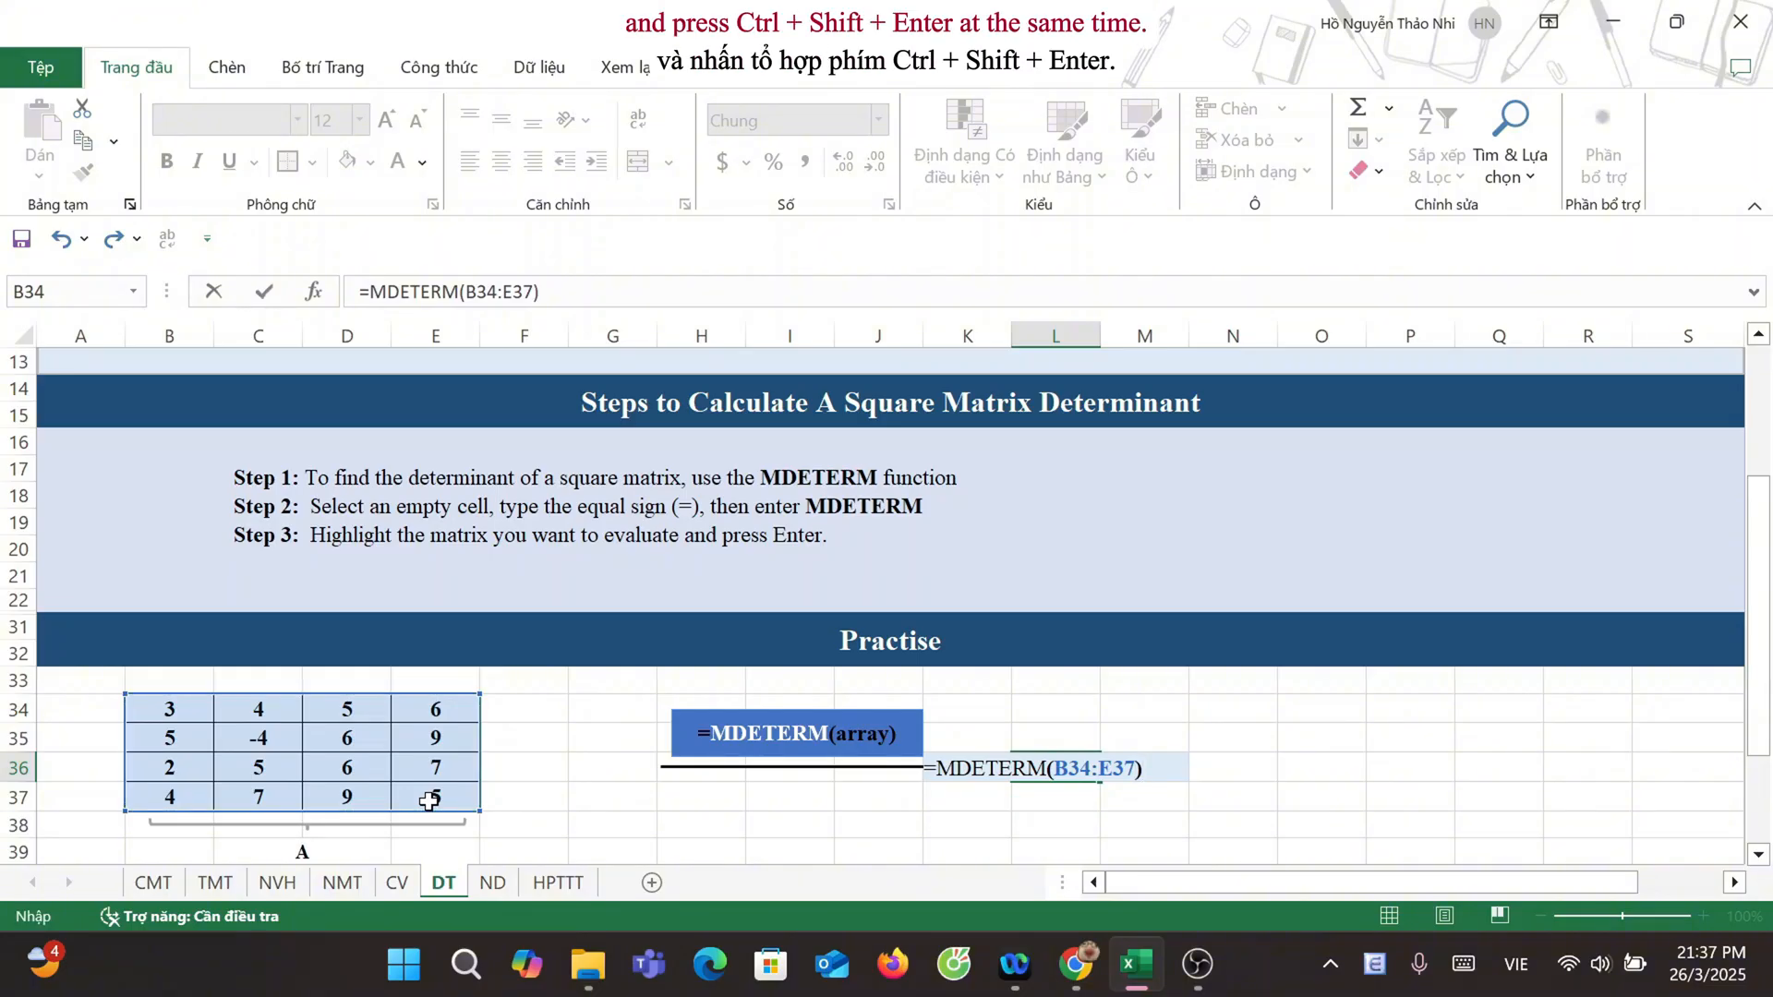
pyautogui.hotkey('ctrl', 'shift', 'Return')
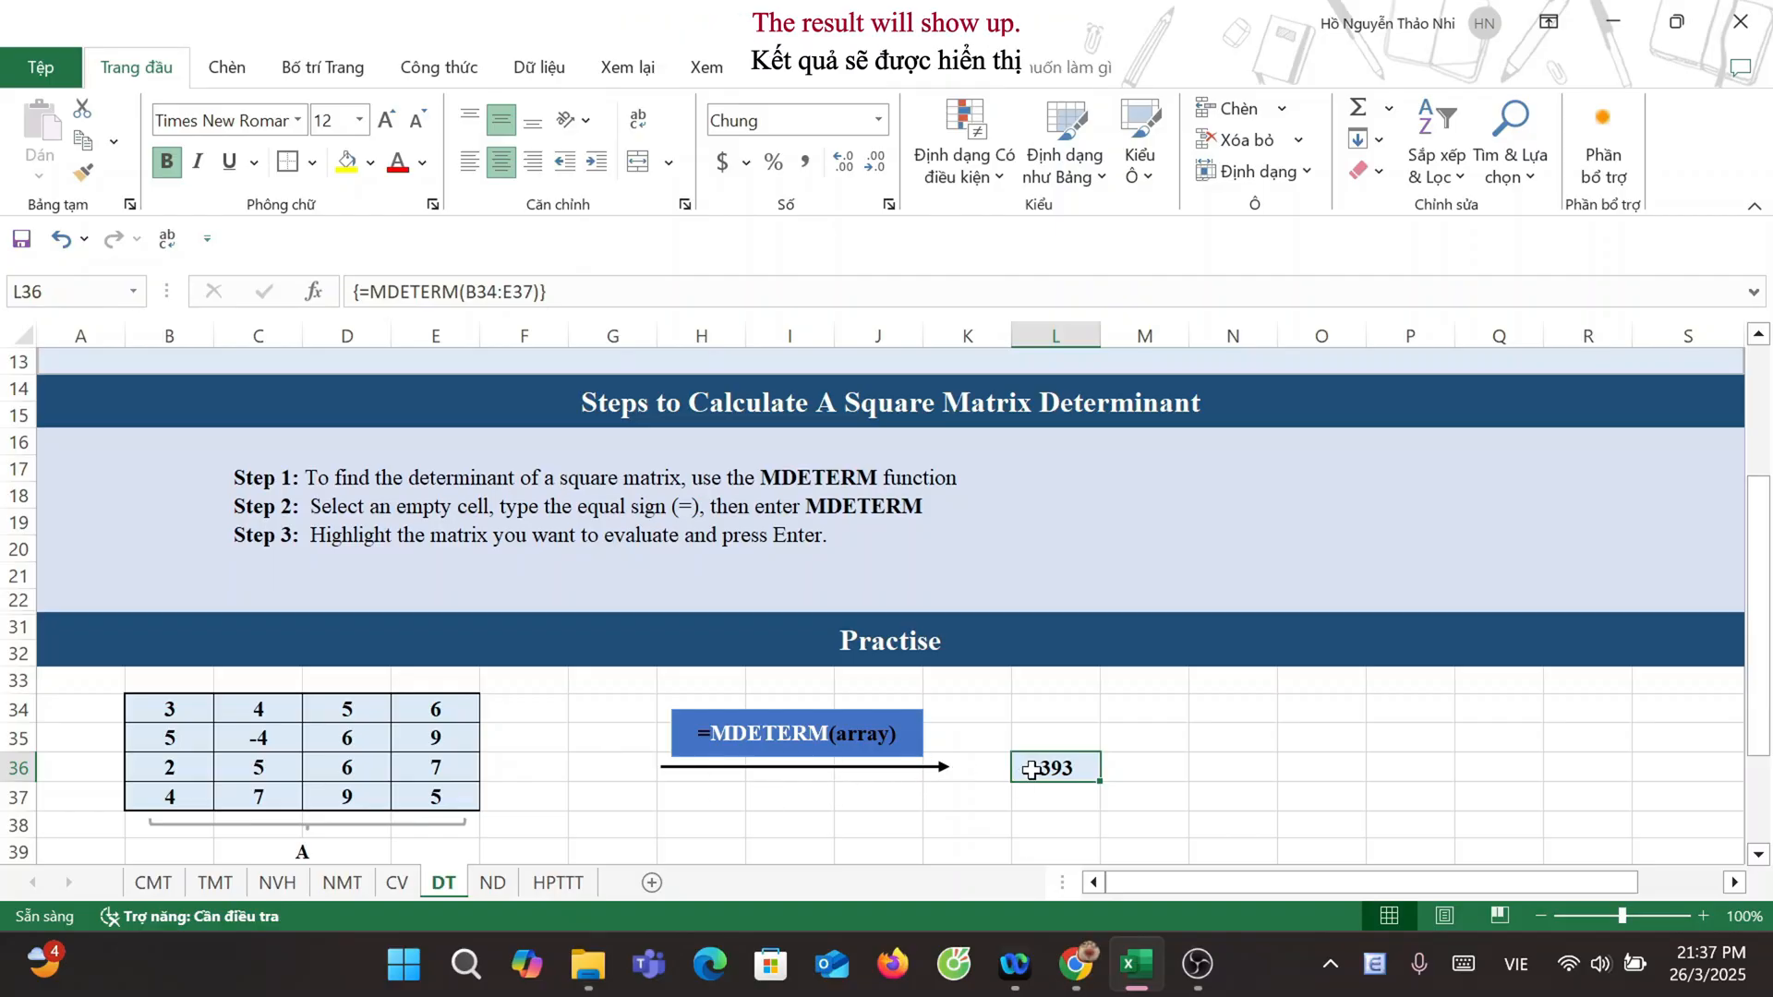
pyautogui.scroll(-3, 1016, 720)
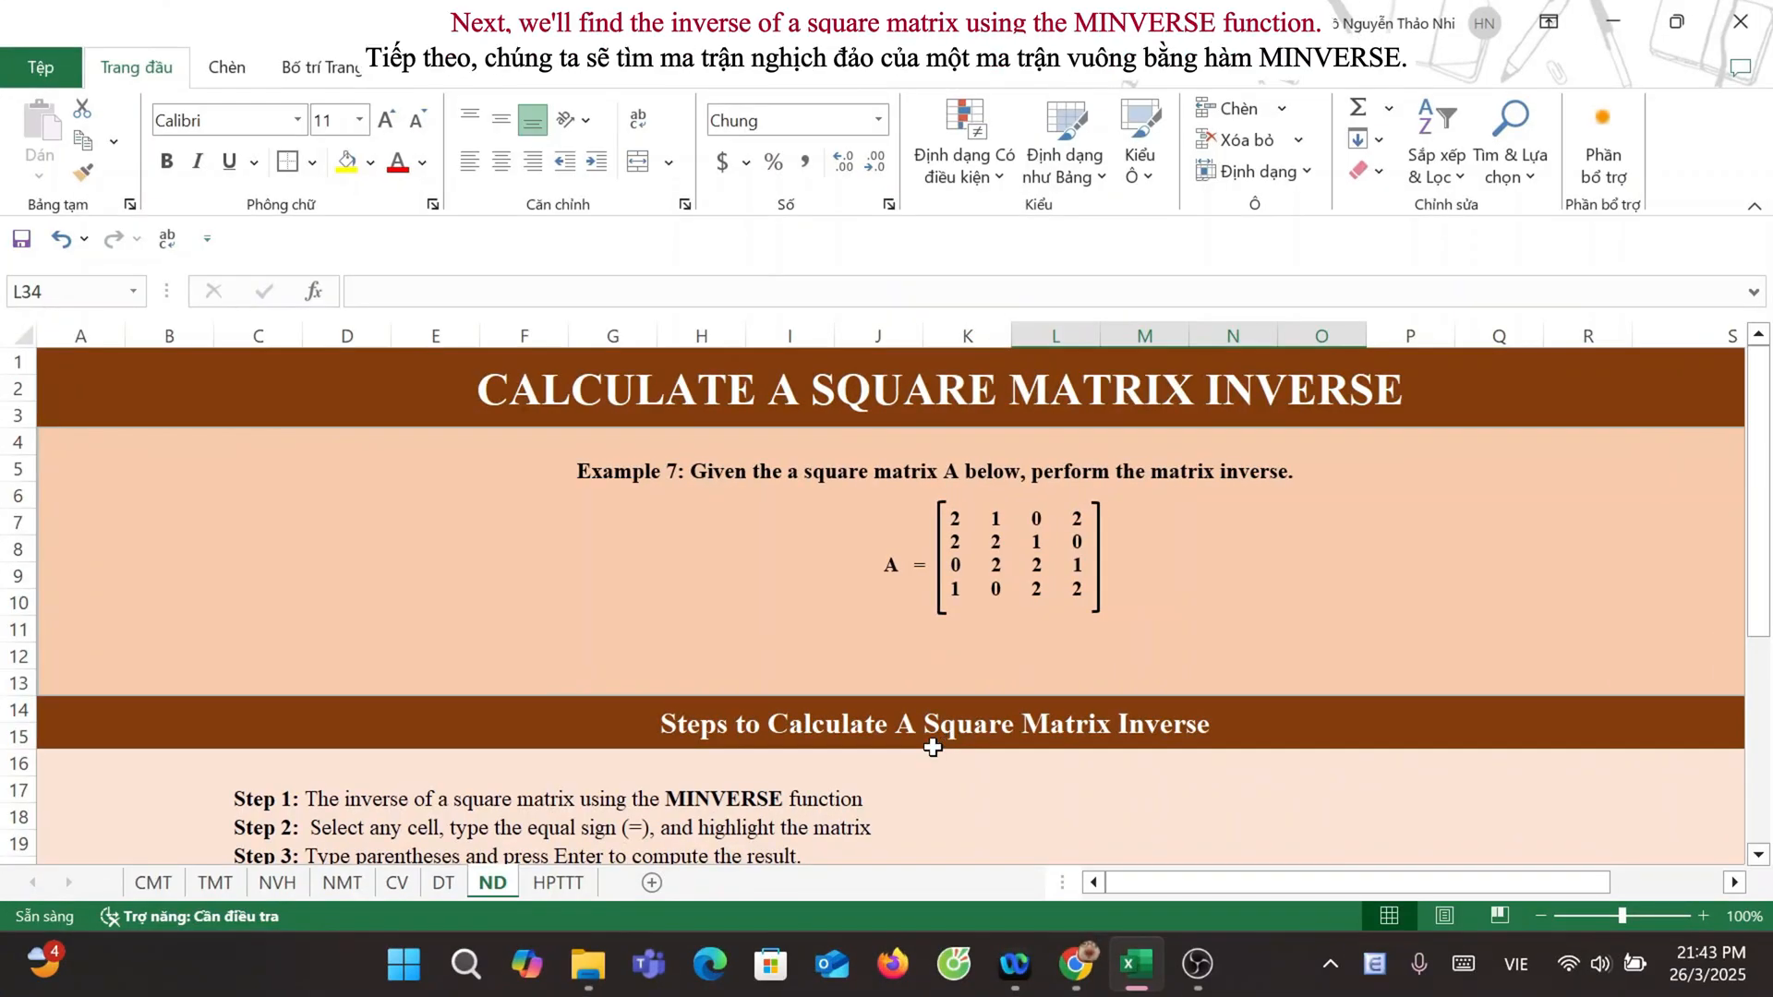
# Step: Invert matrix A on the ND sheet with the array formula =MINVERSE(B34:E37) in the result range L34:O37
pyautogui.scroll(-4, 933, 748)
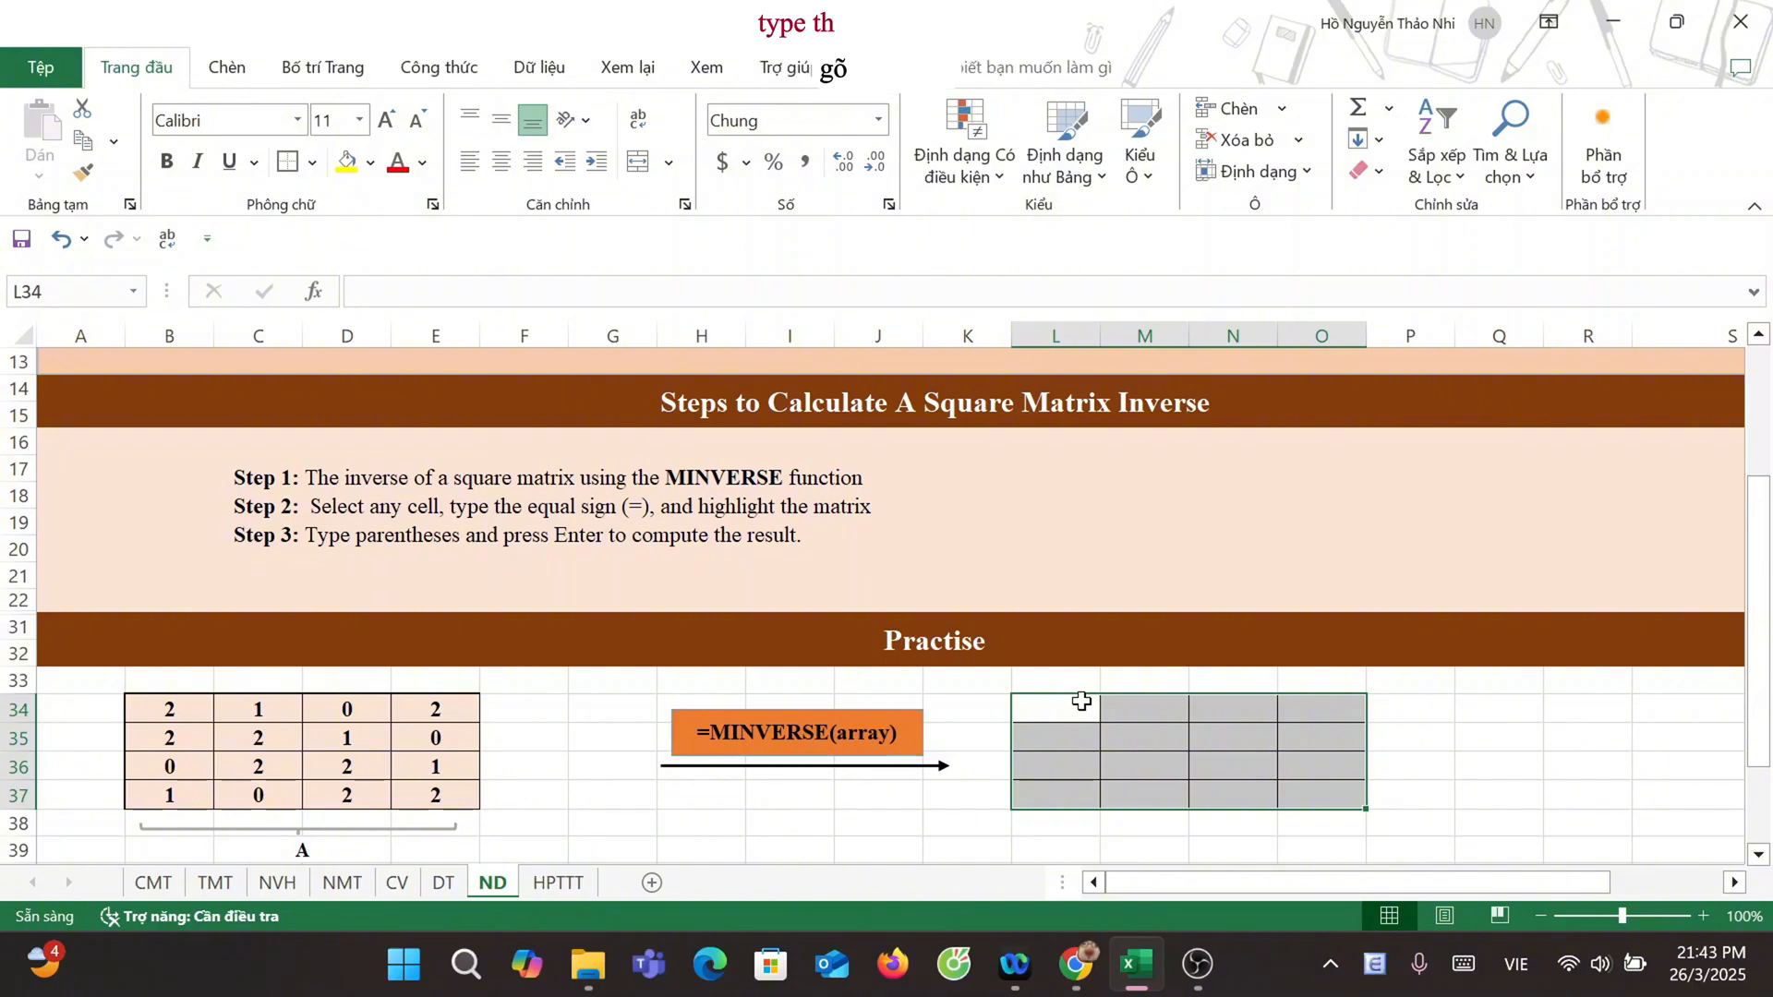
pyautogui.write('=')
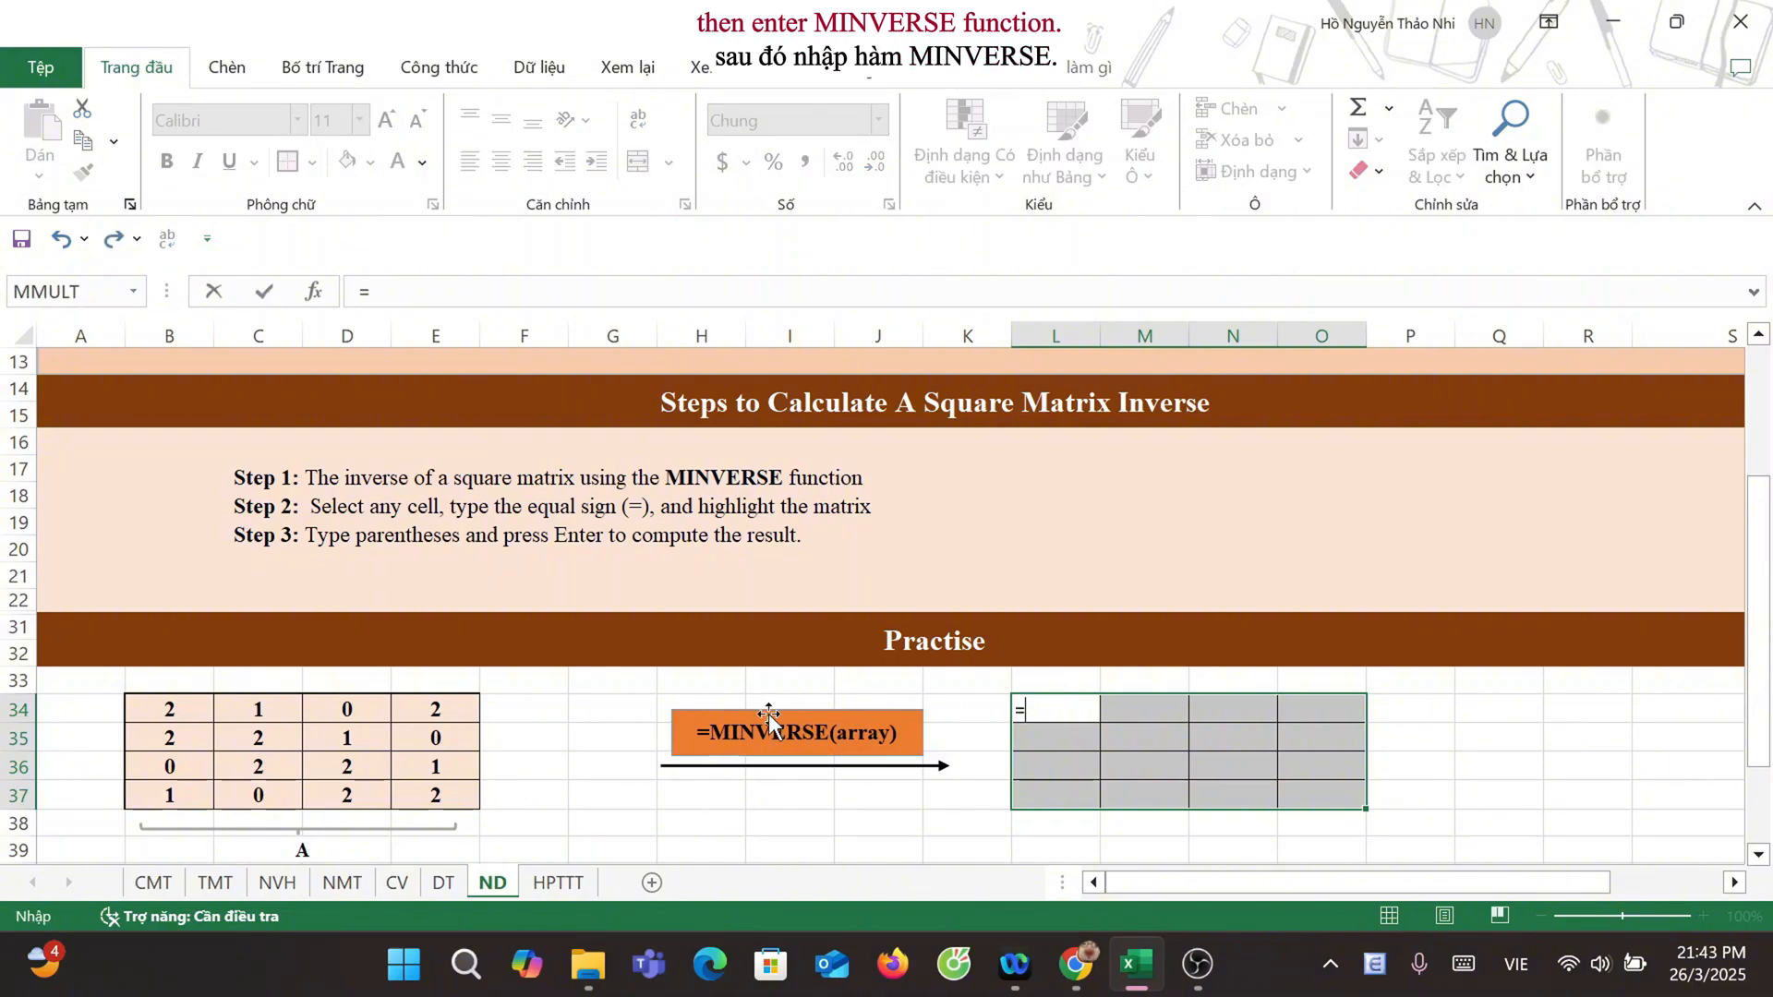
pyautogui.write('MINVE')
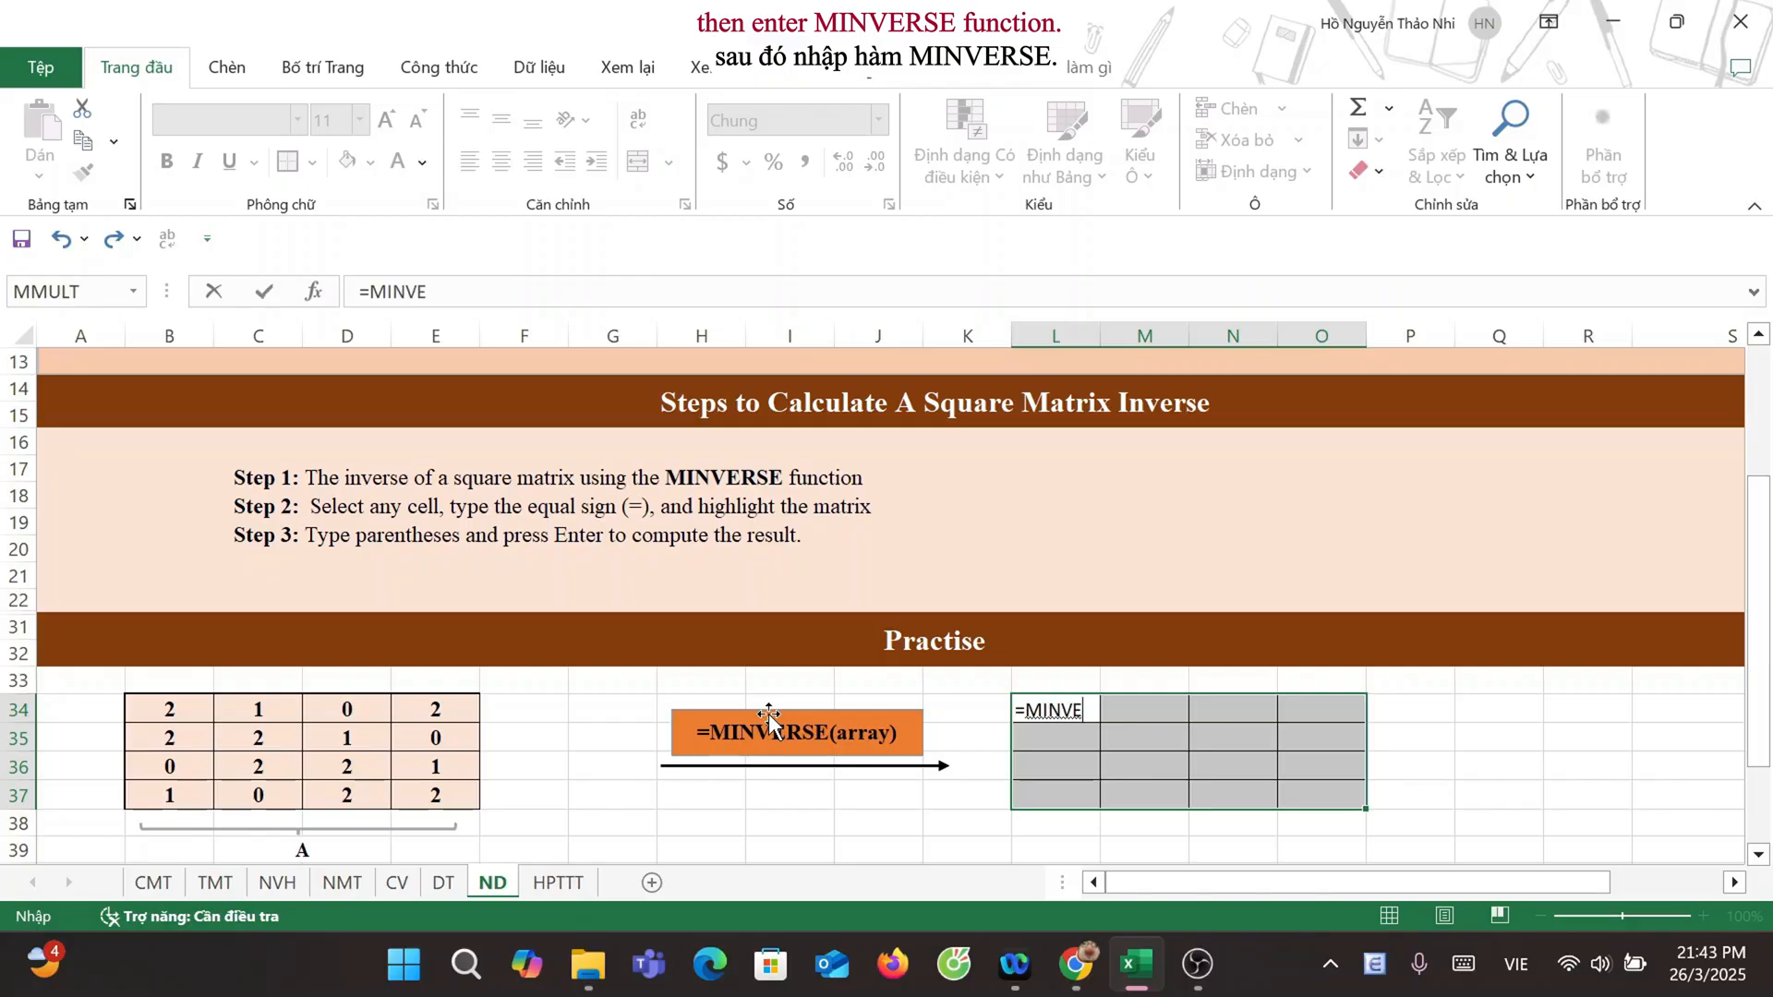
pyautogui.write('RSE')
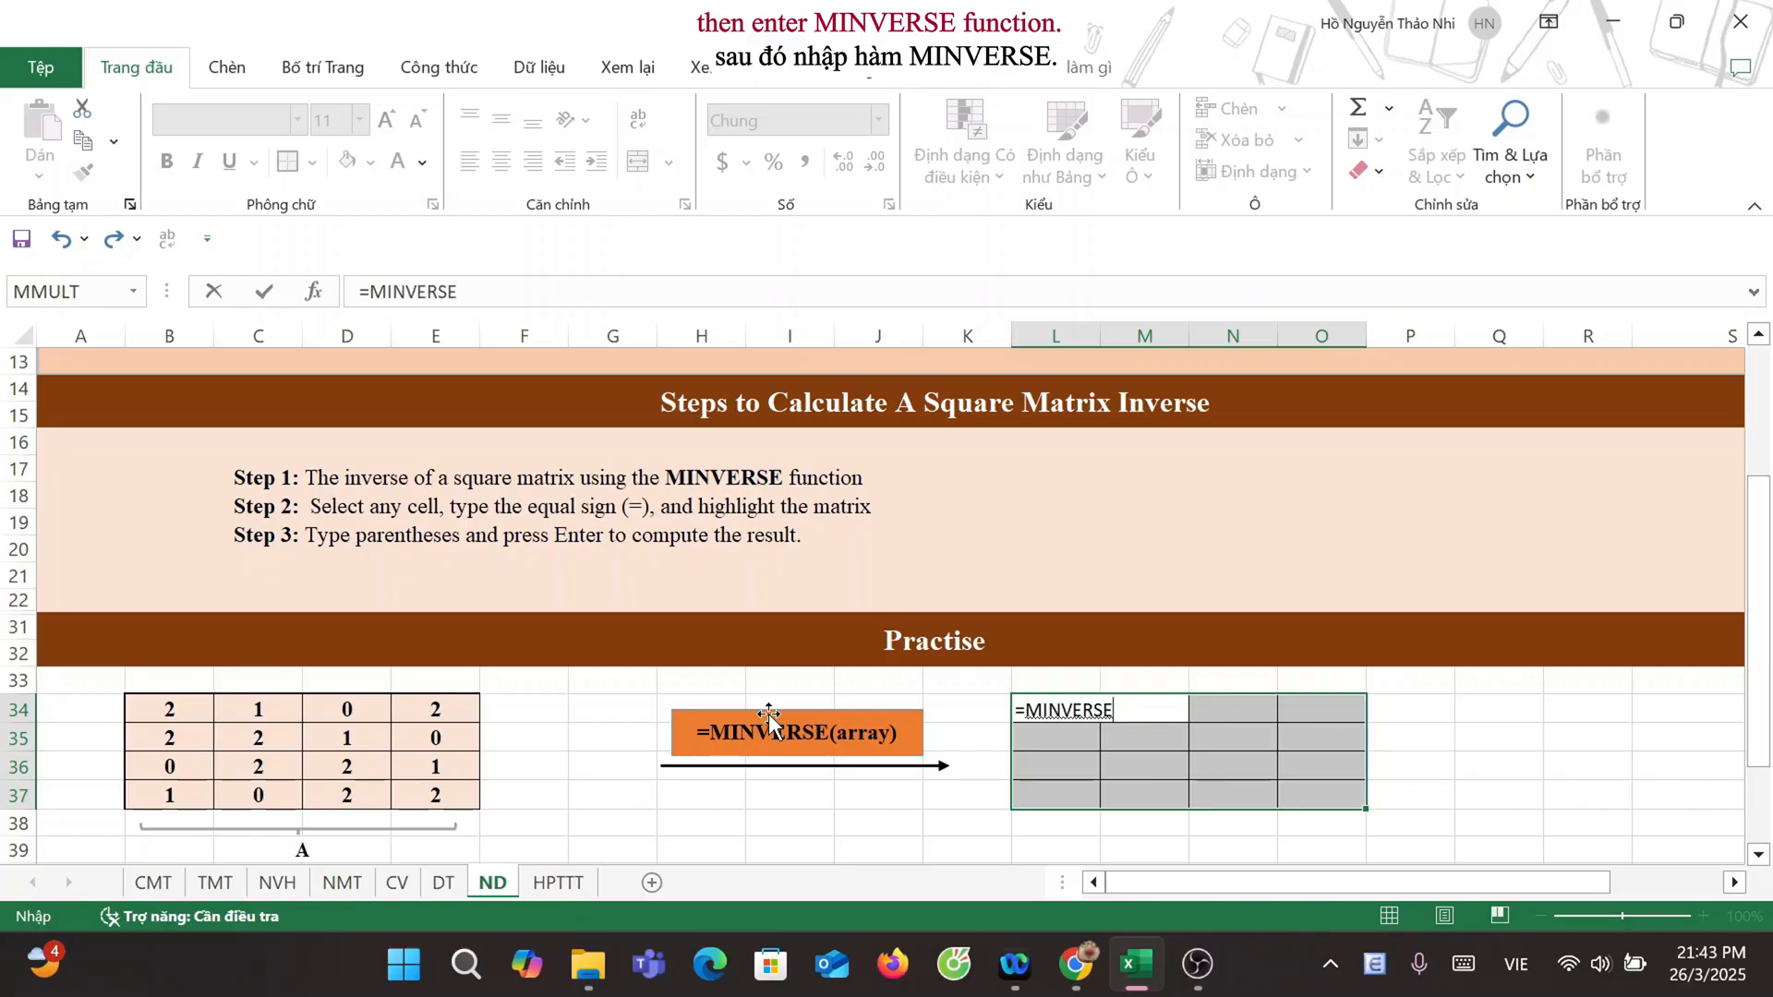
pyautogui.write('(')
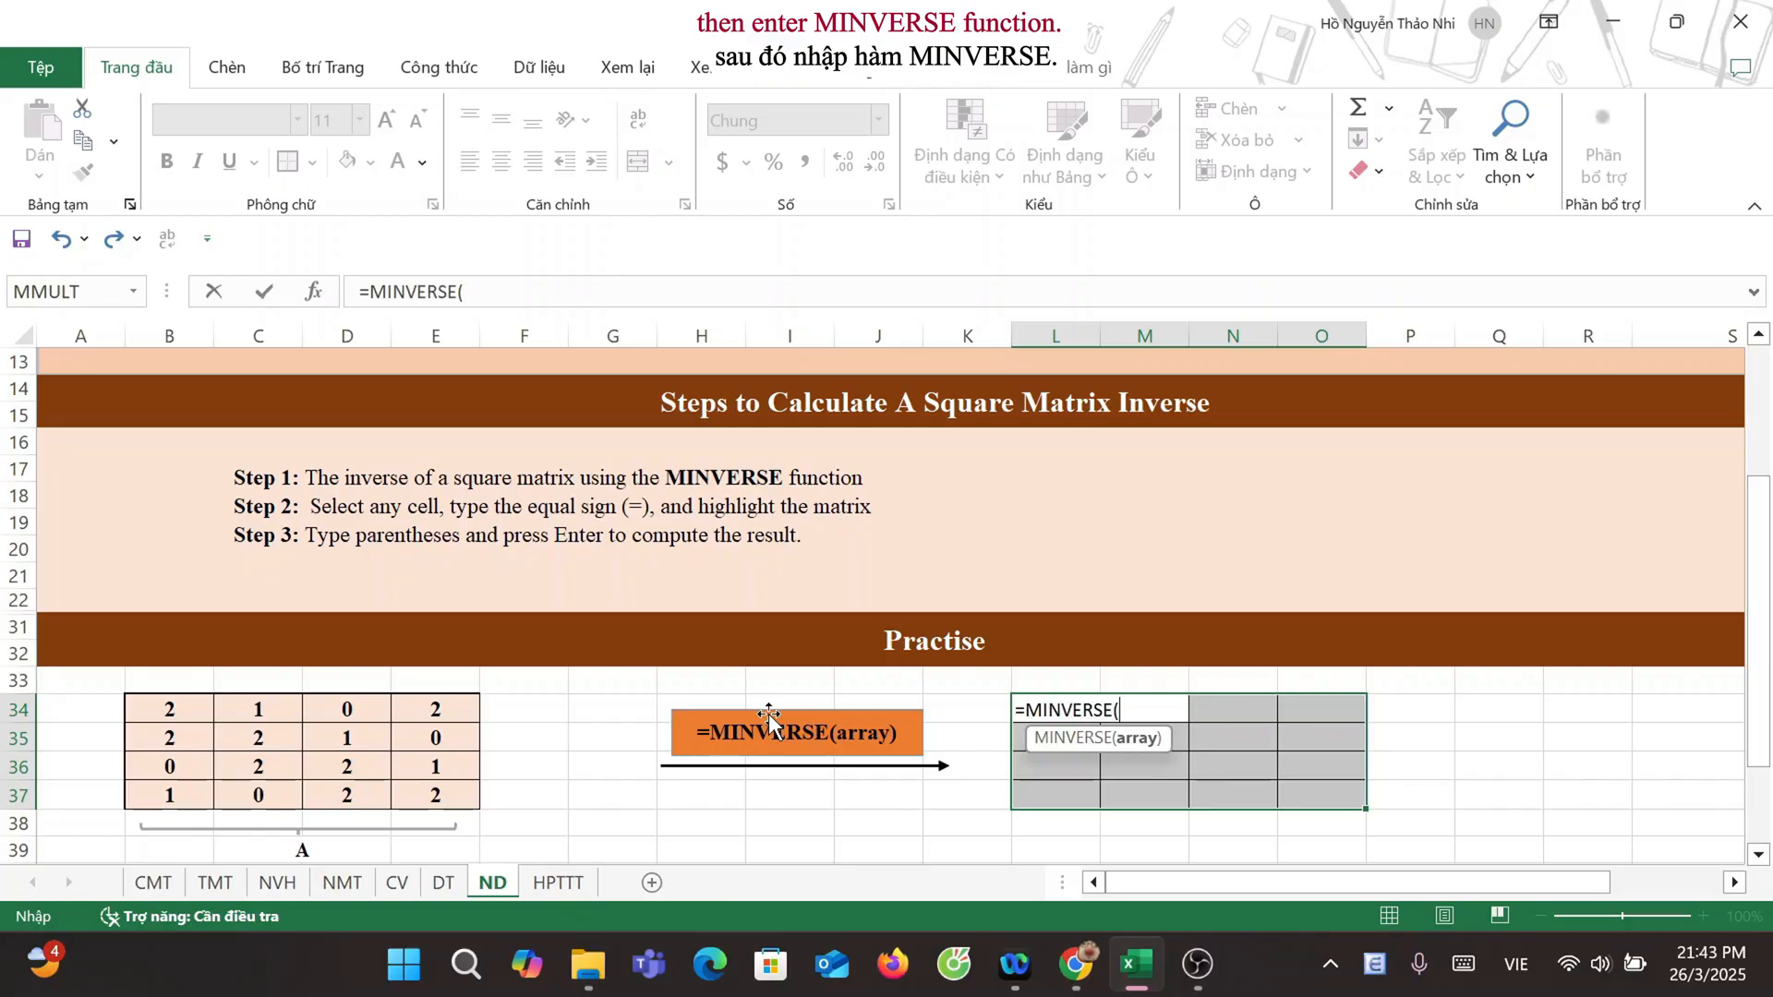
pyautogui.click(210, 713)
pyautogui.moveTo(209, 713); pyautogui.dragTo(423, 793)
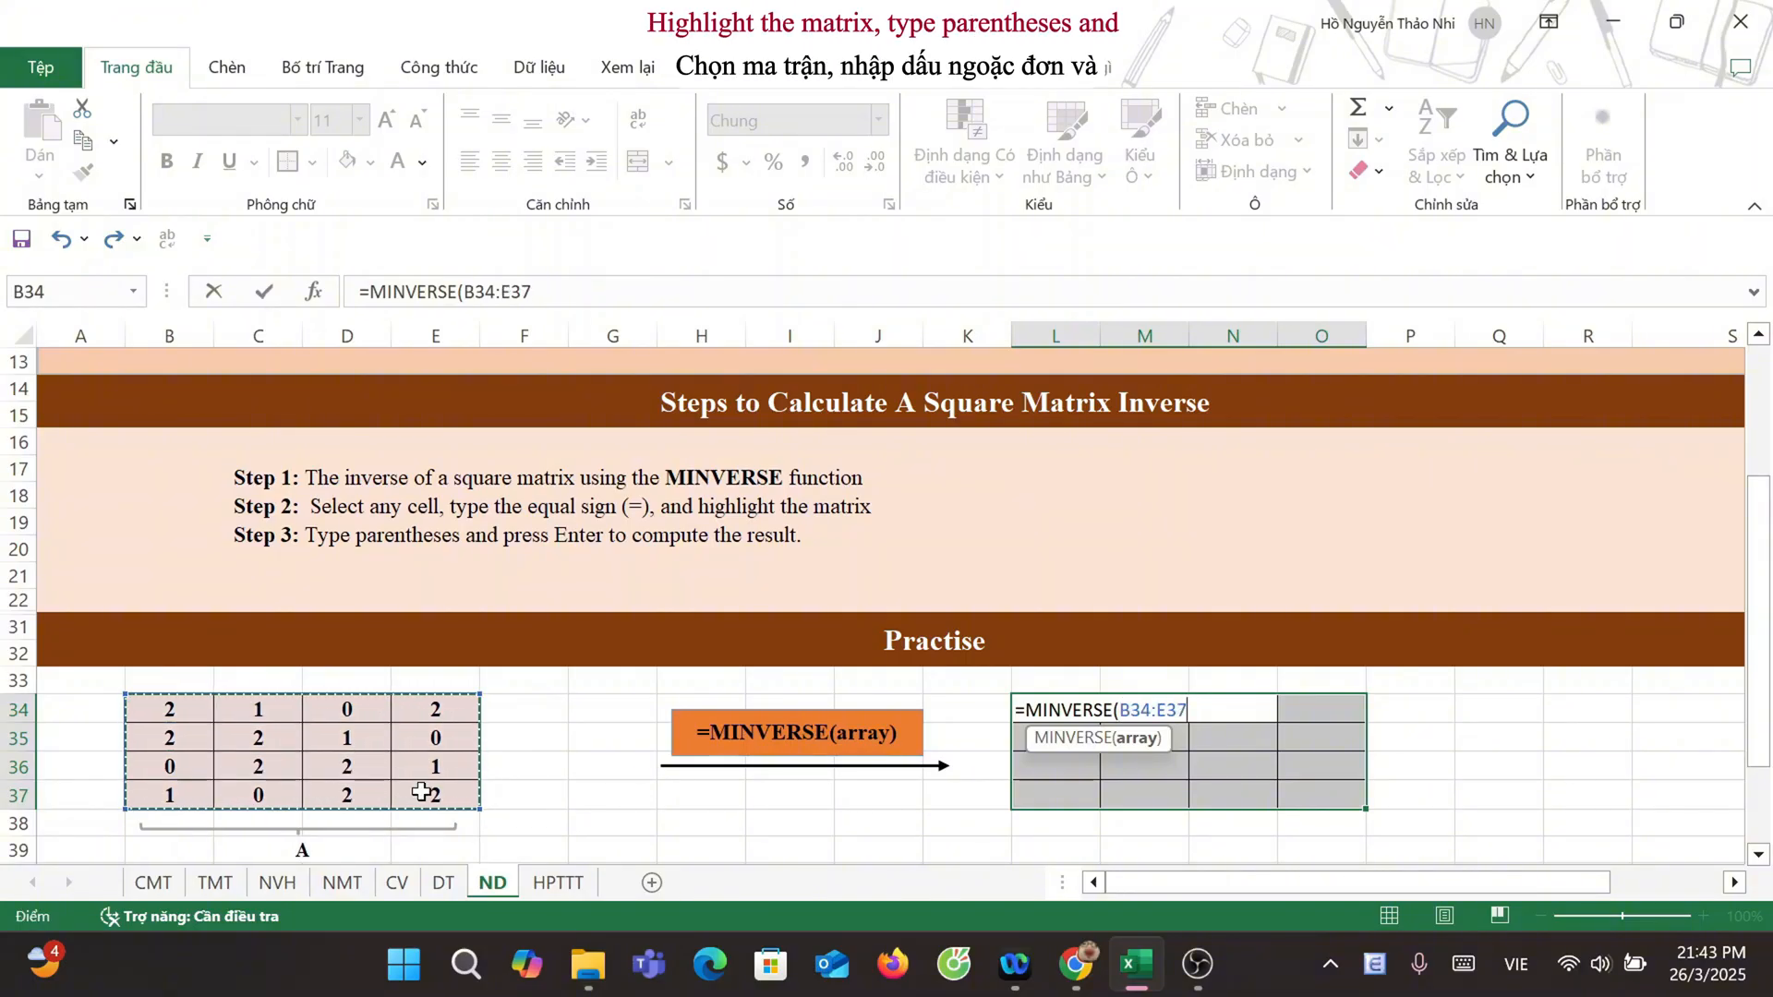
pyautogui.write(')')
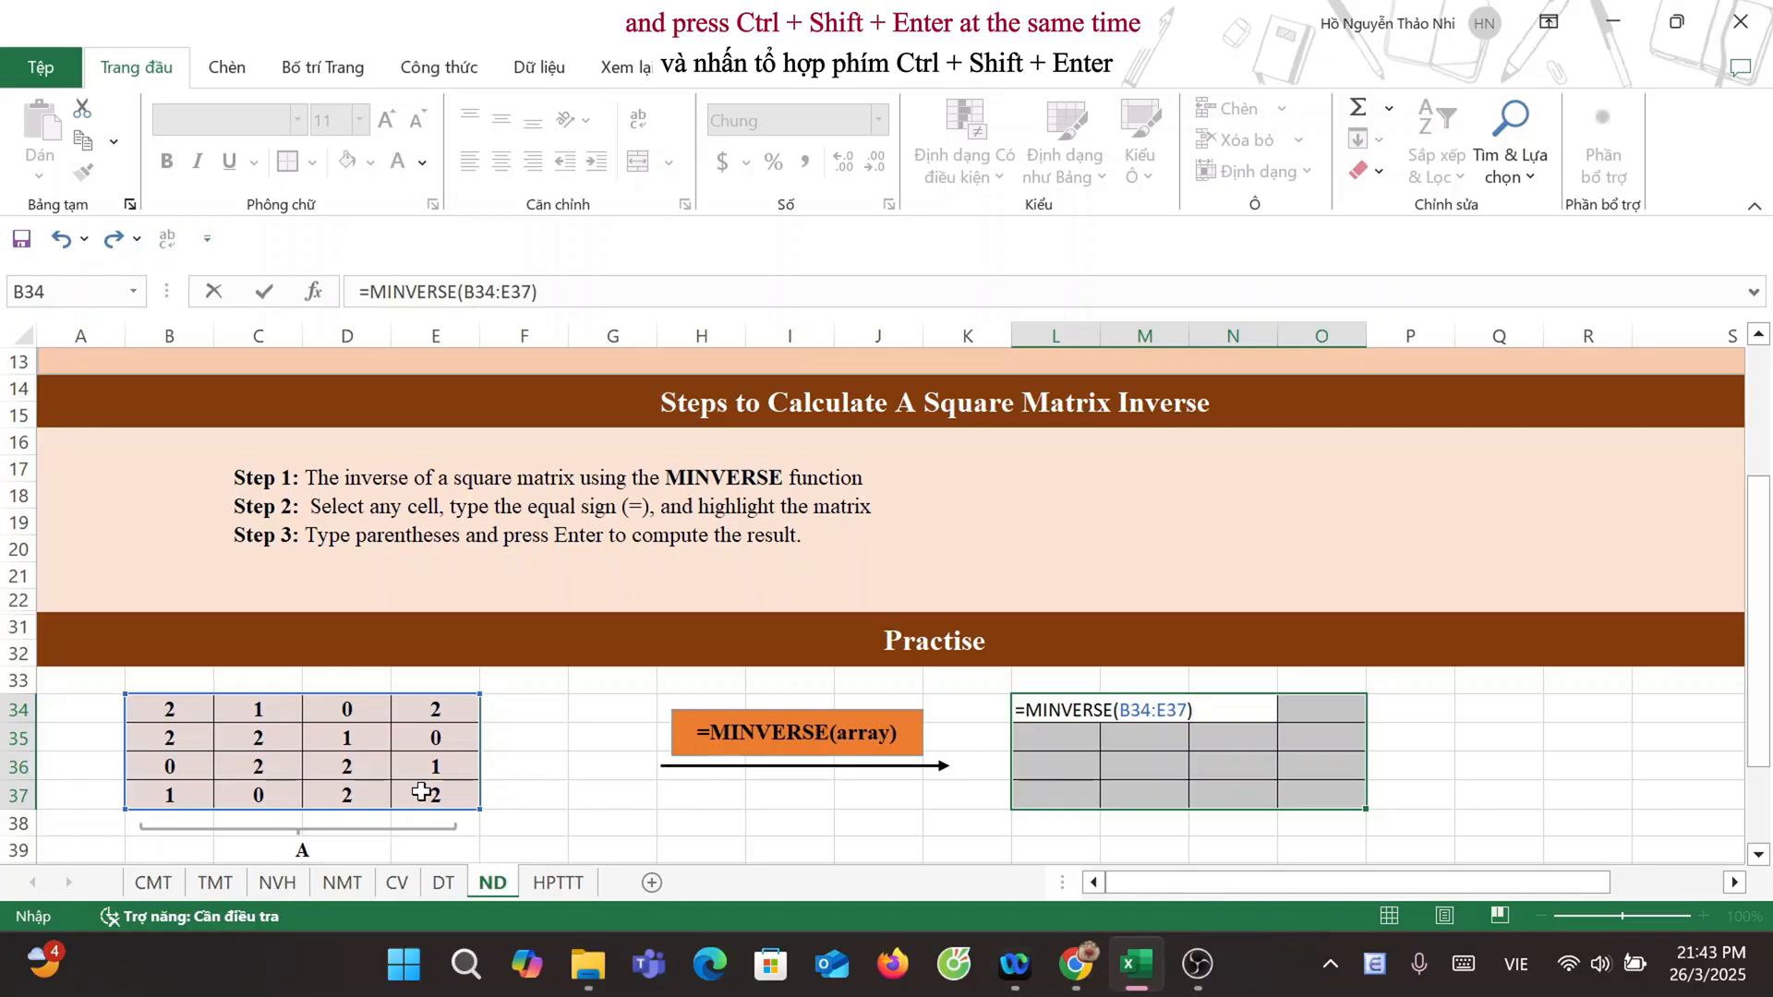
pyautogui.hotkey('ctrl', 'shift', 'Return')
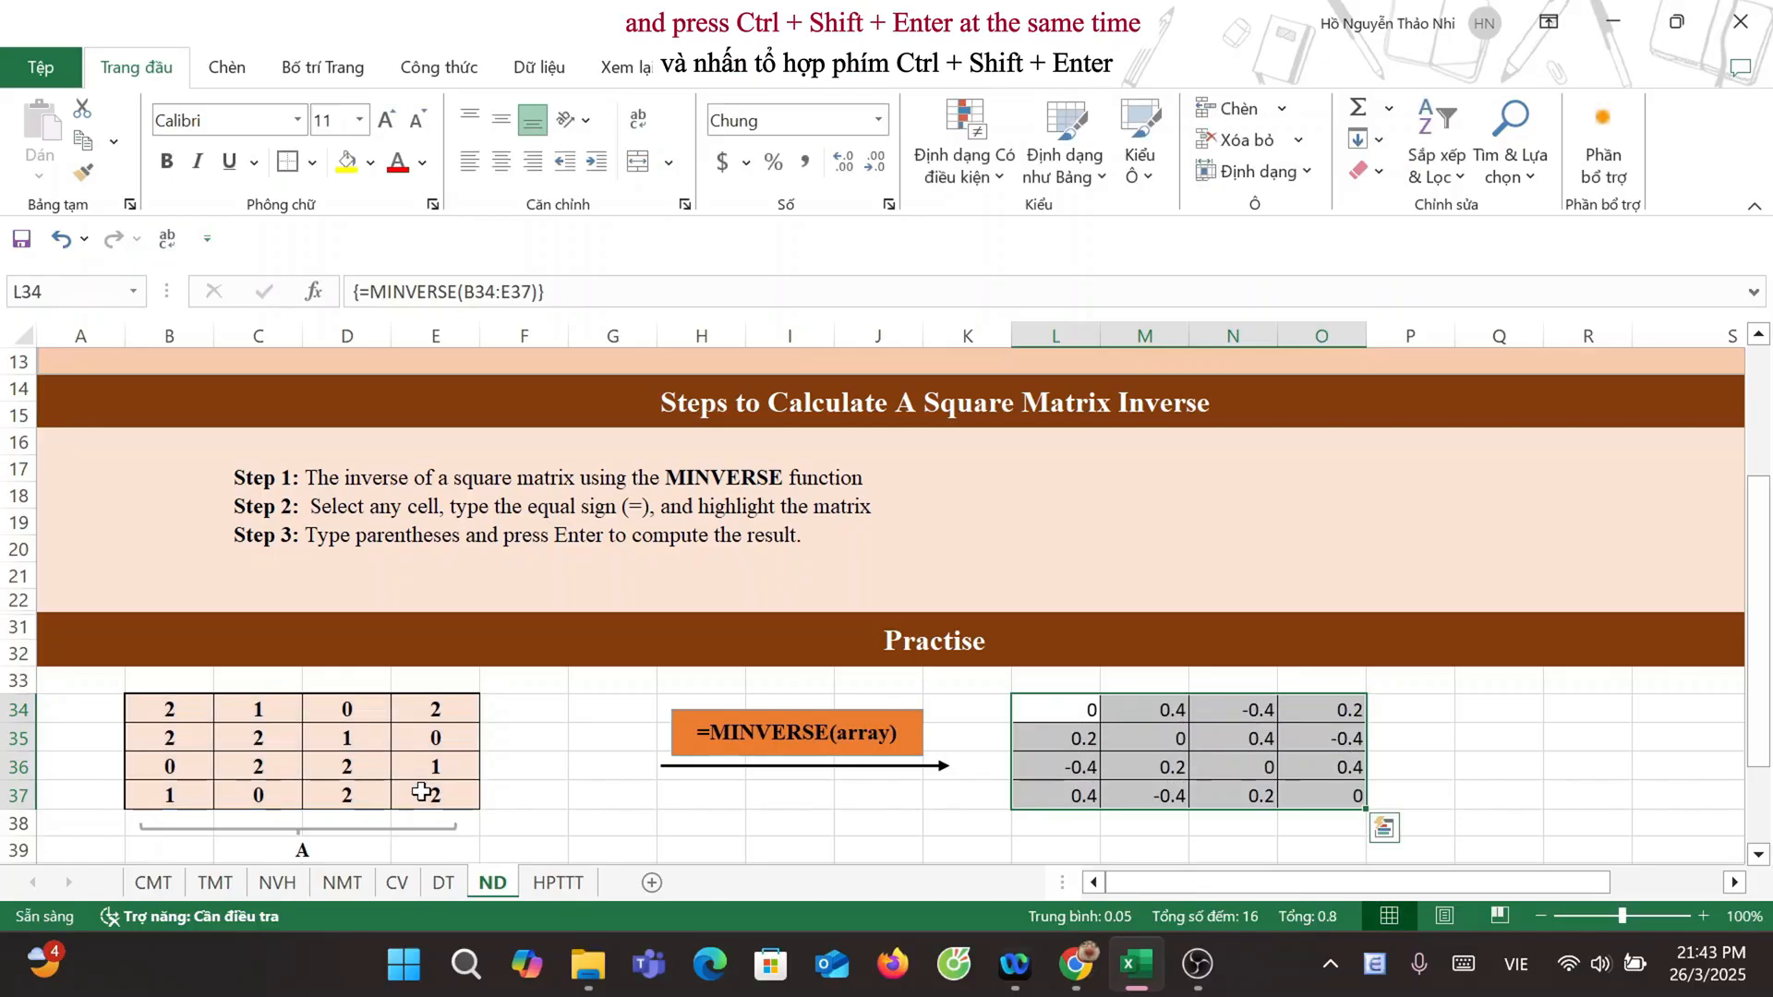
pyautogui.scroll(-1, 288, 501)
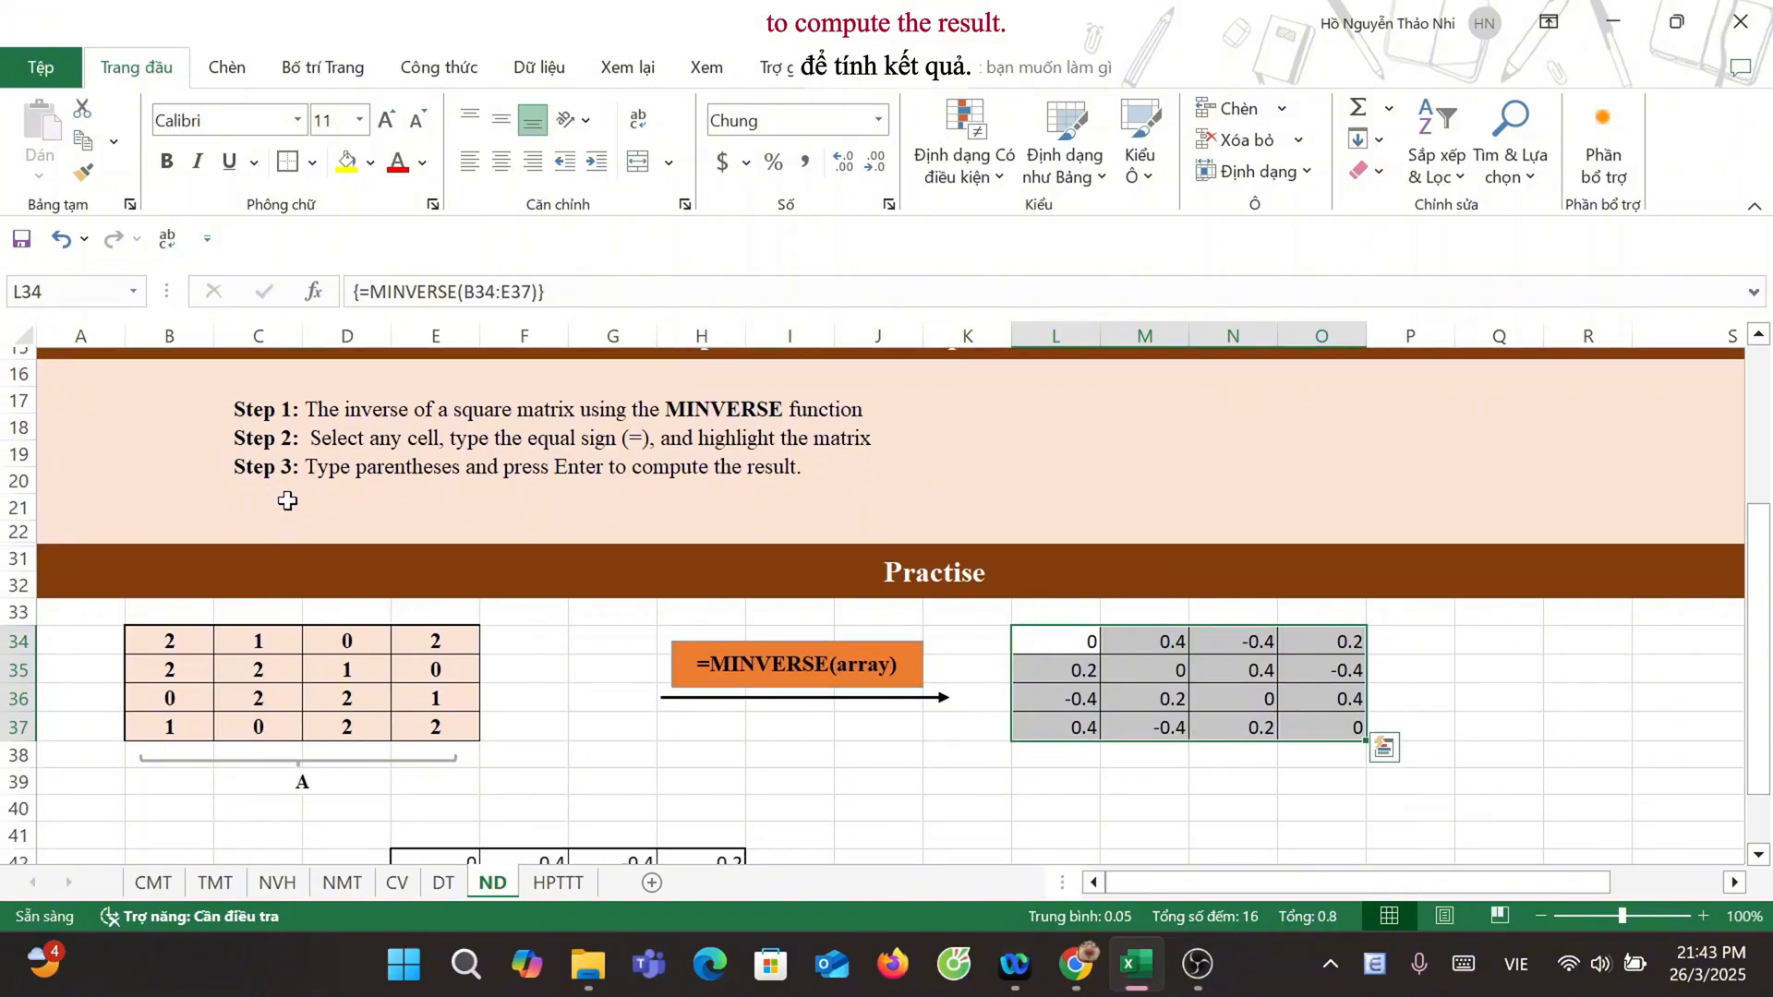
pyautogui.scroll(-2, 288, 500)
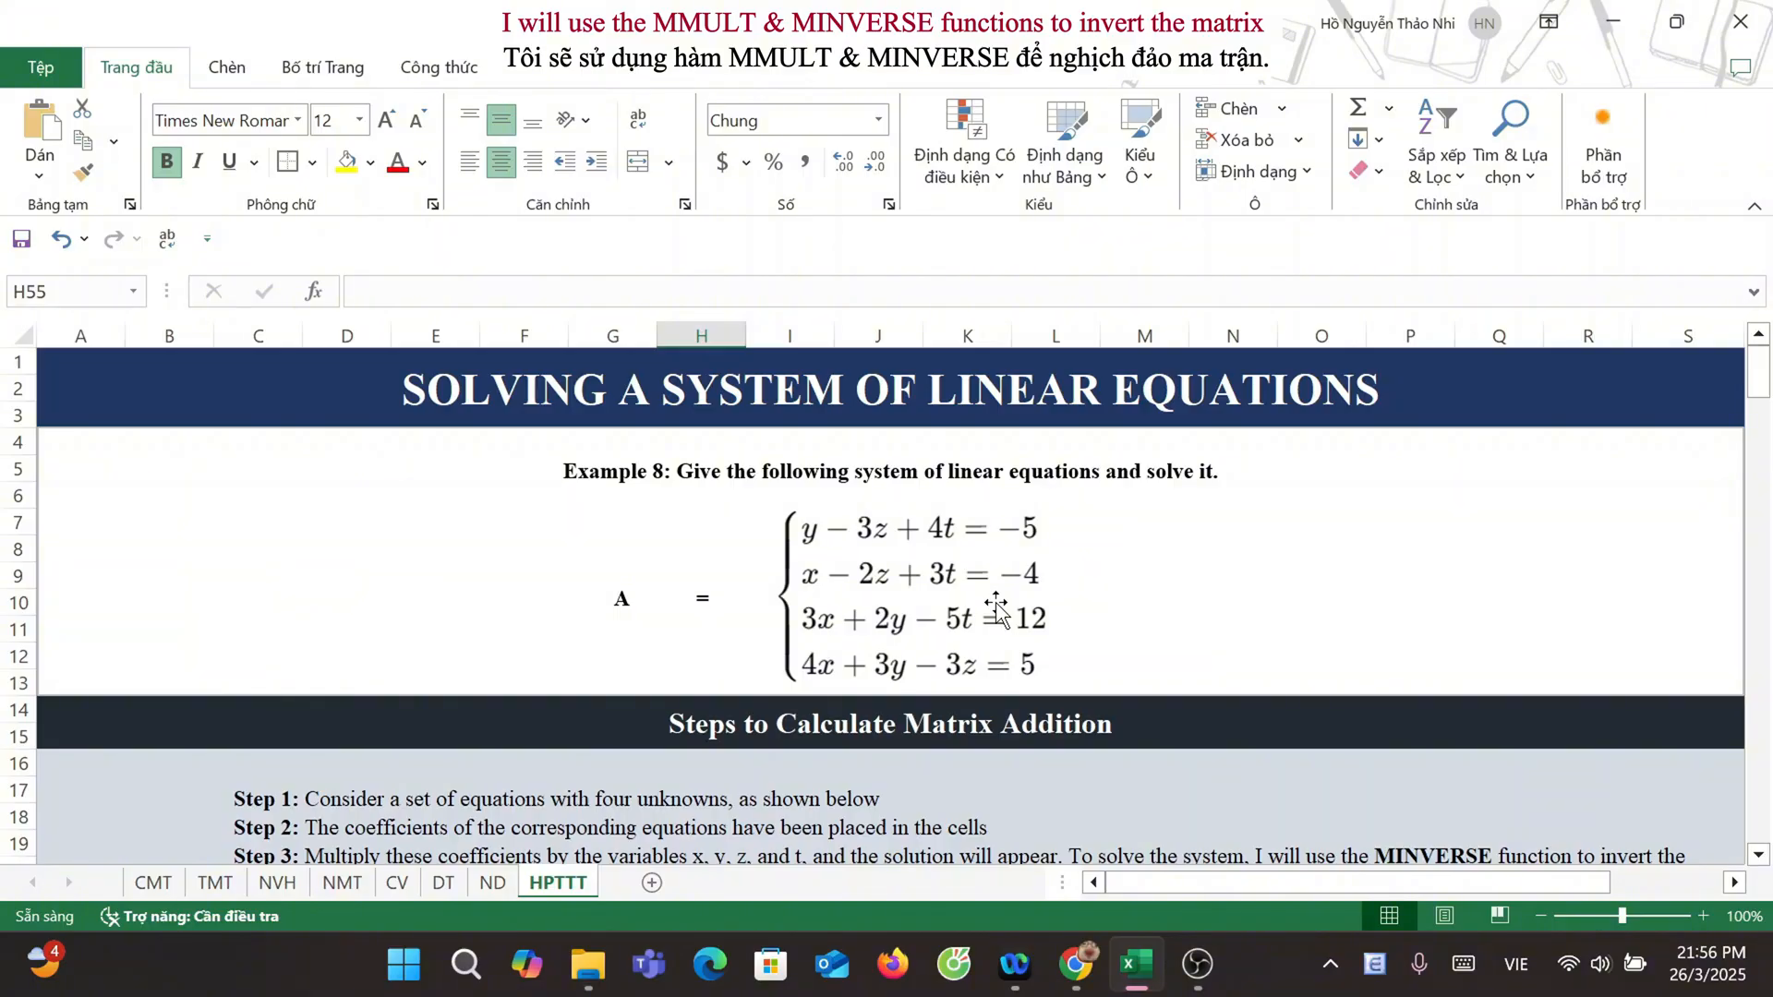
# Step: Invert coefficient matrix A on the HPTTT sheet with the array formula =MINVERSE(F41:I44) in the result range M41:P44
pyautogui.scroll(-5, 996, 610)
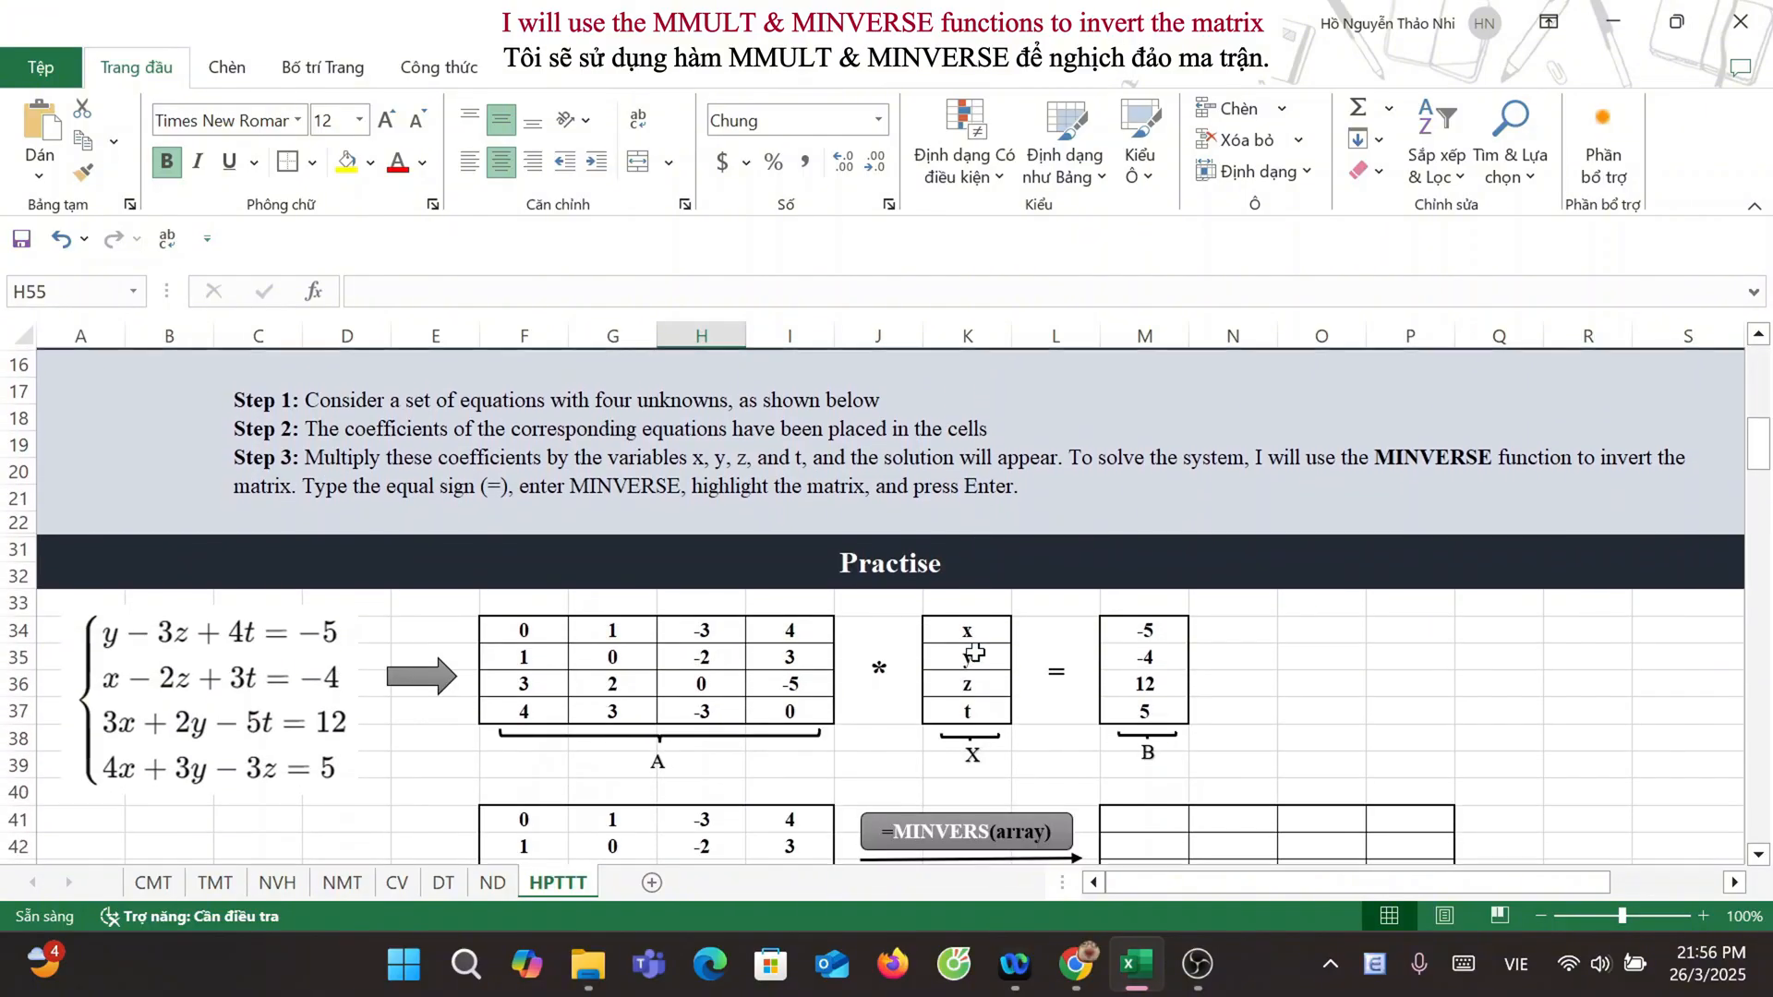
pyautogui.scroll(-2, 976, 653)
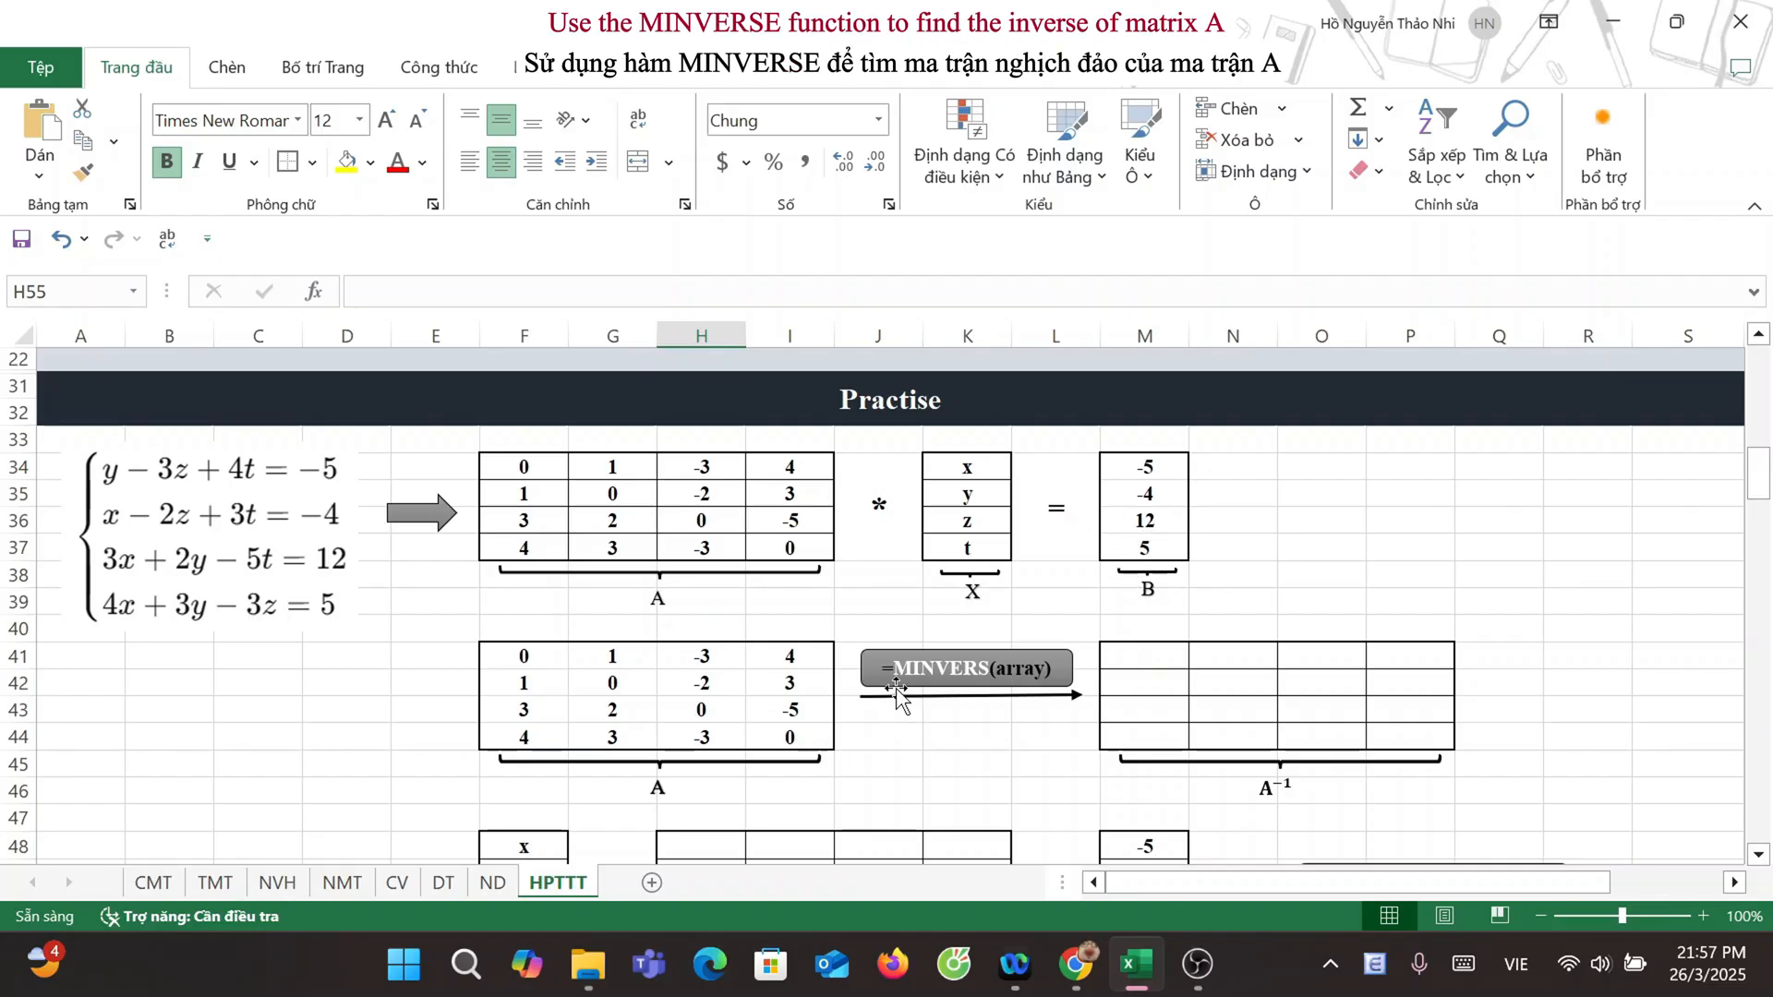
pyautogui.moveTo(1145, 655); pyautogui.dragTo(1403, 734)
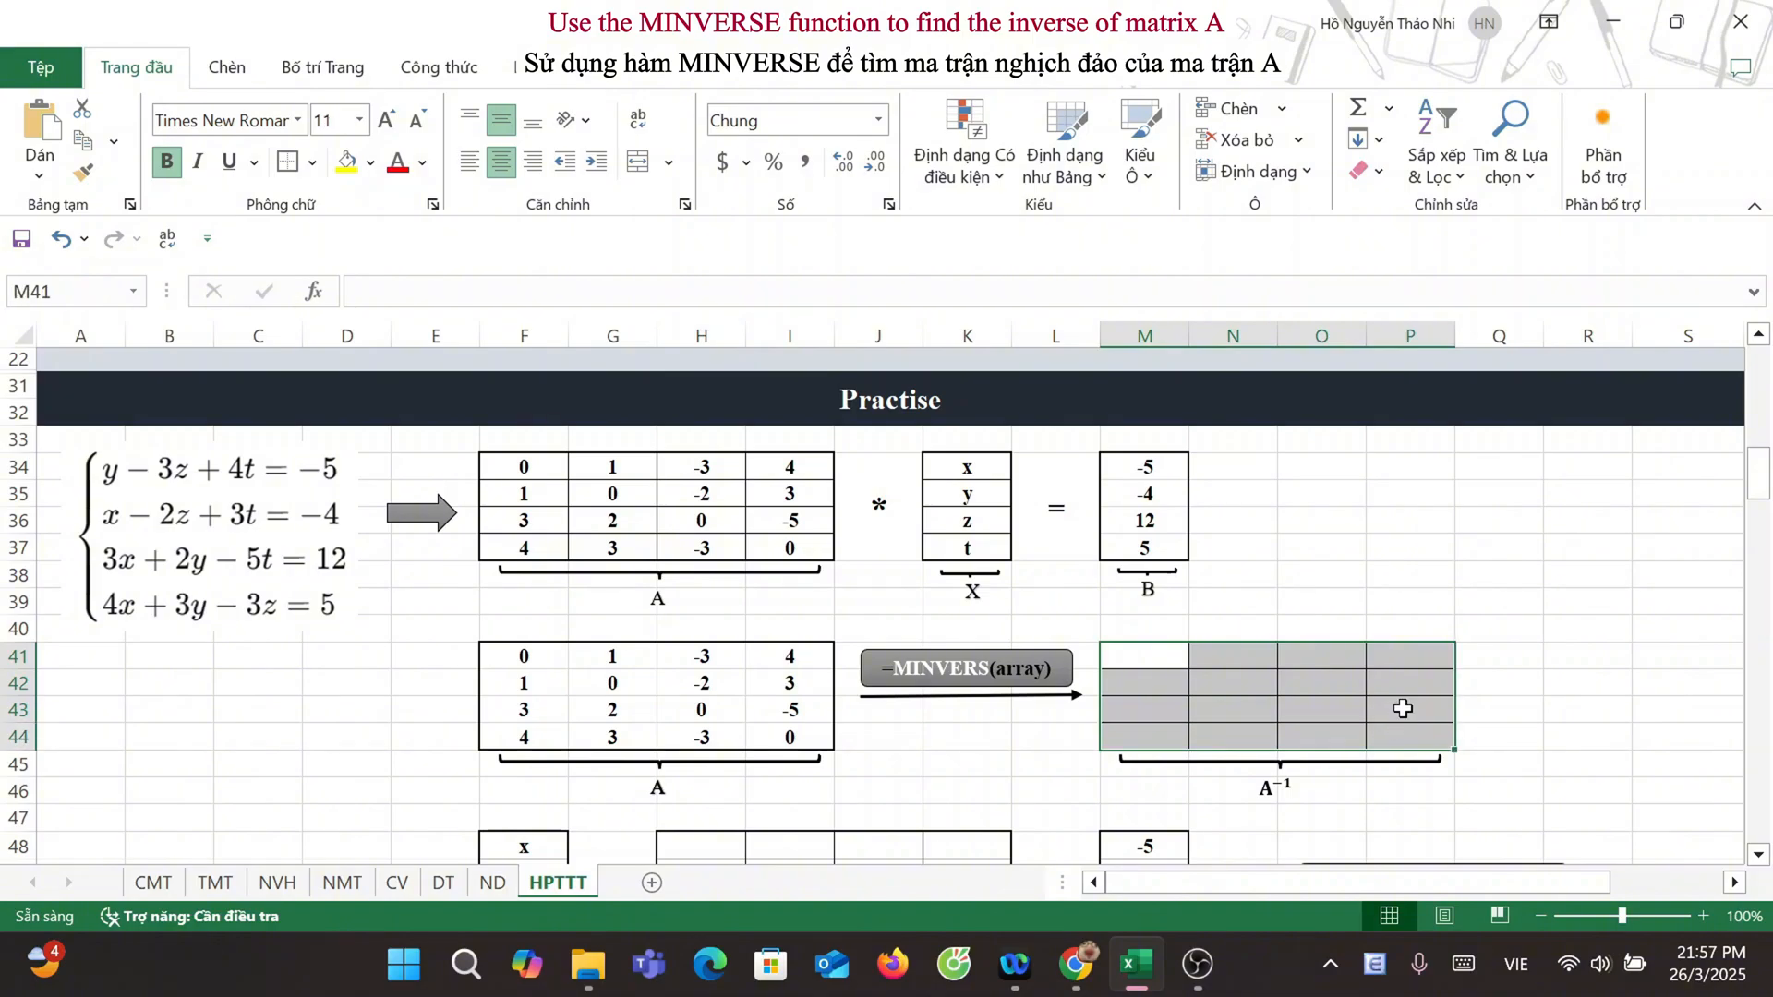
pyautogui.write('=MIN')
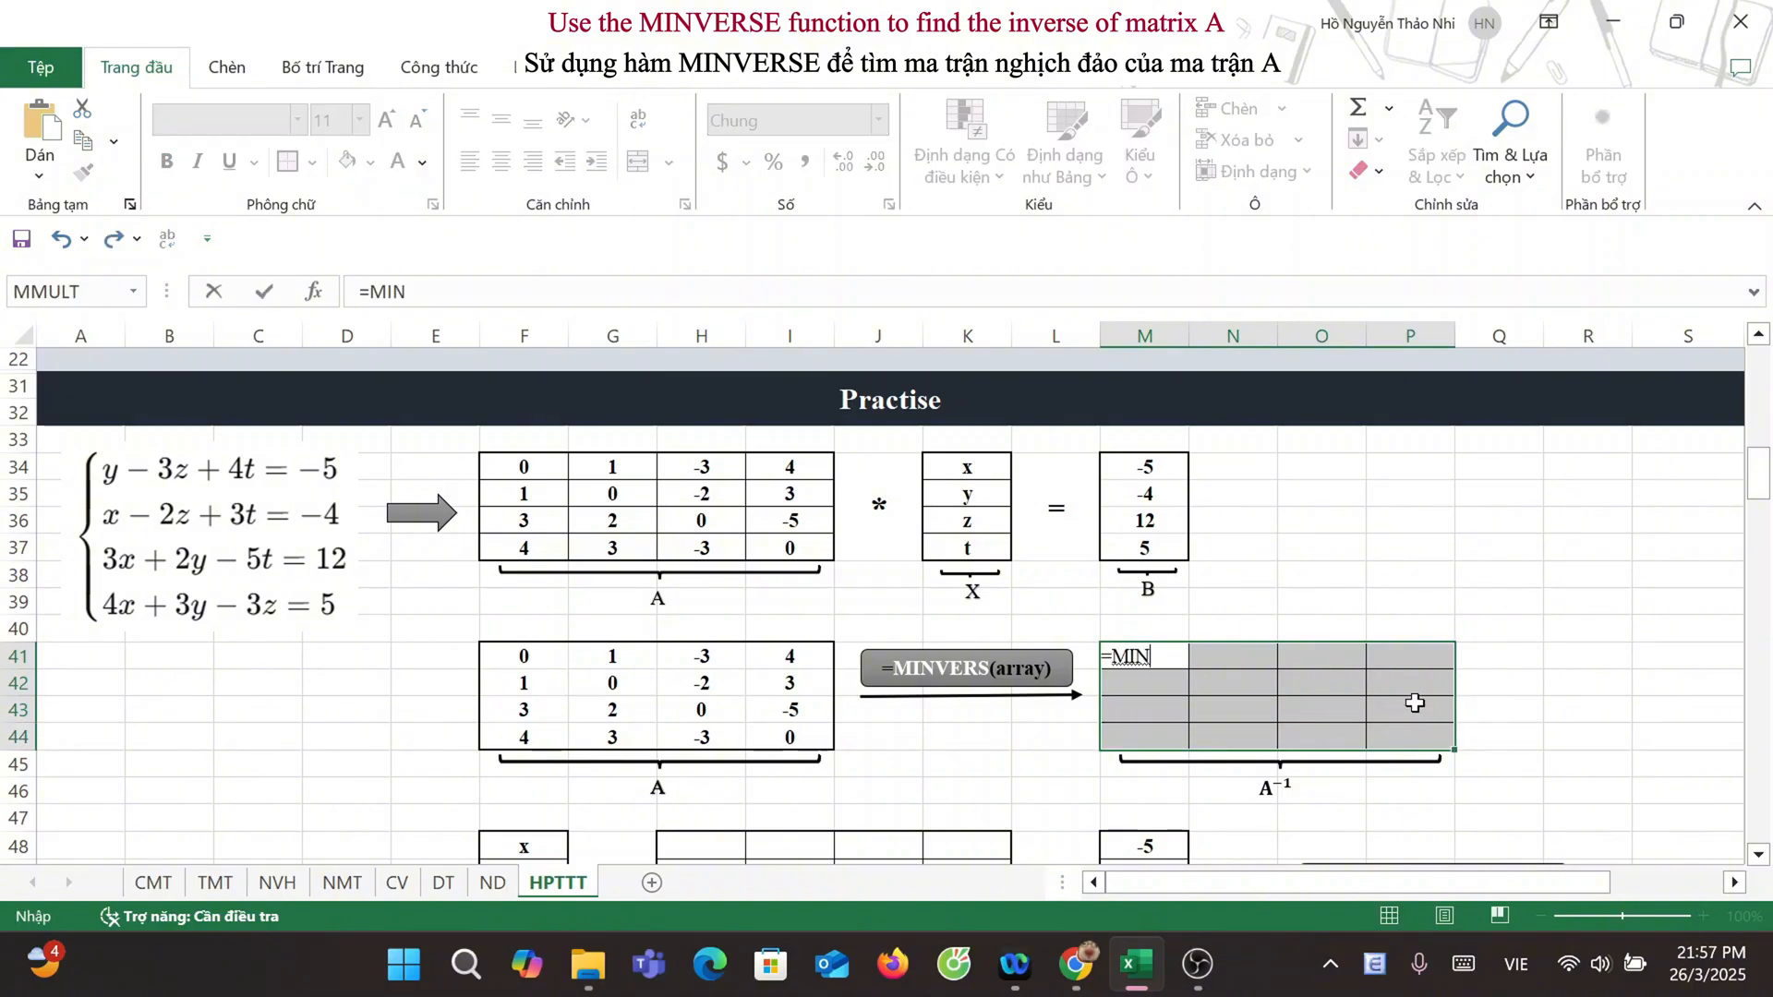
pyautogui.write('VERSE(')
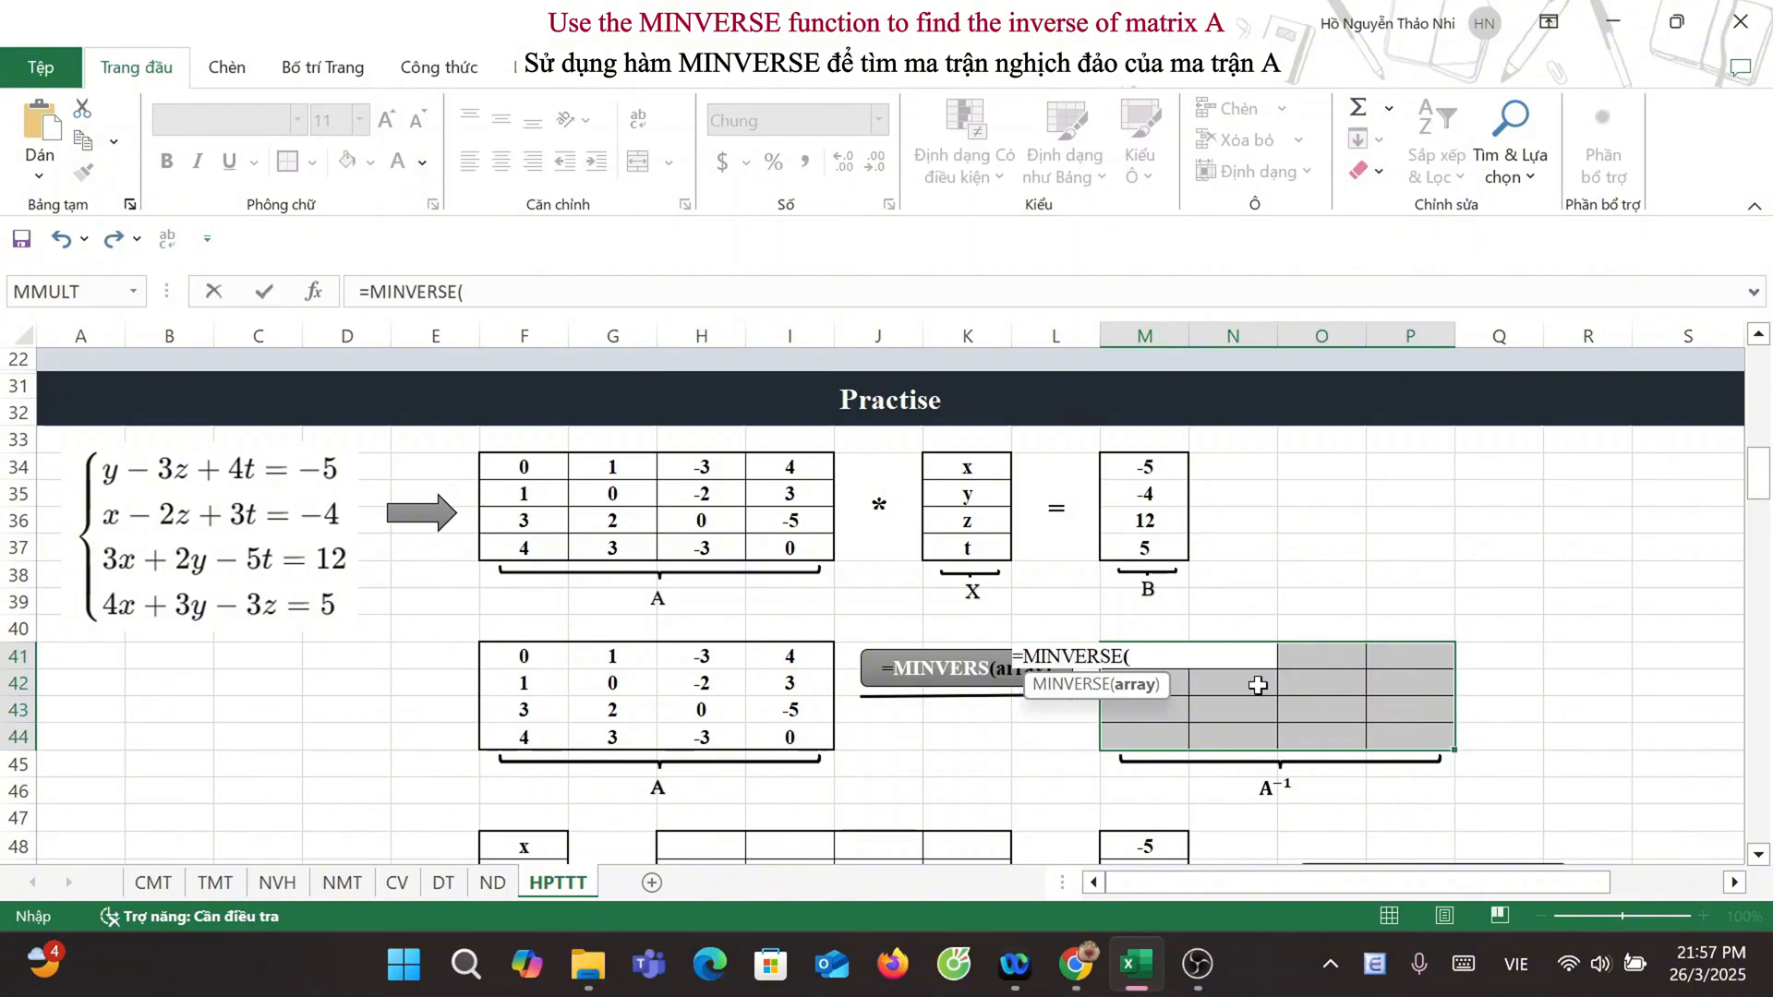
pyautogui.moveTo(517, 657); pyautogui.dragTo(763, 755)
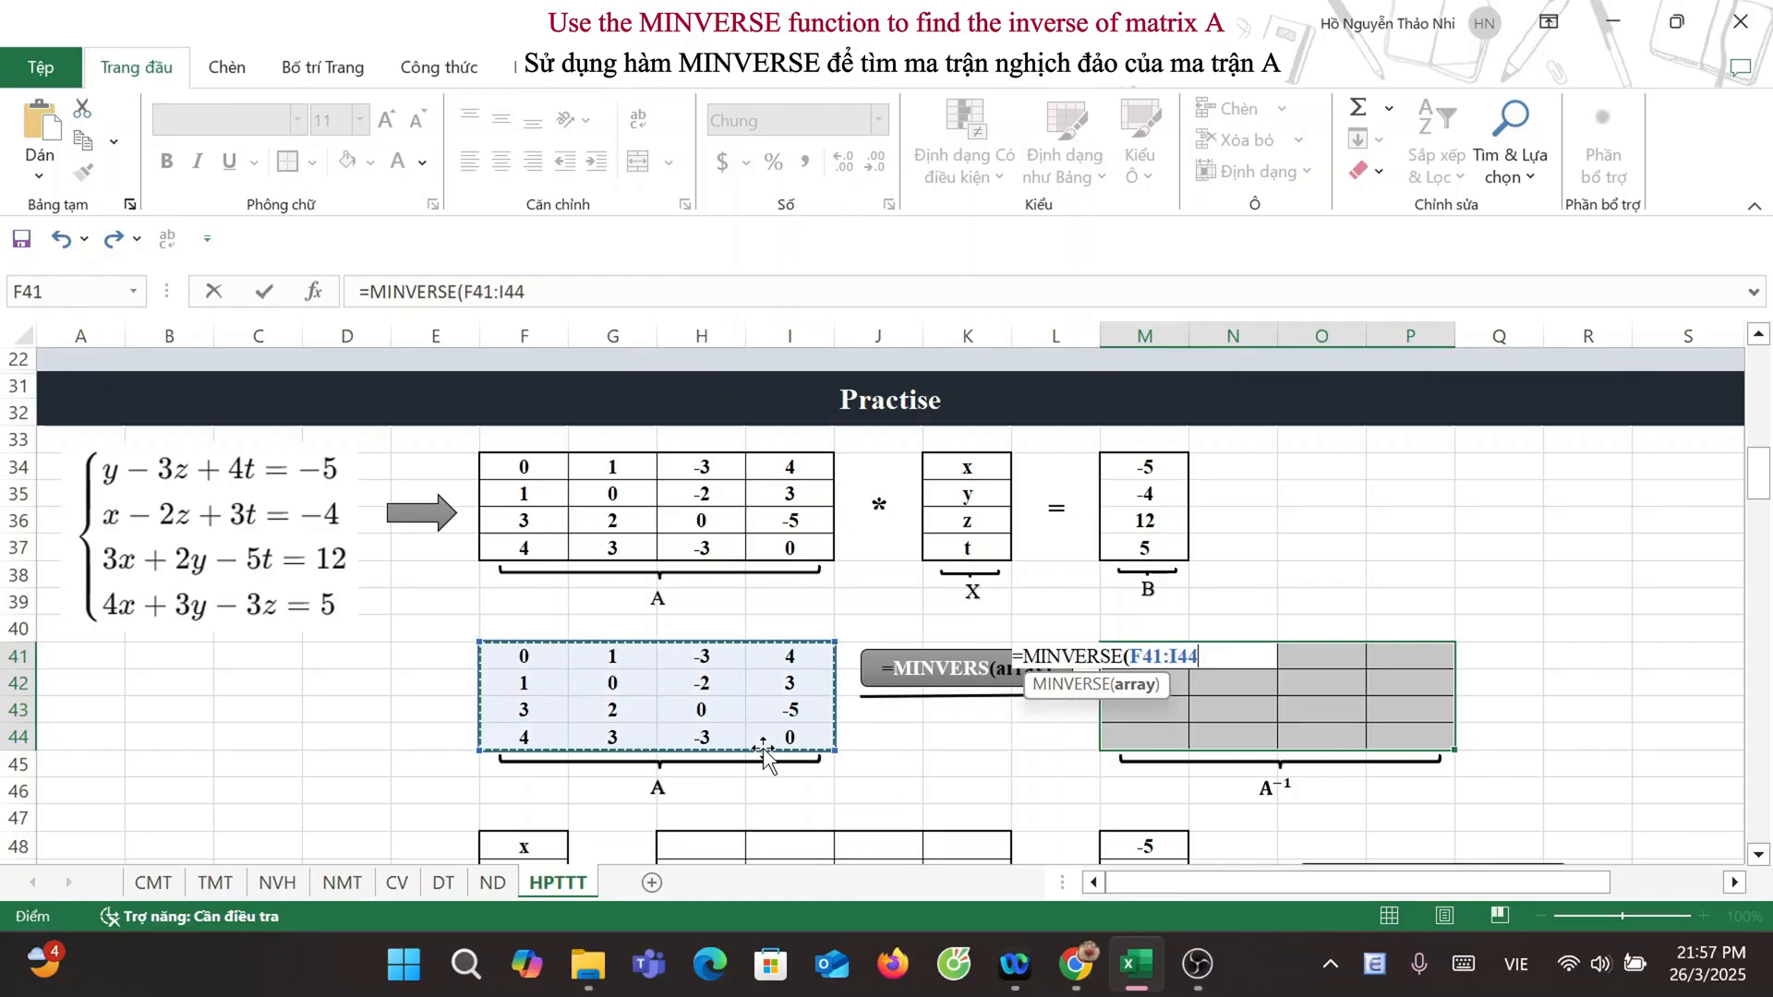
pyautogui.write(')')
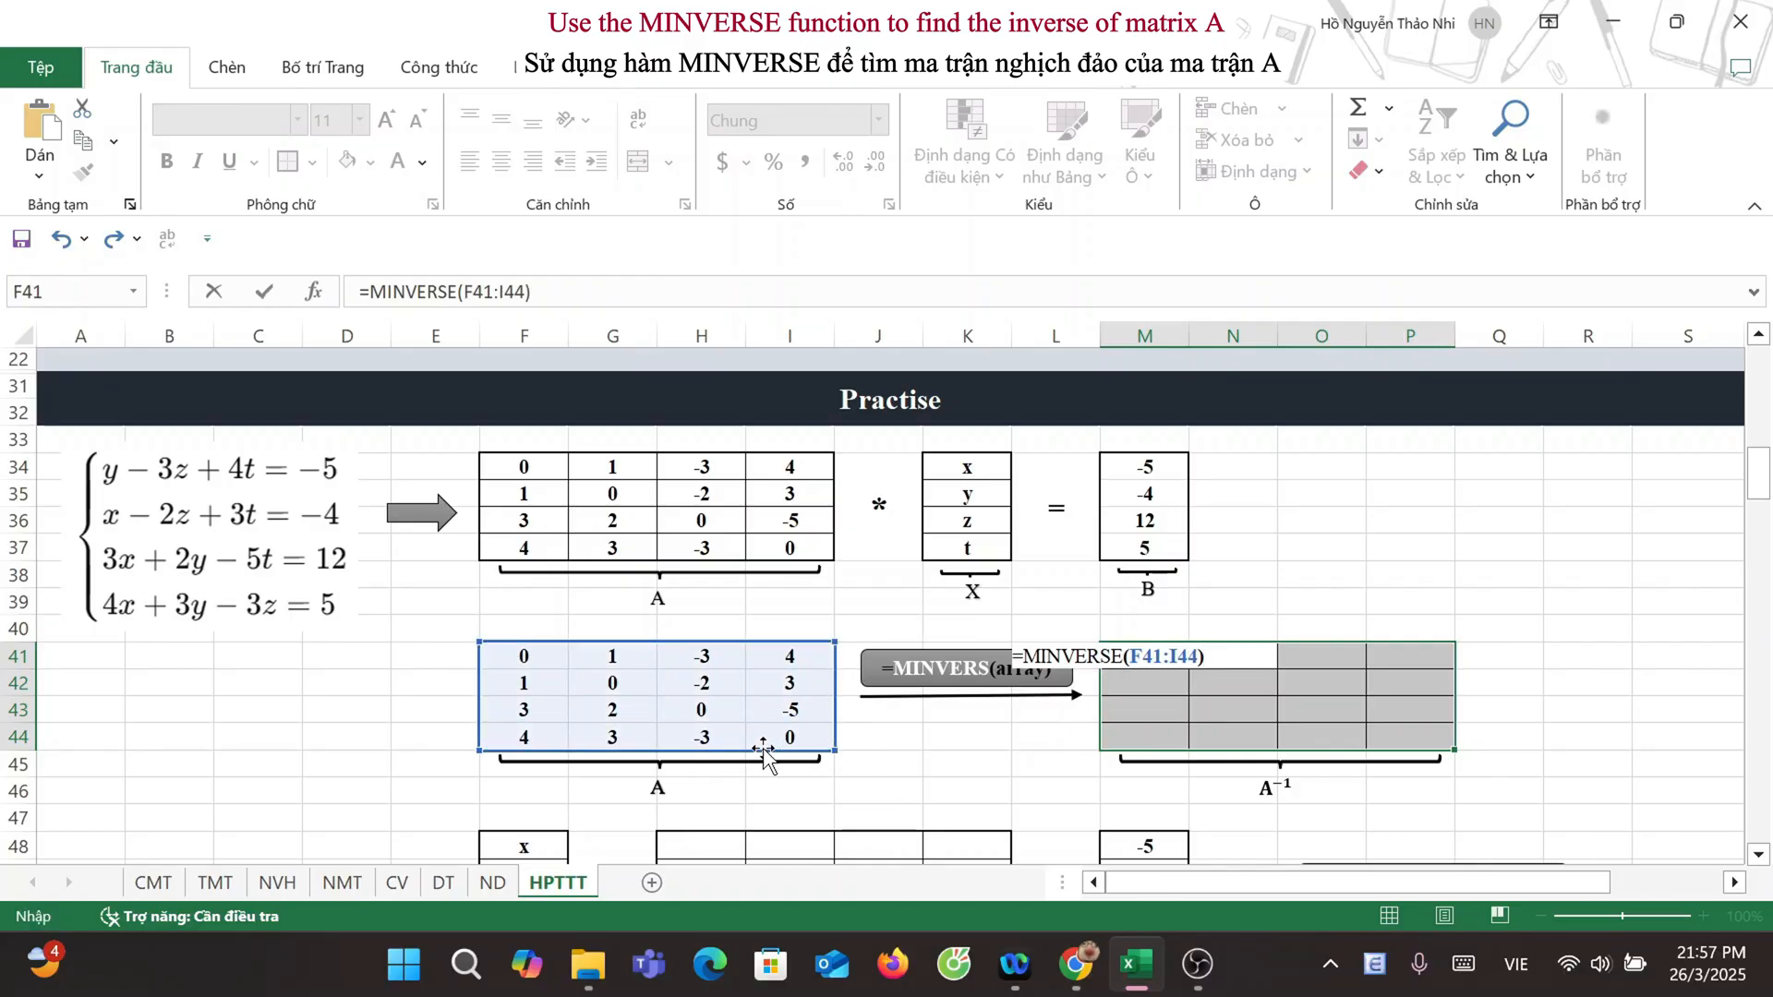
pyautogui.hotkey('ctrl', 'shift', 'Return')
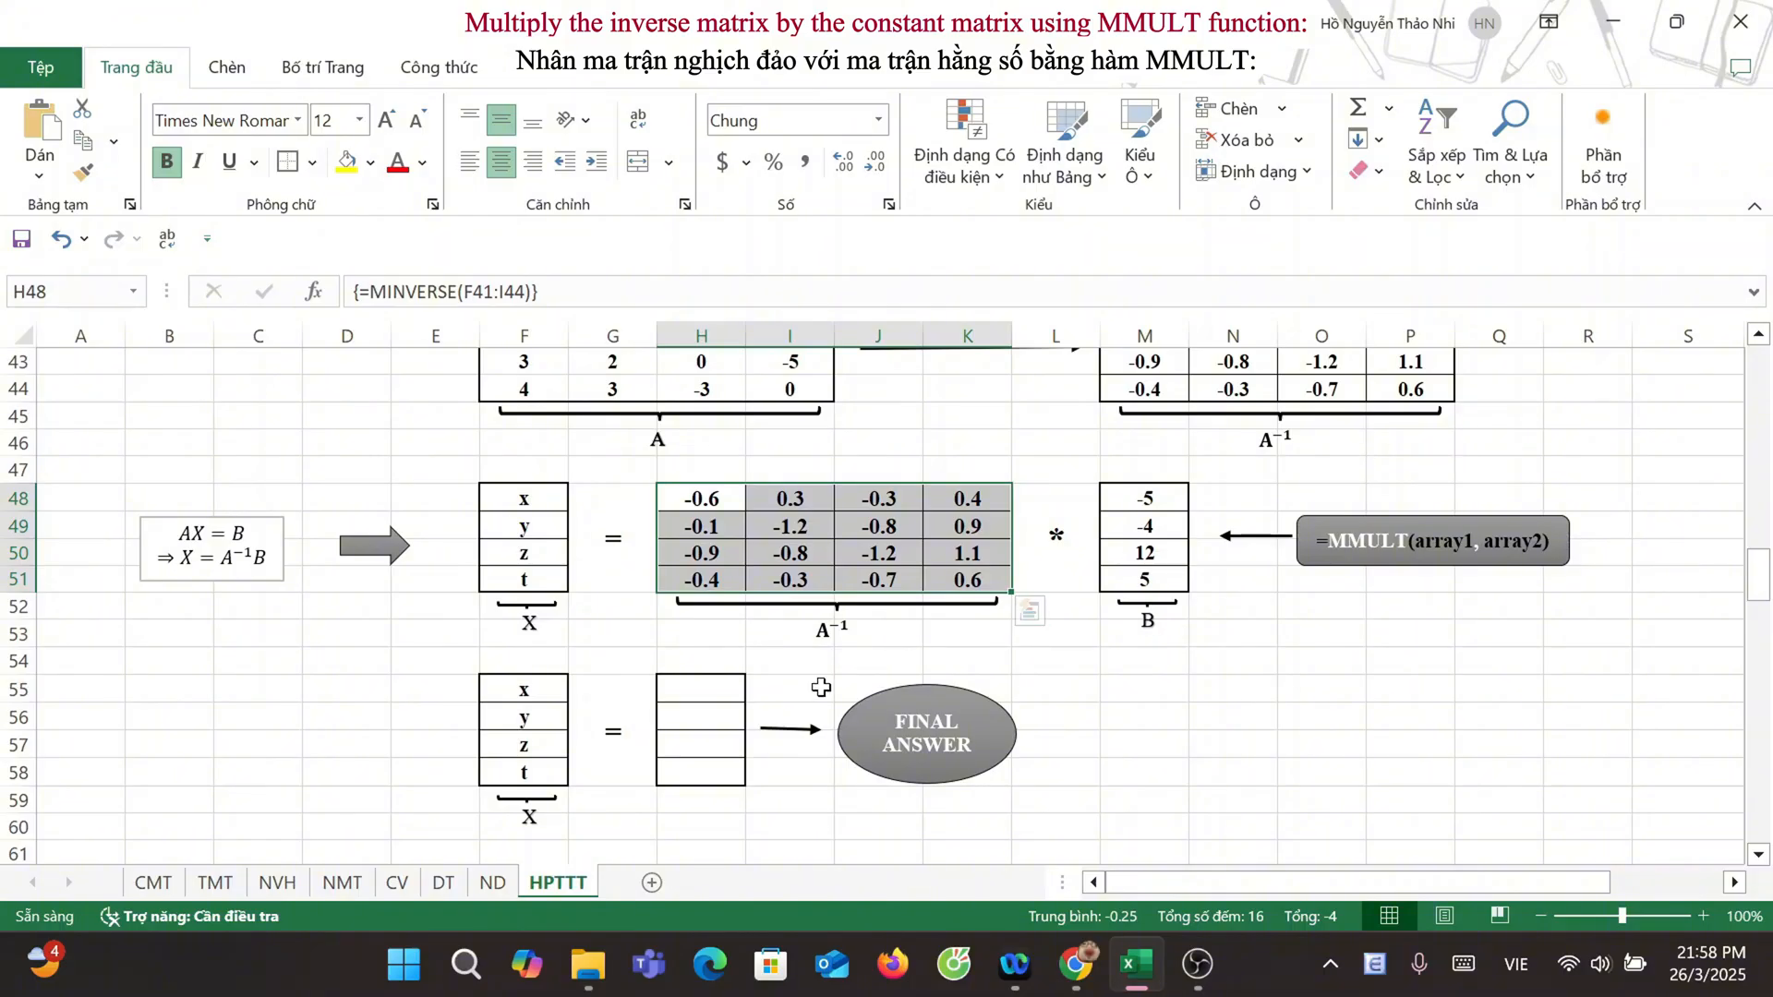
# Step: Solve for x, y, z and t by multiplying the inverse matrix by B with the array formula =MMULT(H48:K51,M48:M51) in H55:H58
pyautogui.moveTo(711, 691); pyautogui.dragTo(728, 768)
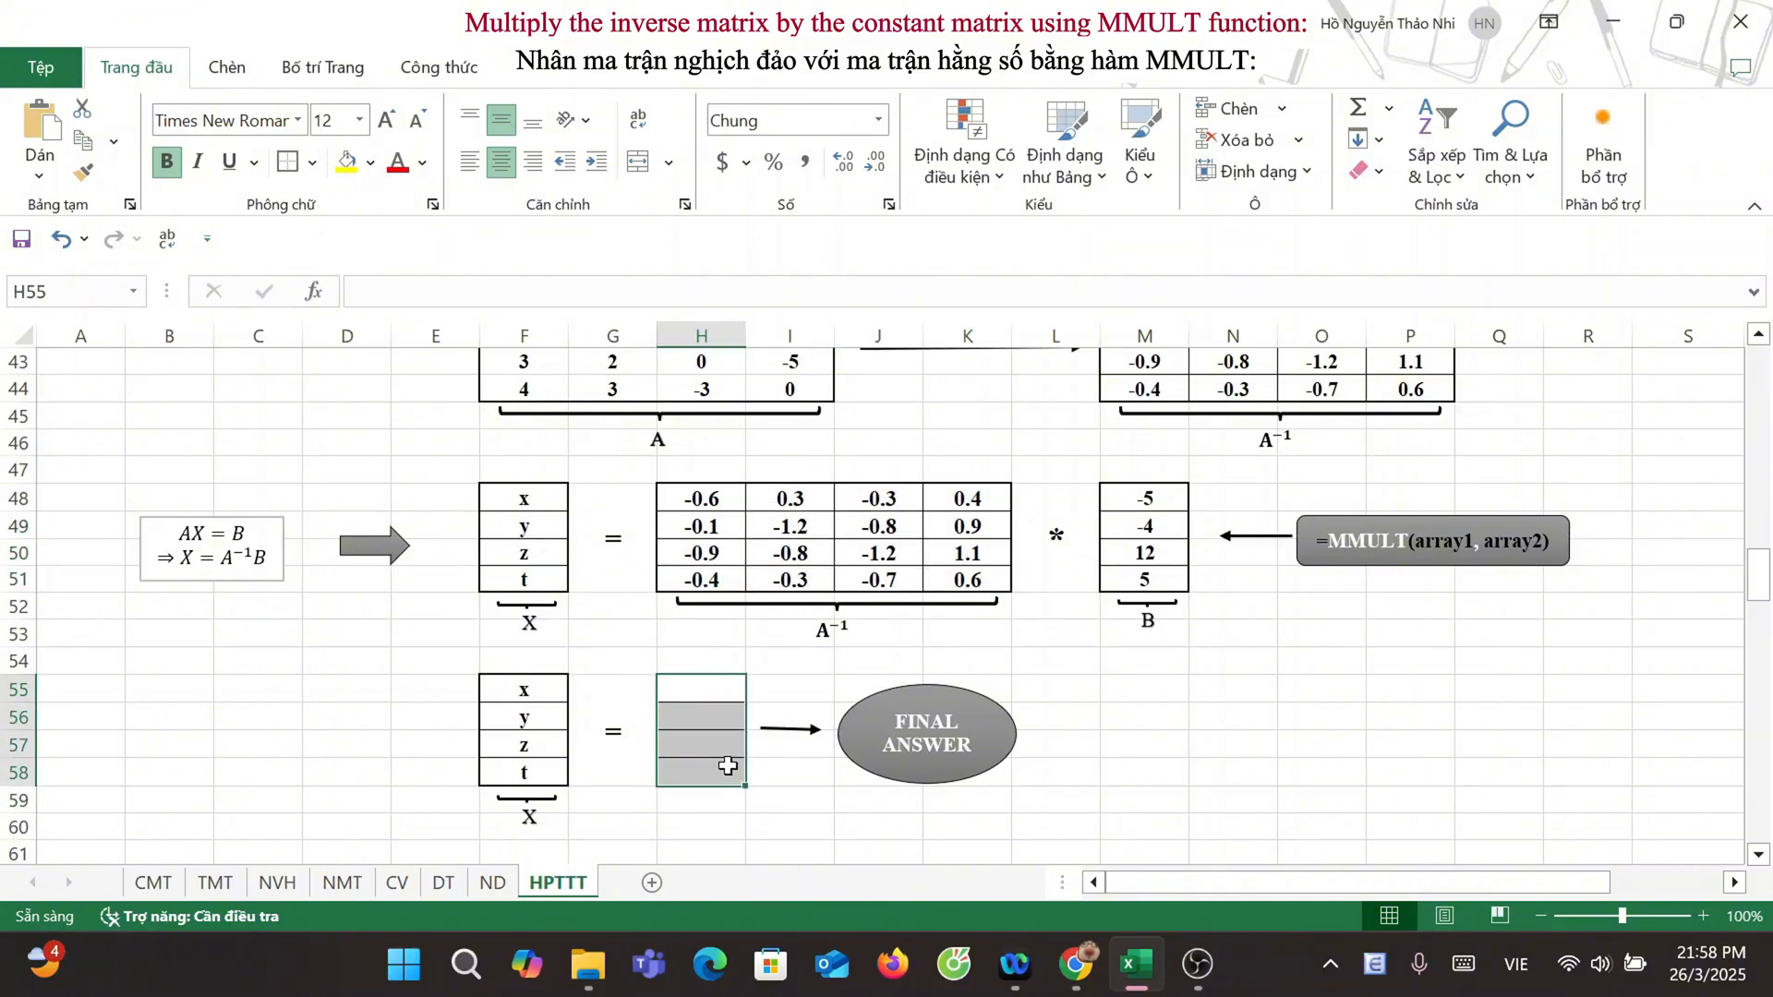
pyautogui.write('=MMUL')
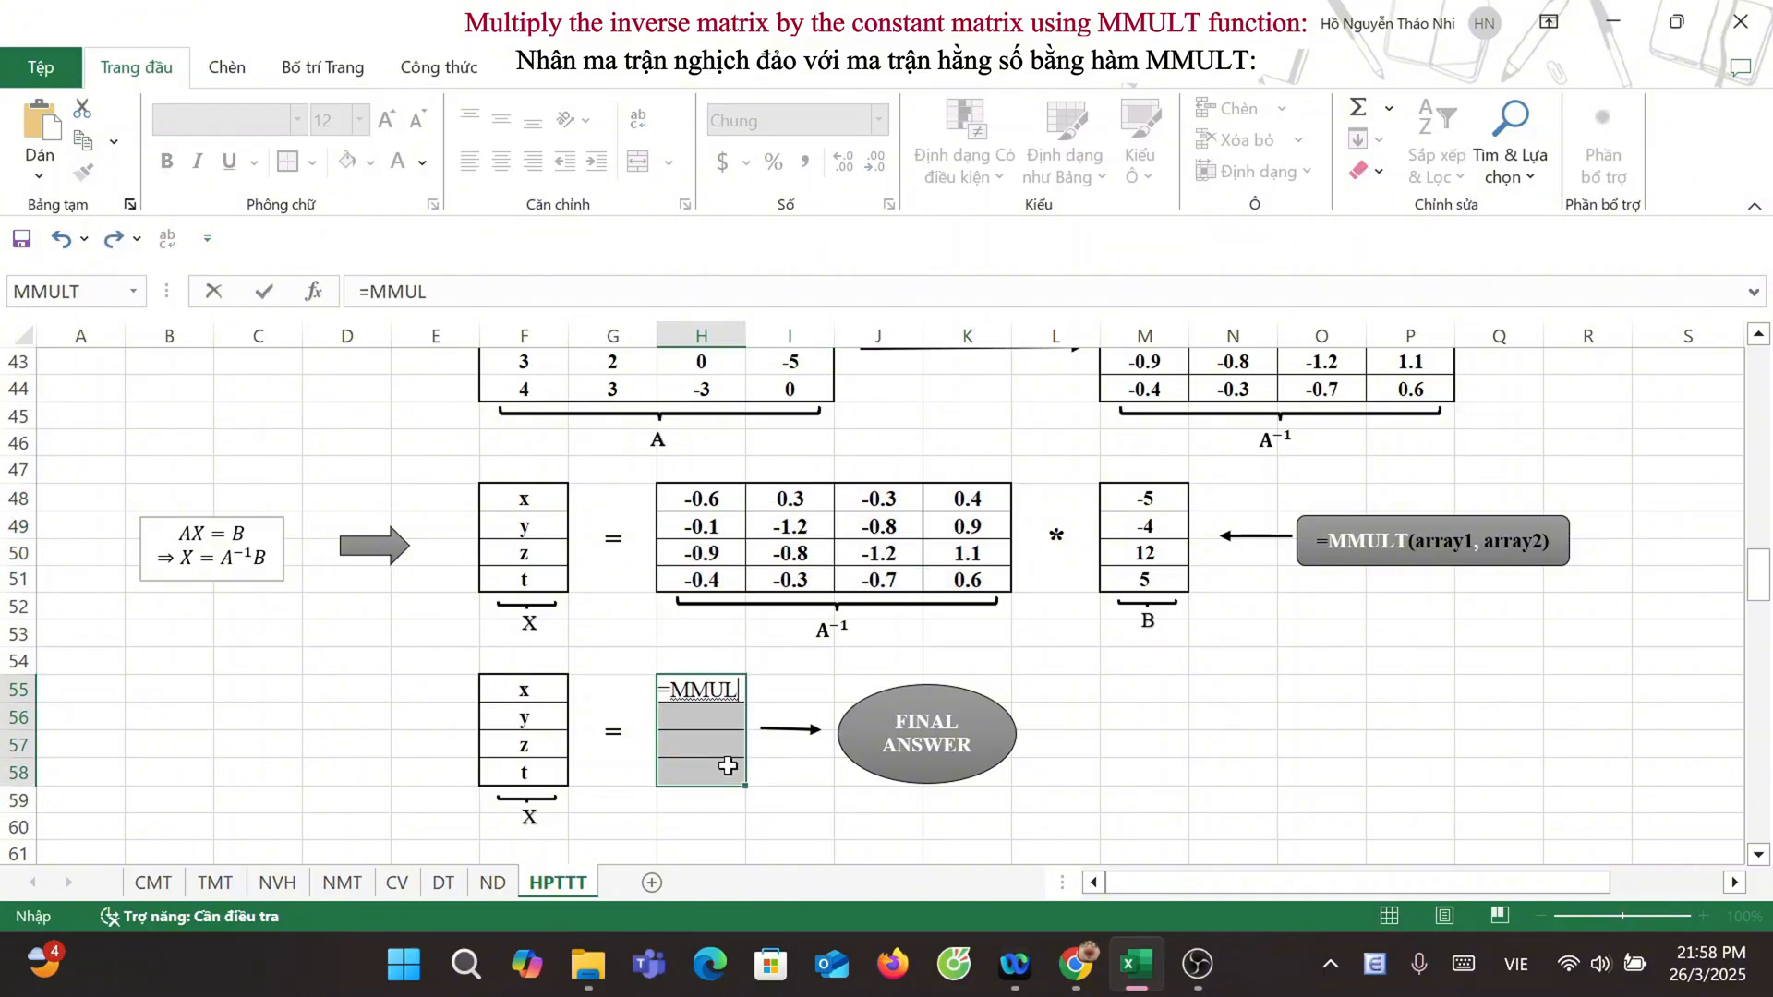
pyautogui.write('T(')
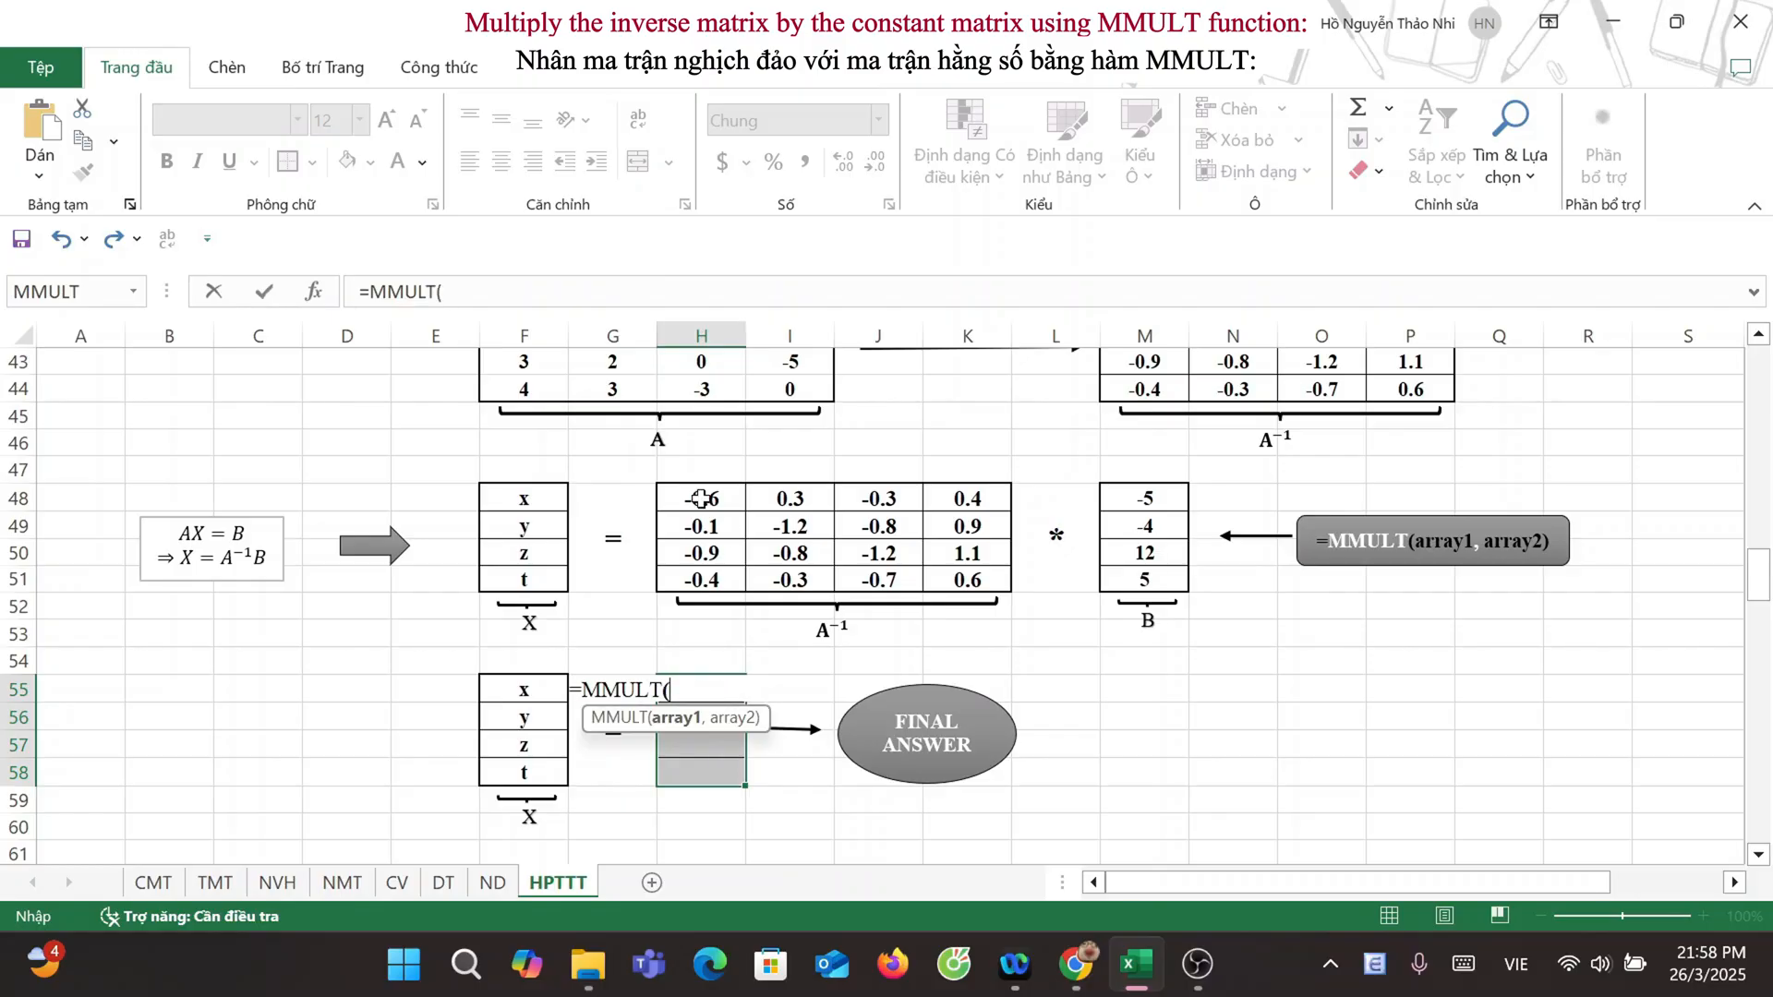
pyautogui.moveTo(700, 498); pyautogui.dragTo(1015, 577)
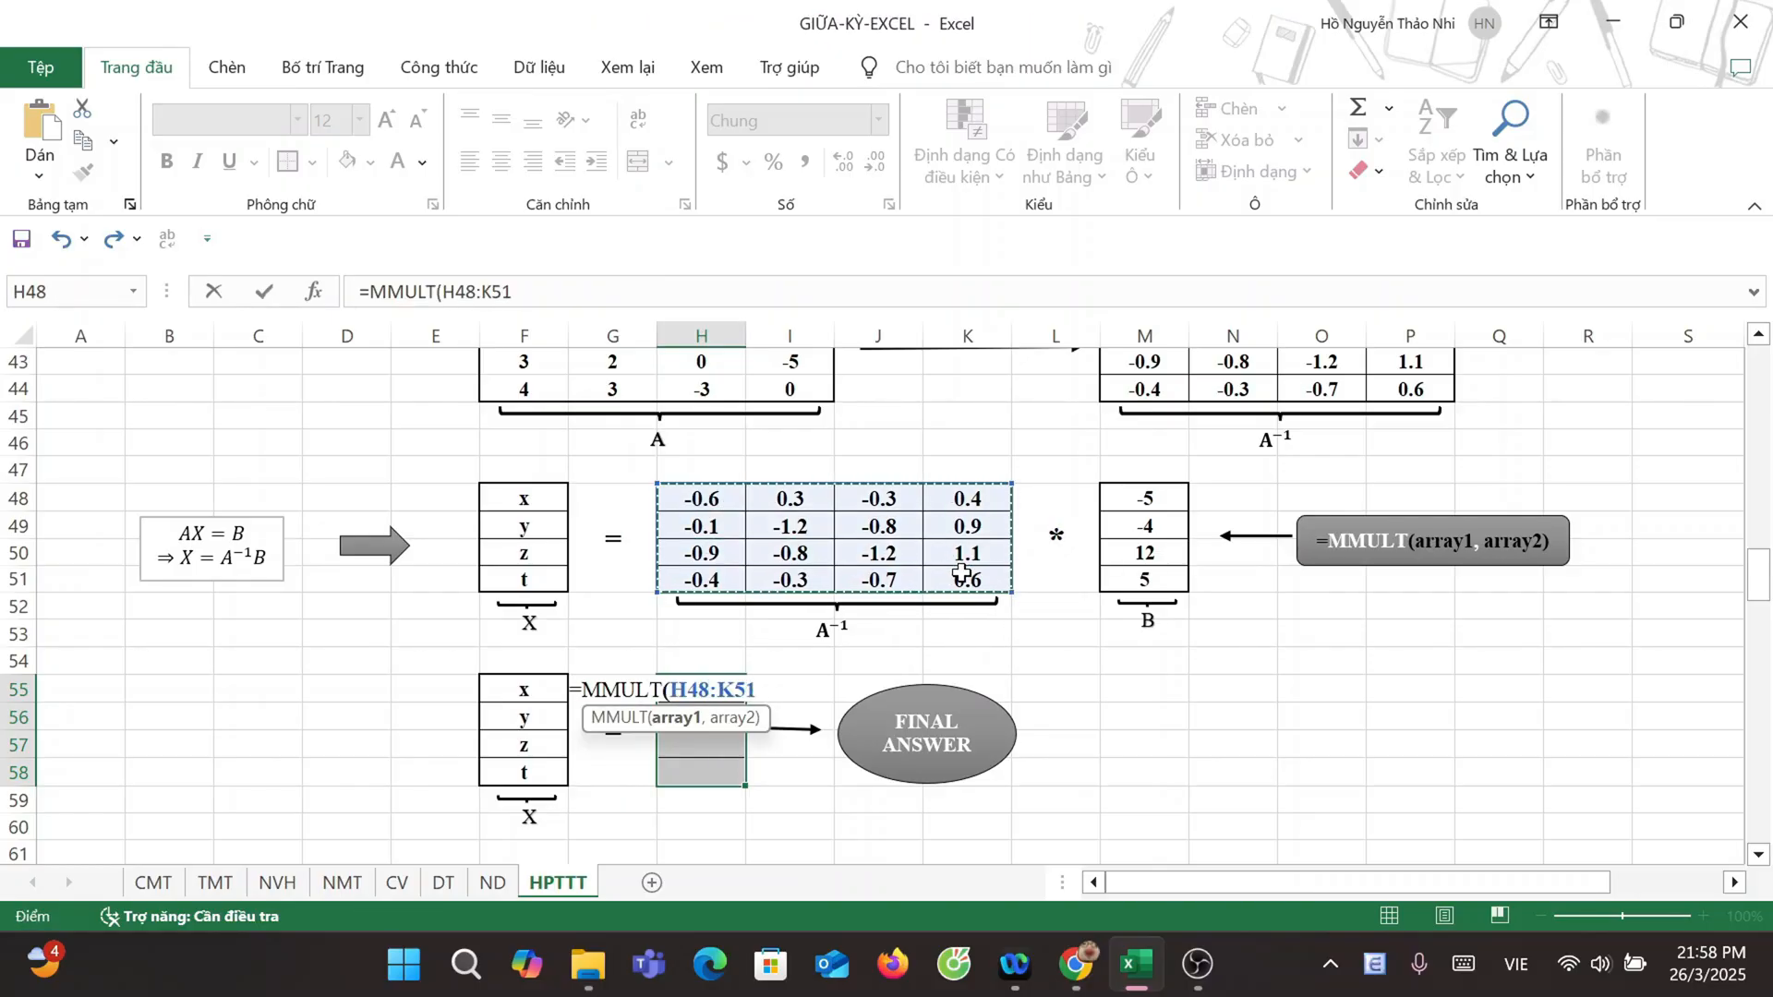
pyautogui.write(',')
pyautogui.moveTo(1145, 499); pyautogui.dragTo(1166, 576)
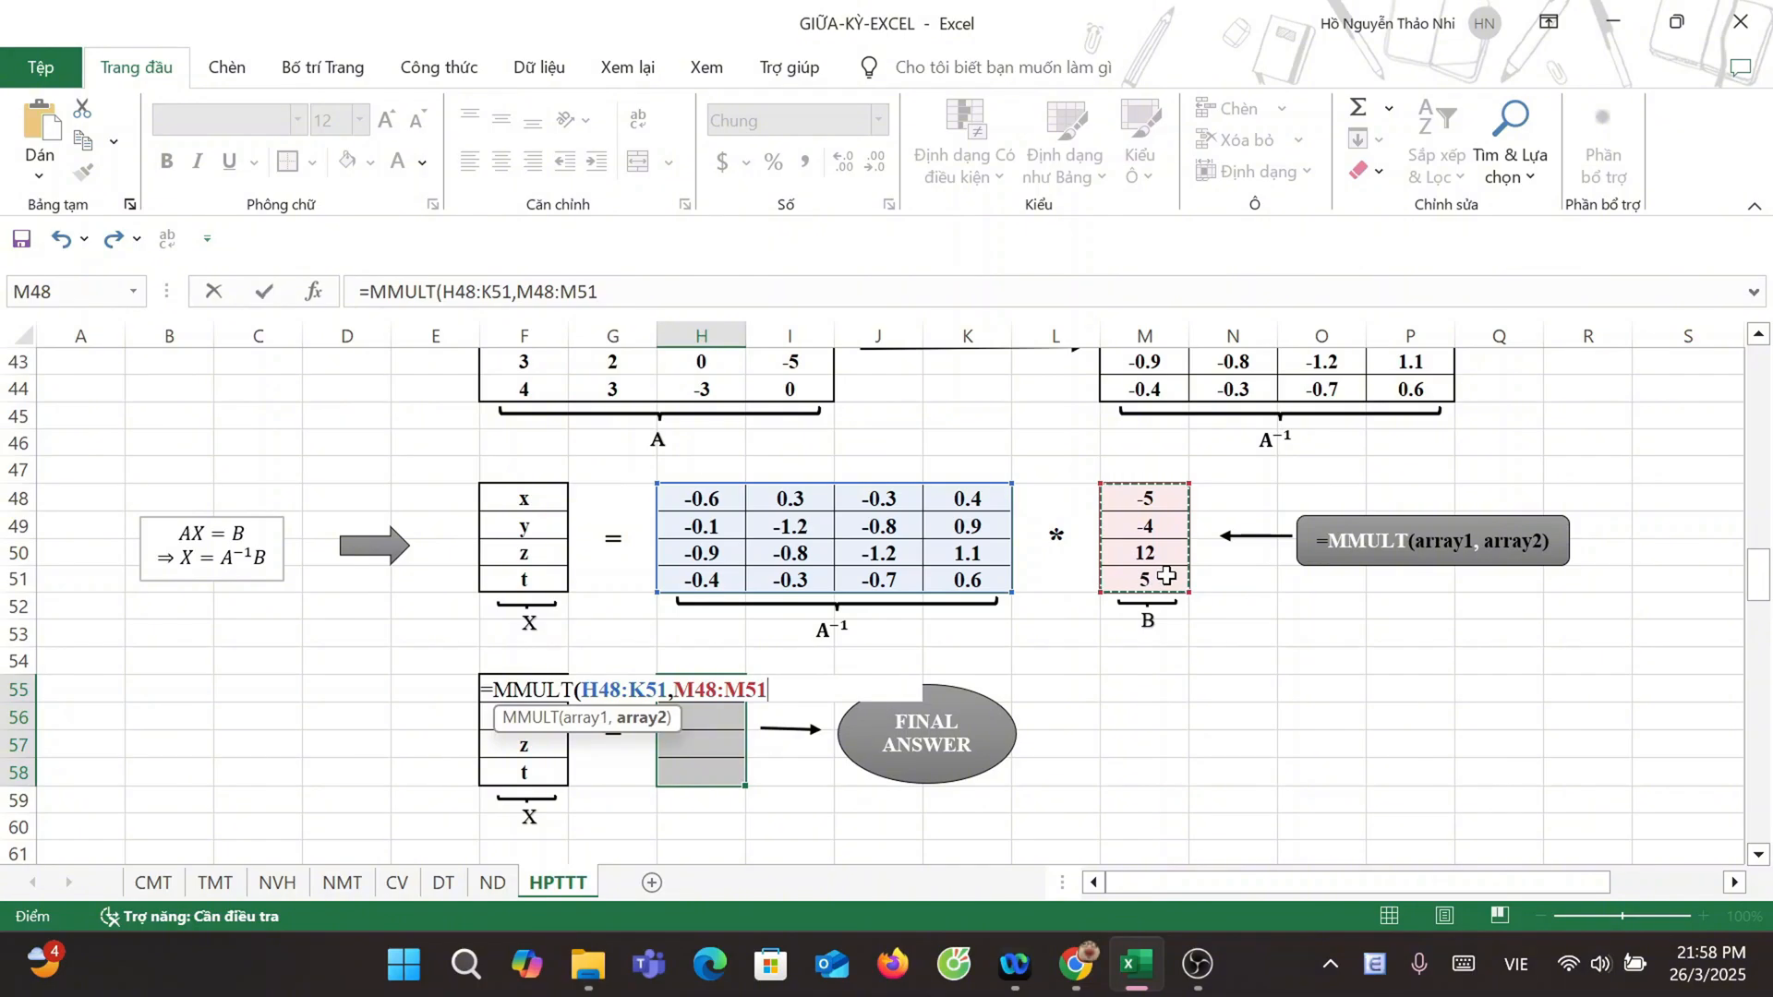
pyautogui.write(')')
pyautogui.hotkey('ctrl', 'shift', 'Return')
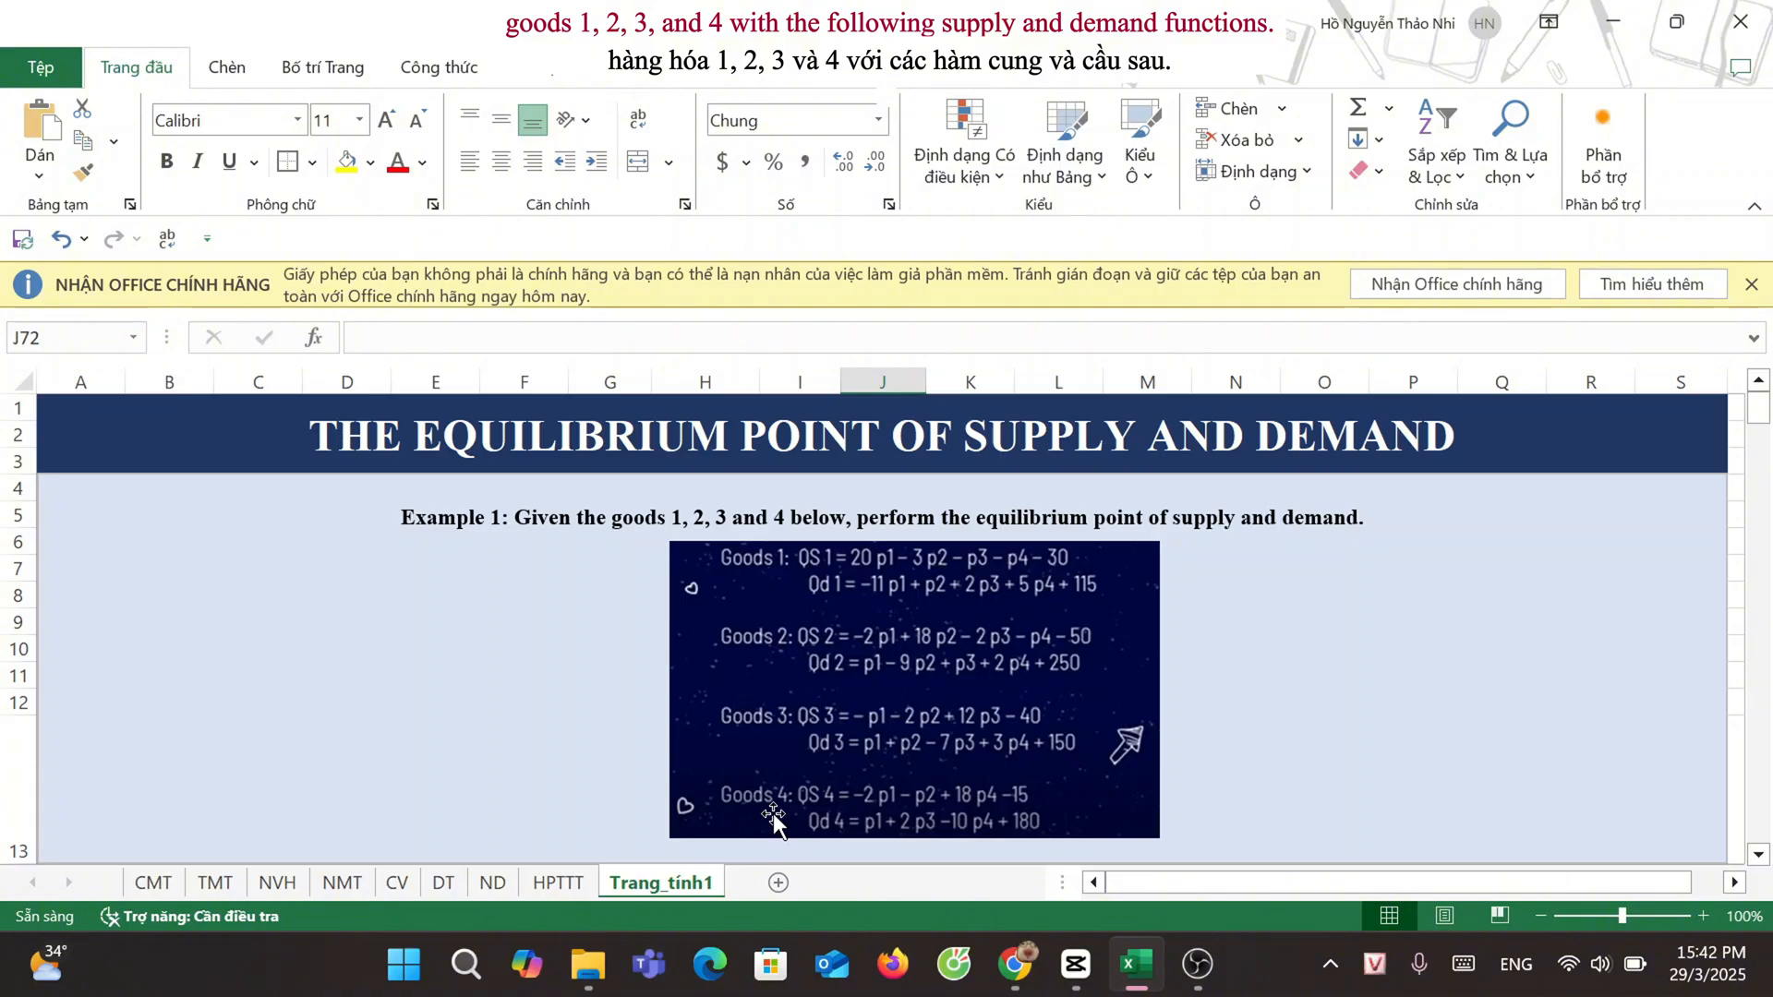
# Step: Calculate the determinant of matrix A on the Trang_tính1 sheet with the array formula =MDETERM(F49:I52) in cell H55
pyautogui.scroll(-4, 773, 813)
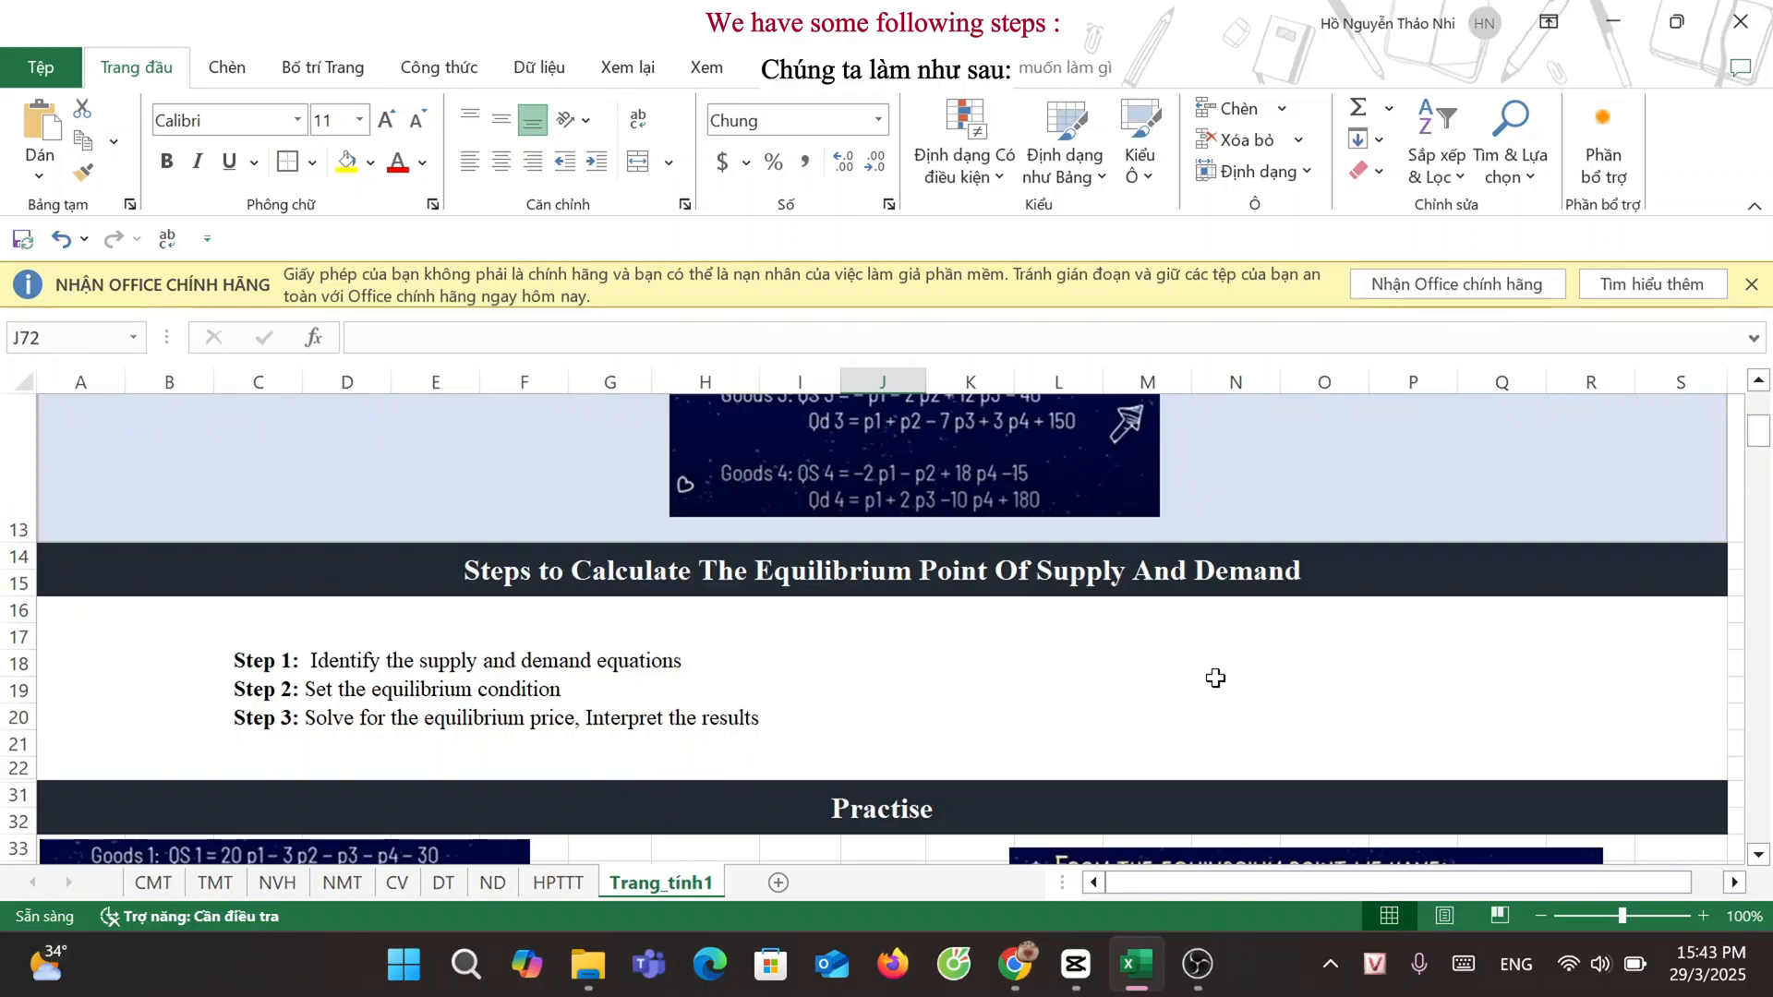
pyautogui.scroll(-4, 1216, 678)
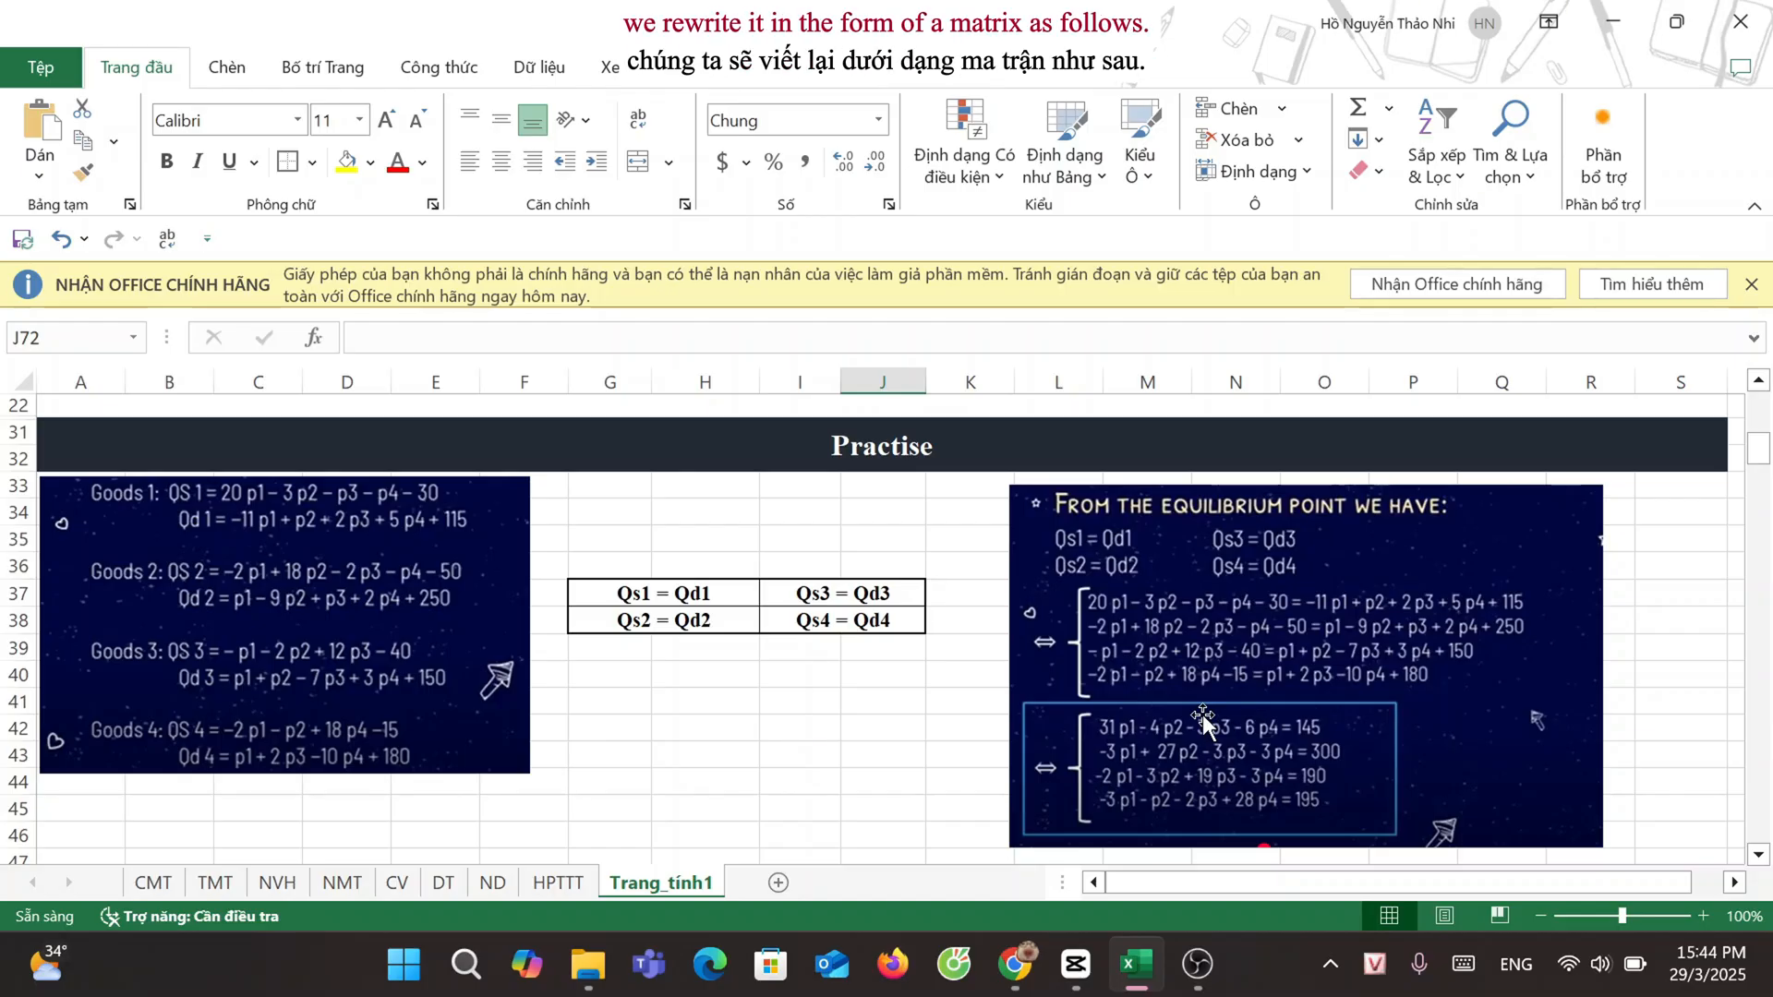
pyautogui.scroll(-3, 979, 693)
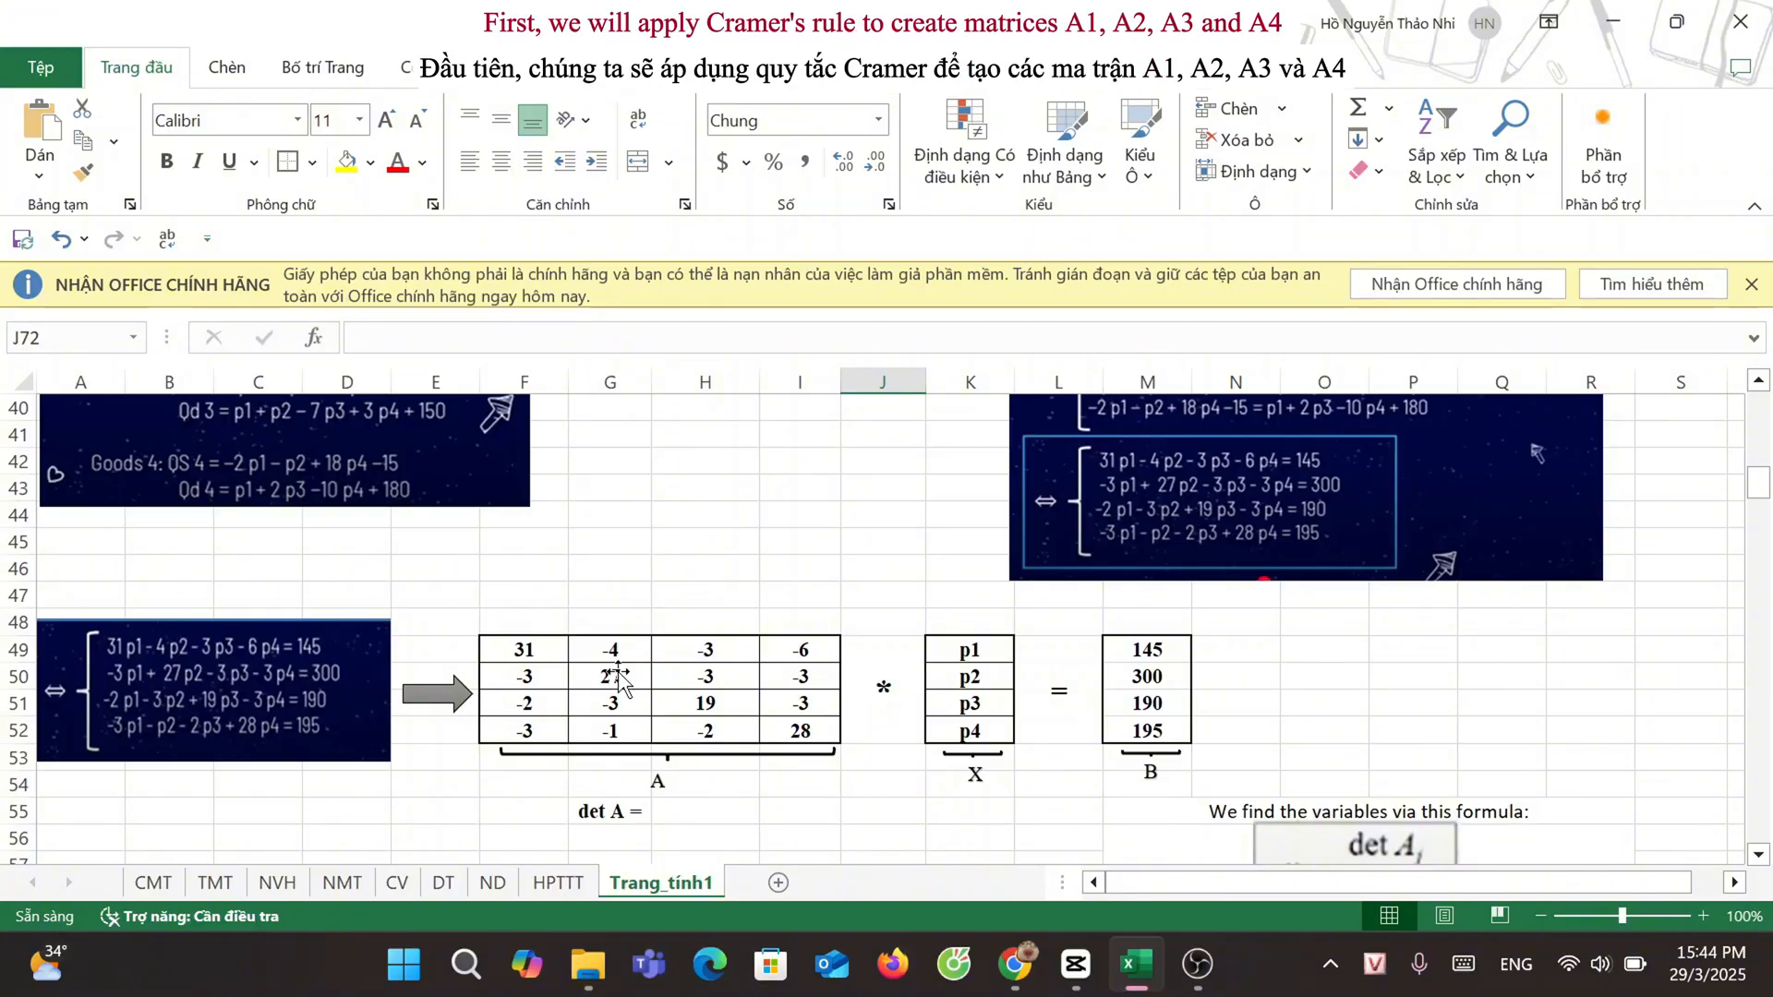
pyautogui.scroll(-5, 609, 679)
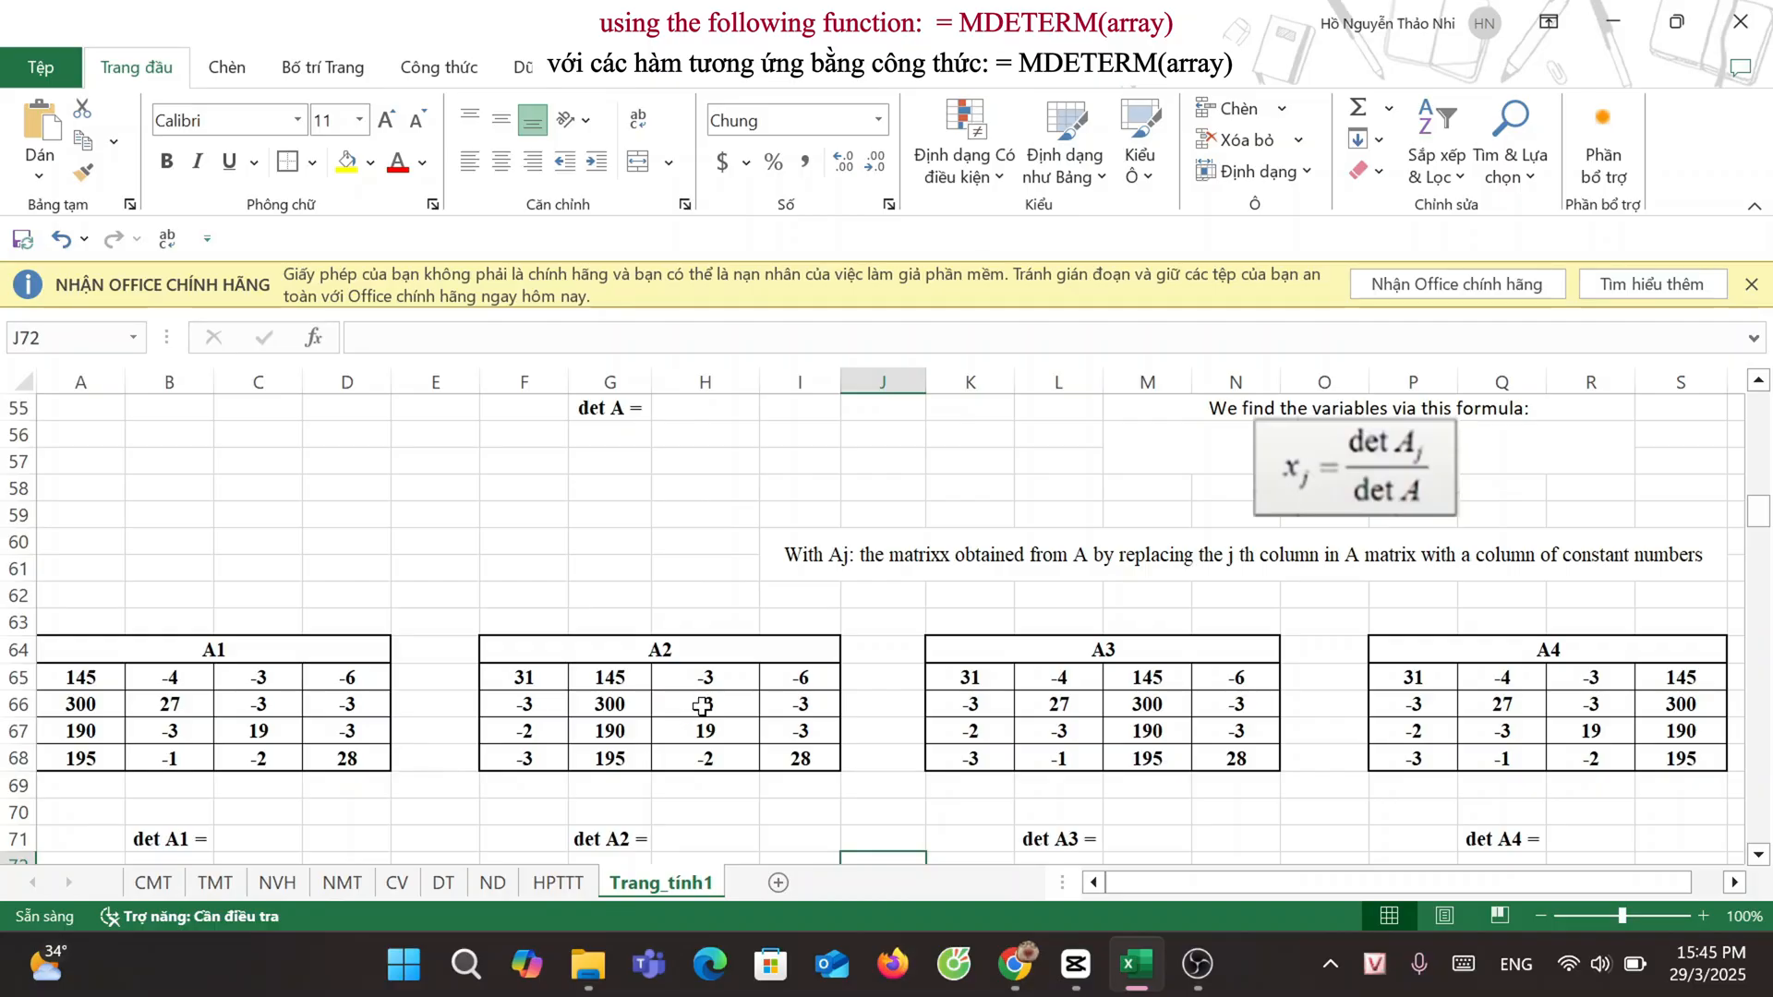
pyautogui.scroll(1, 712, 683)
pyautogui.scroll(-2, 982, 675)
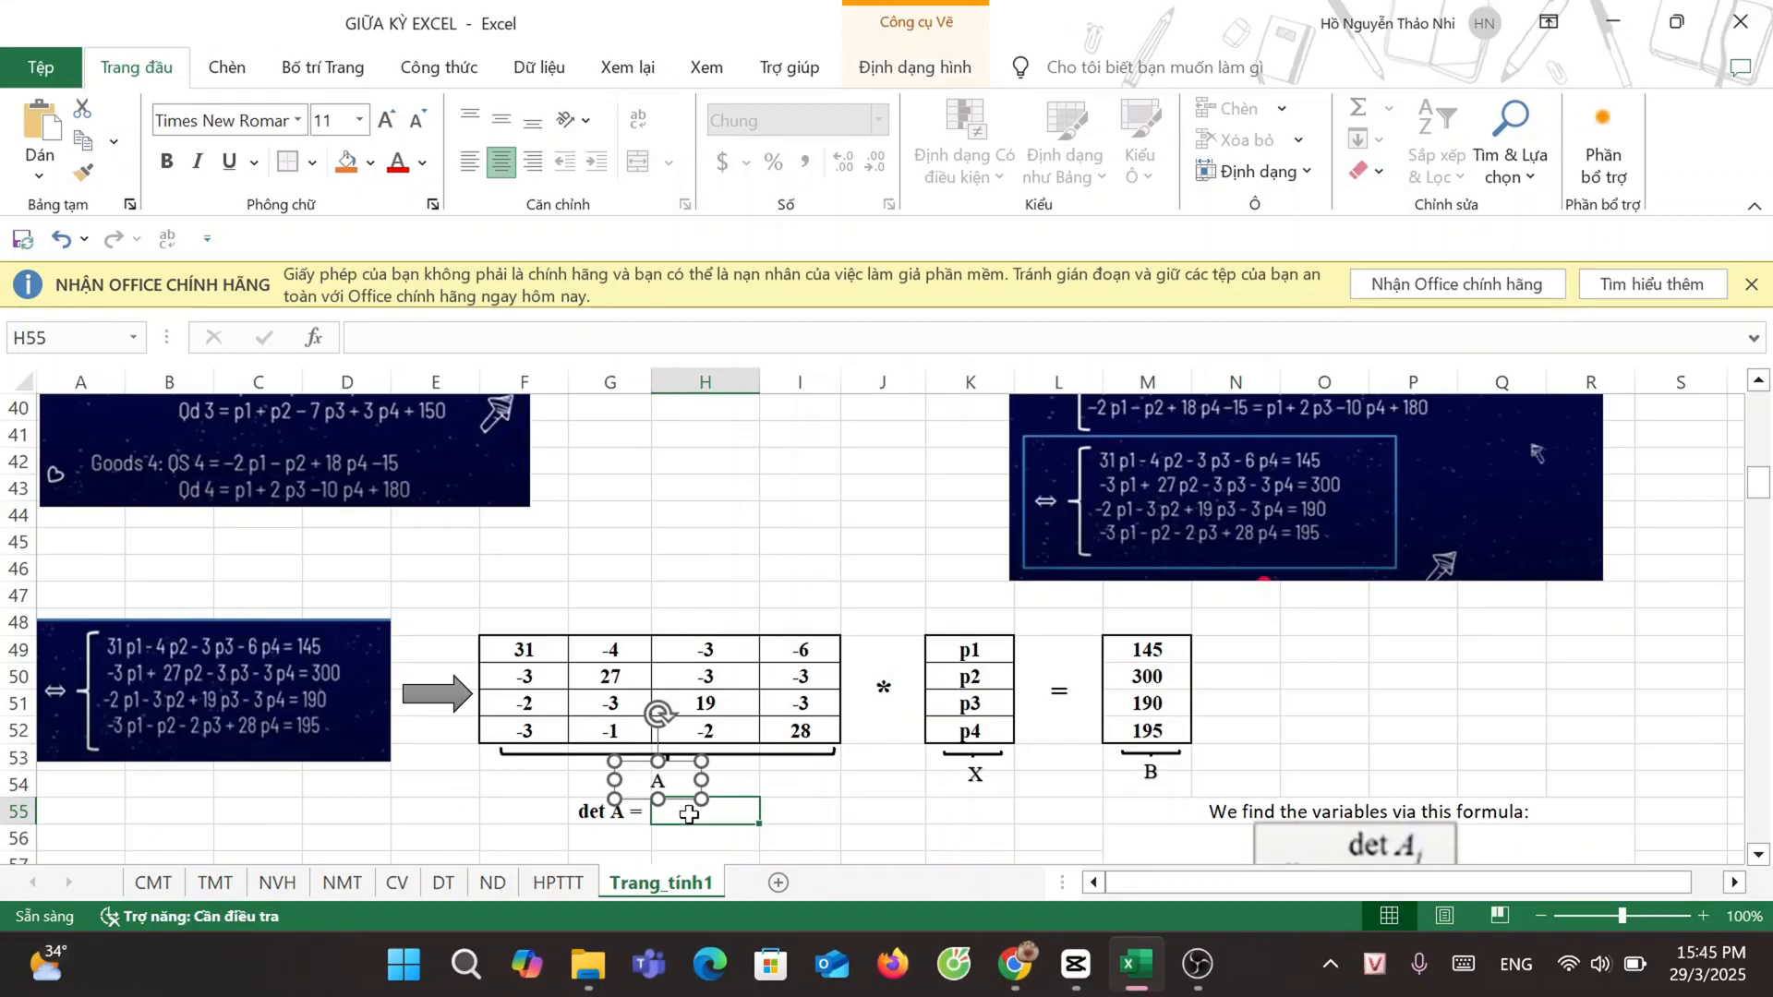
pyautogui.write('=MDE')
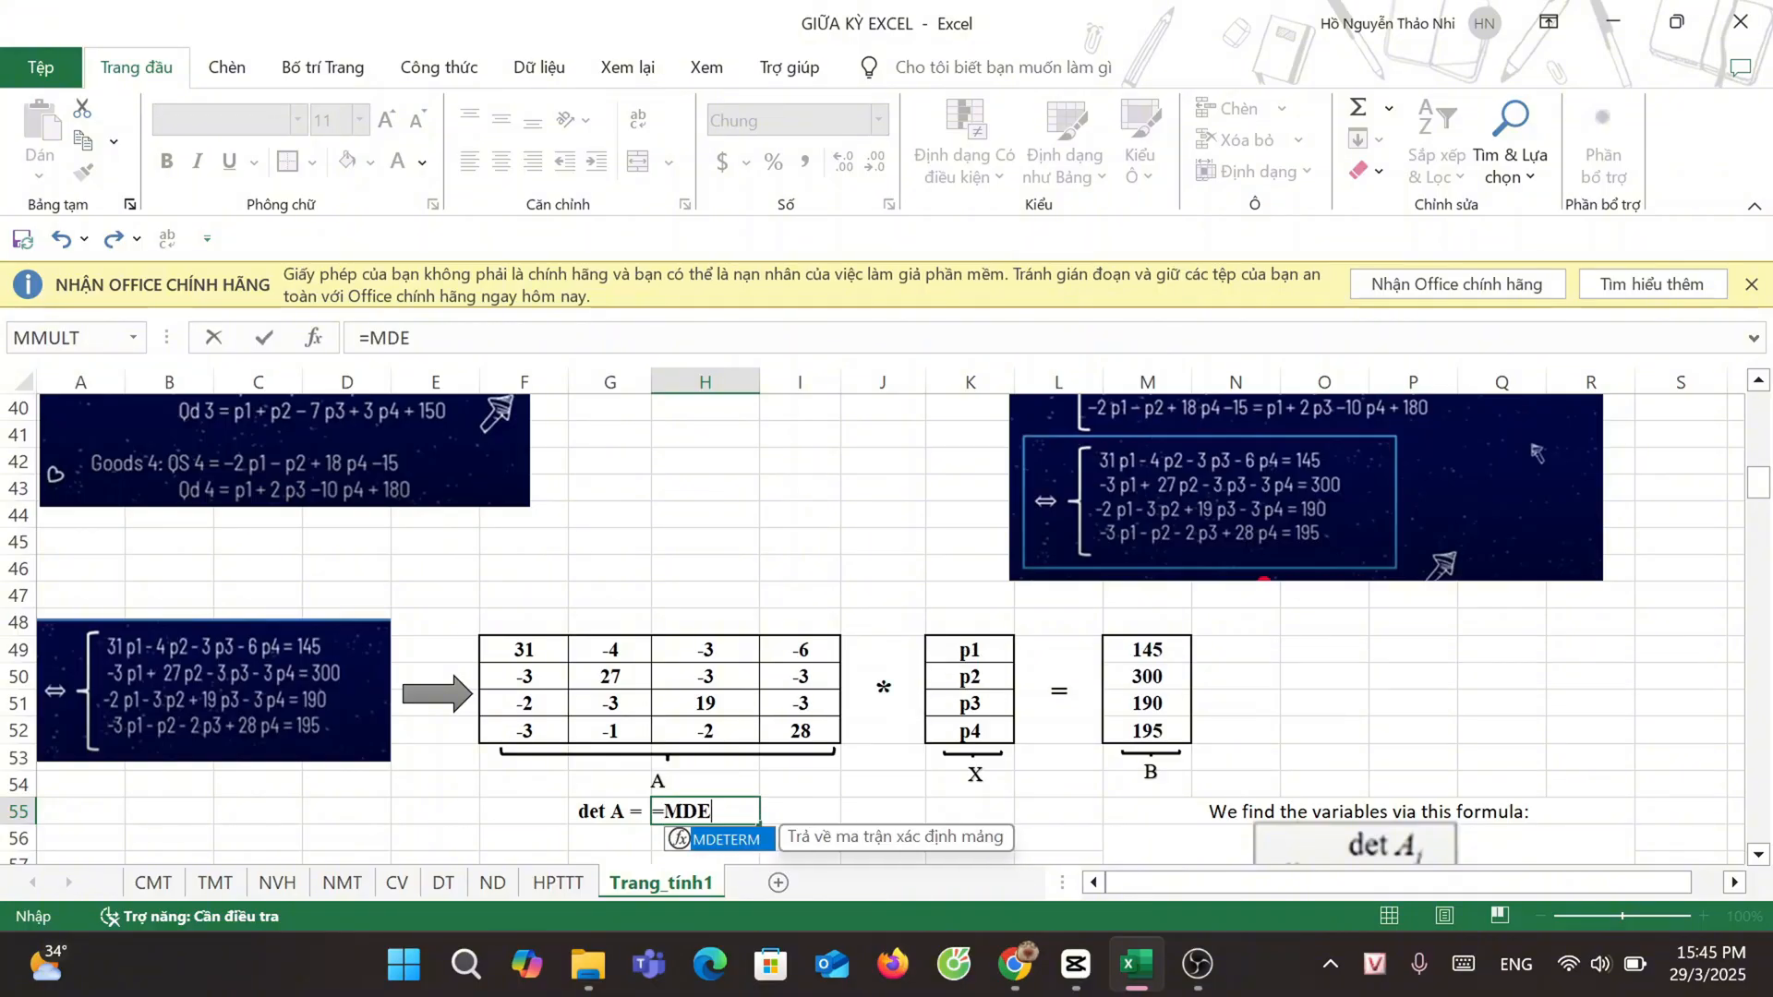
pyautogui.doubleClick(715, 840)
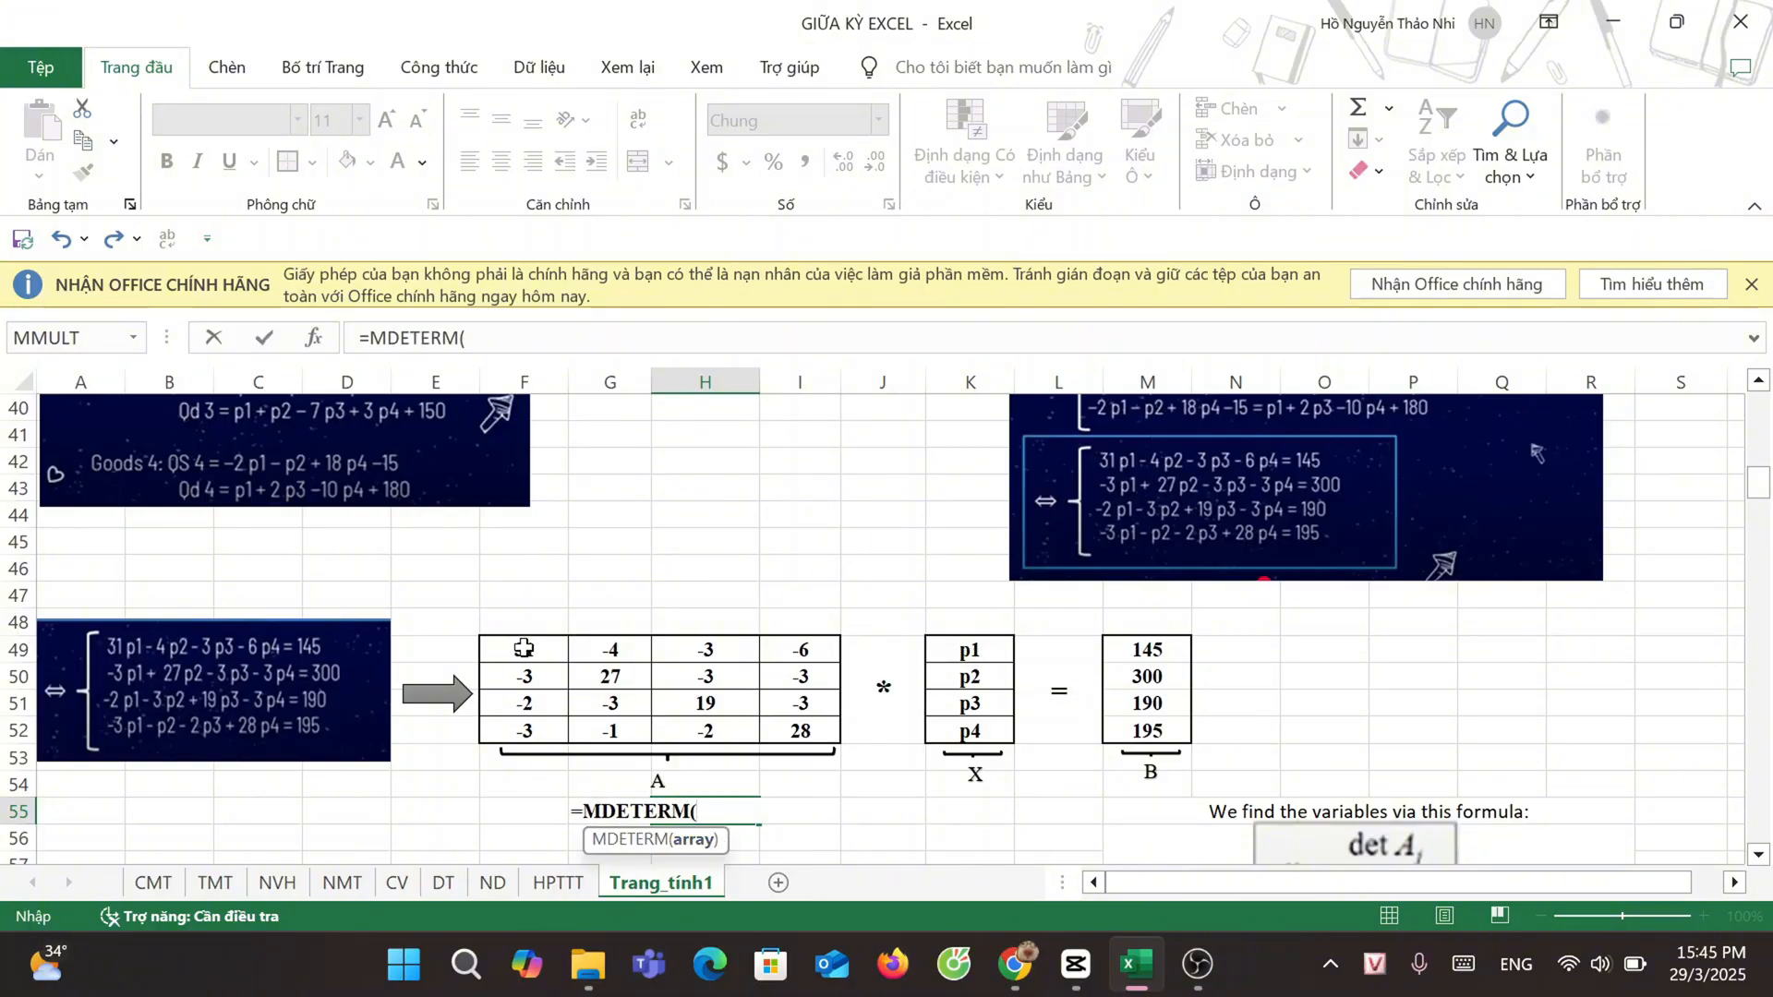
pyautogui.moveTo(524, 649); pyautogui.dragTo(800, 744)
pyautogui.write(')')
pyautogui.press('Return')
# Step: Calculate the determinant of matrix A1 with the formula =MDETERM(A65:D68) in cell C71
pyautogui.scroll(-6, 804, 762)
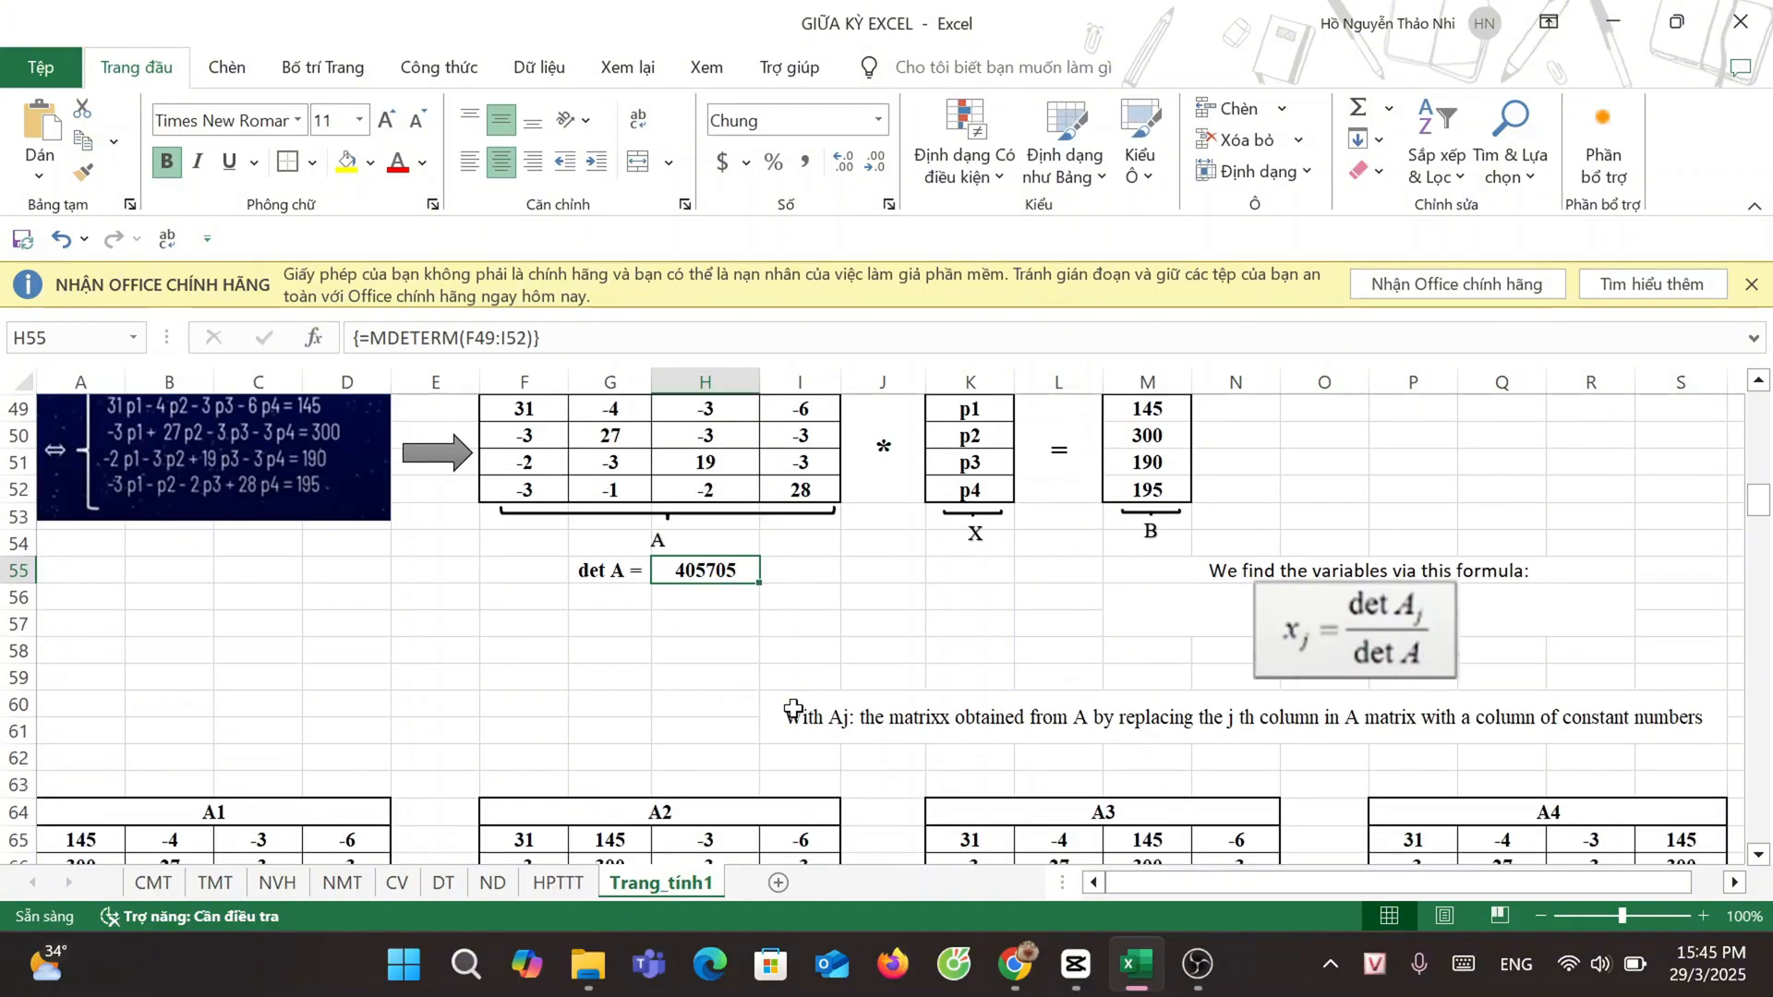
pyautogui.click(258, 758)
pyautogui.write('=MDETERM(')
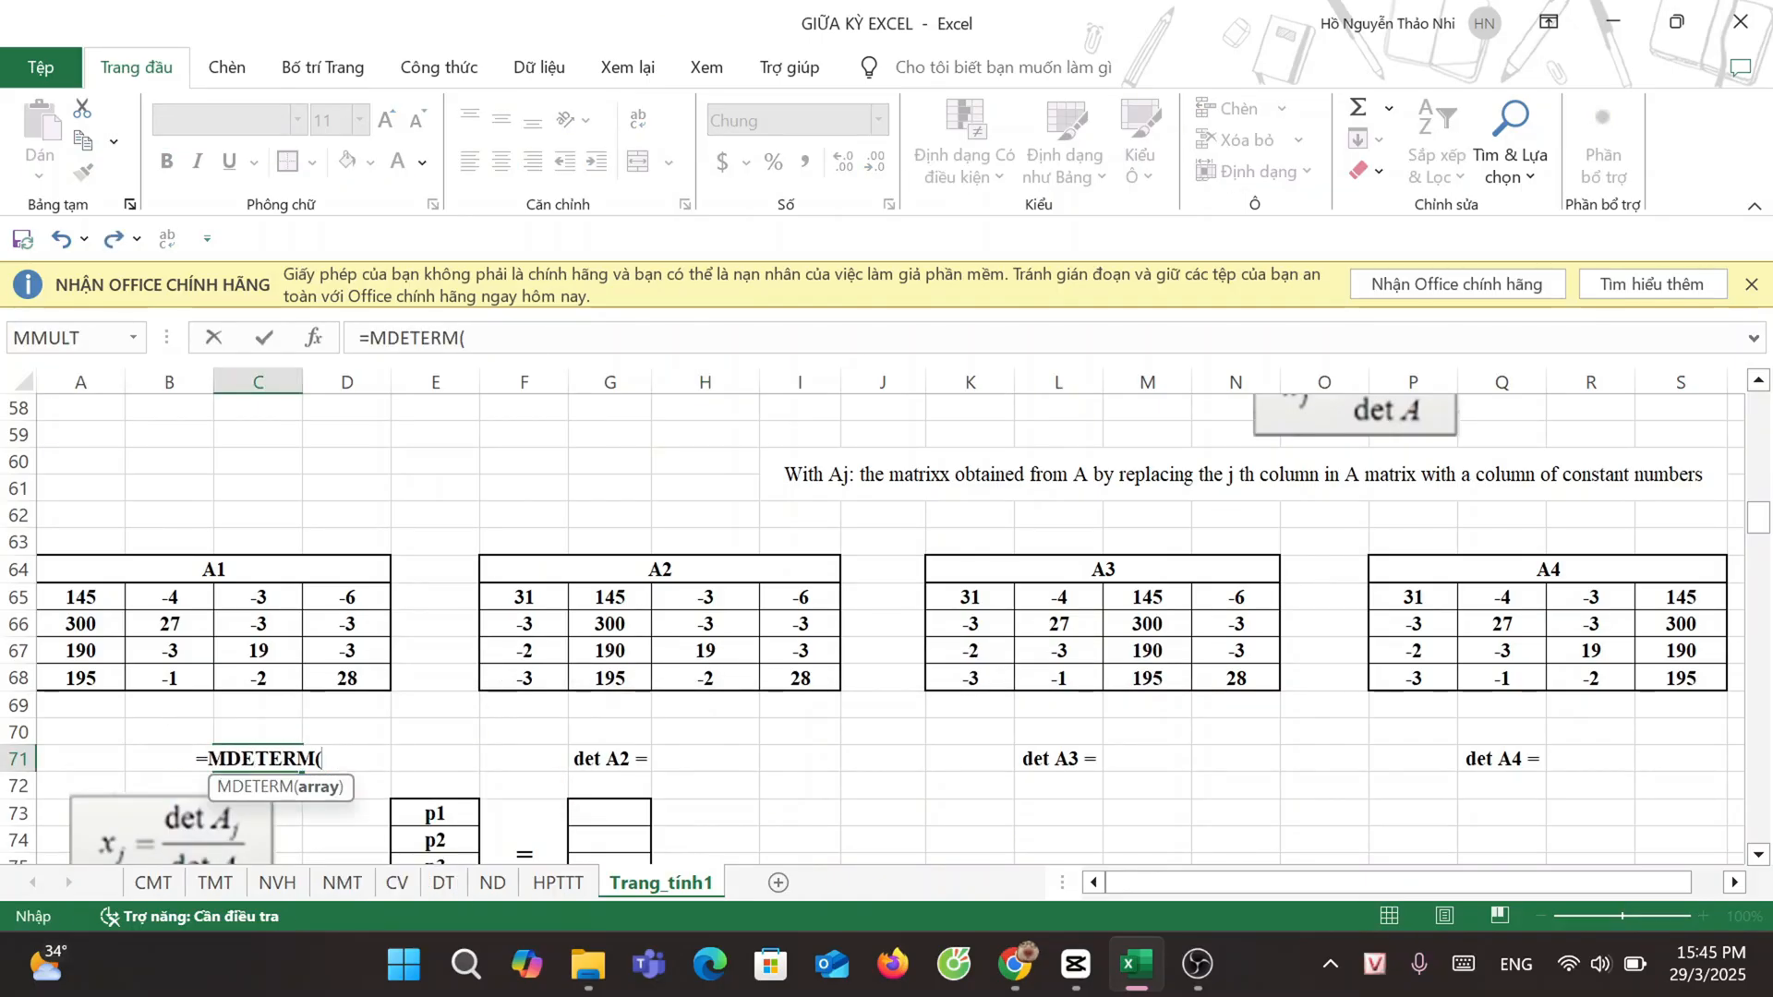
pyautogui.moveTo(80, 597); pyautogui.dragTo(355, 683)
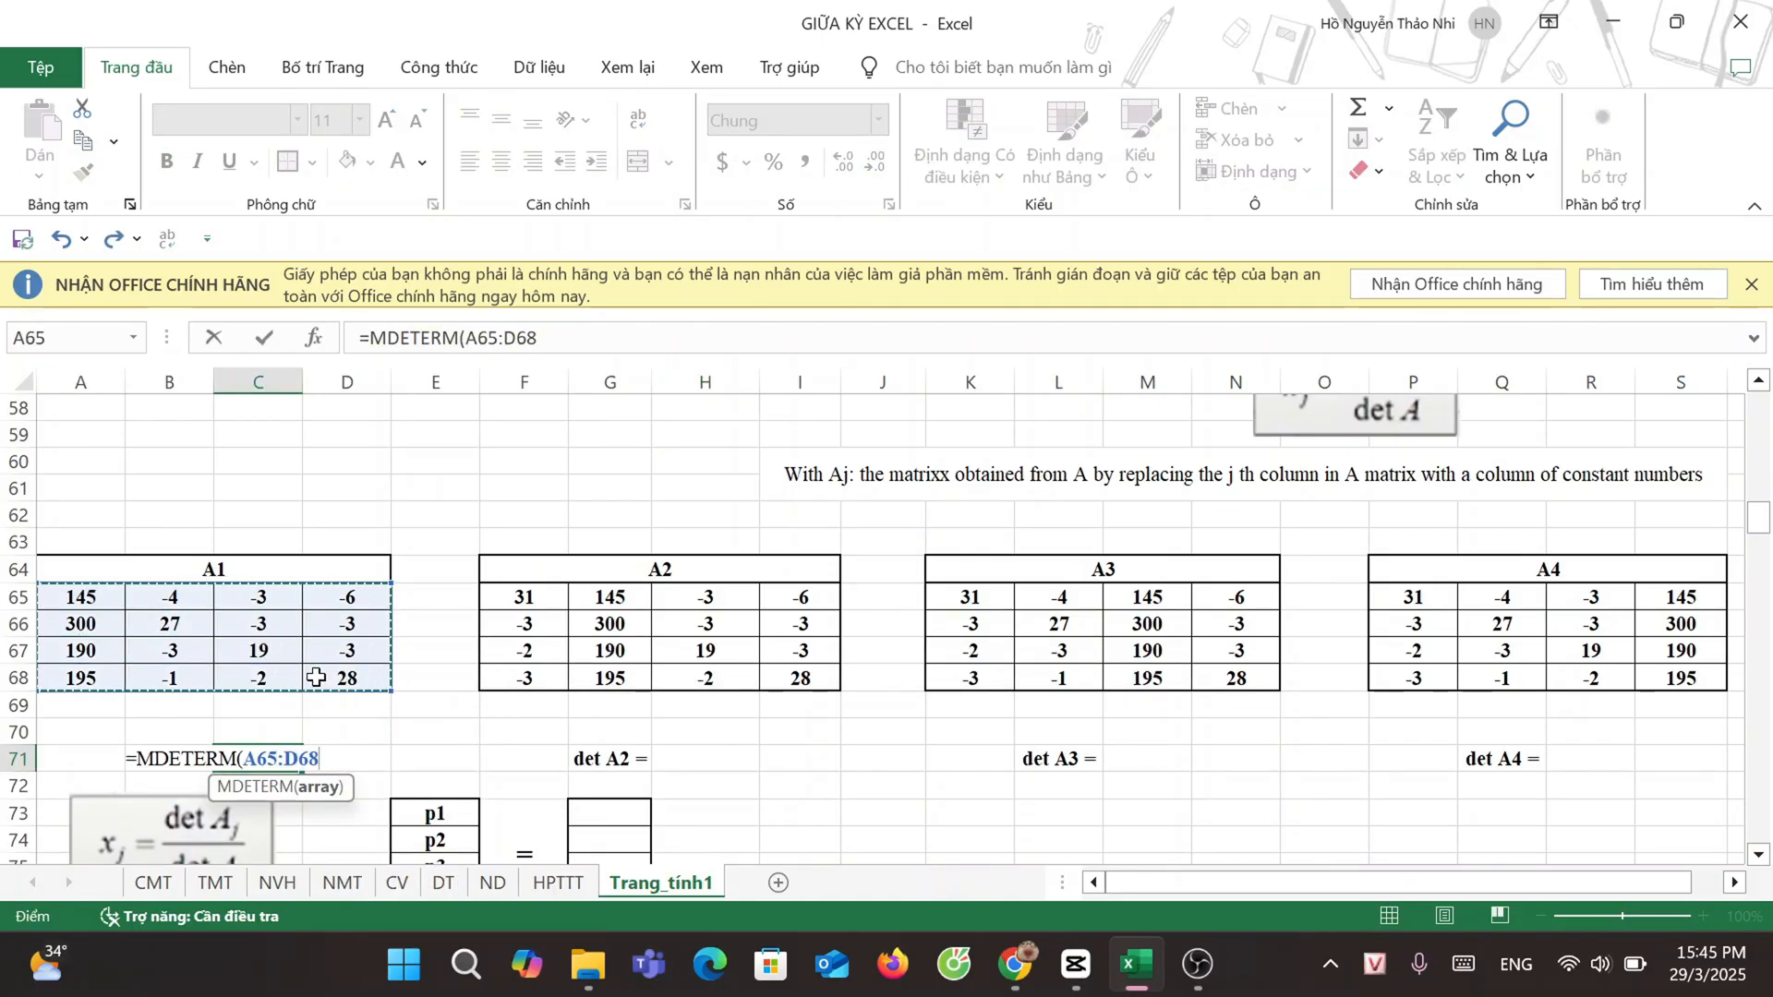
pyautogui.write(')')
pyautogui.press('Return')
# Step: Calculate the determinant of matrix A2 with the array formula =MDETERM(F65:I68) in cell H71
pyautogui.click(694, 757)
pyautogui.write('=MDETERM(')
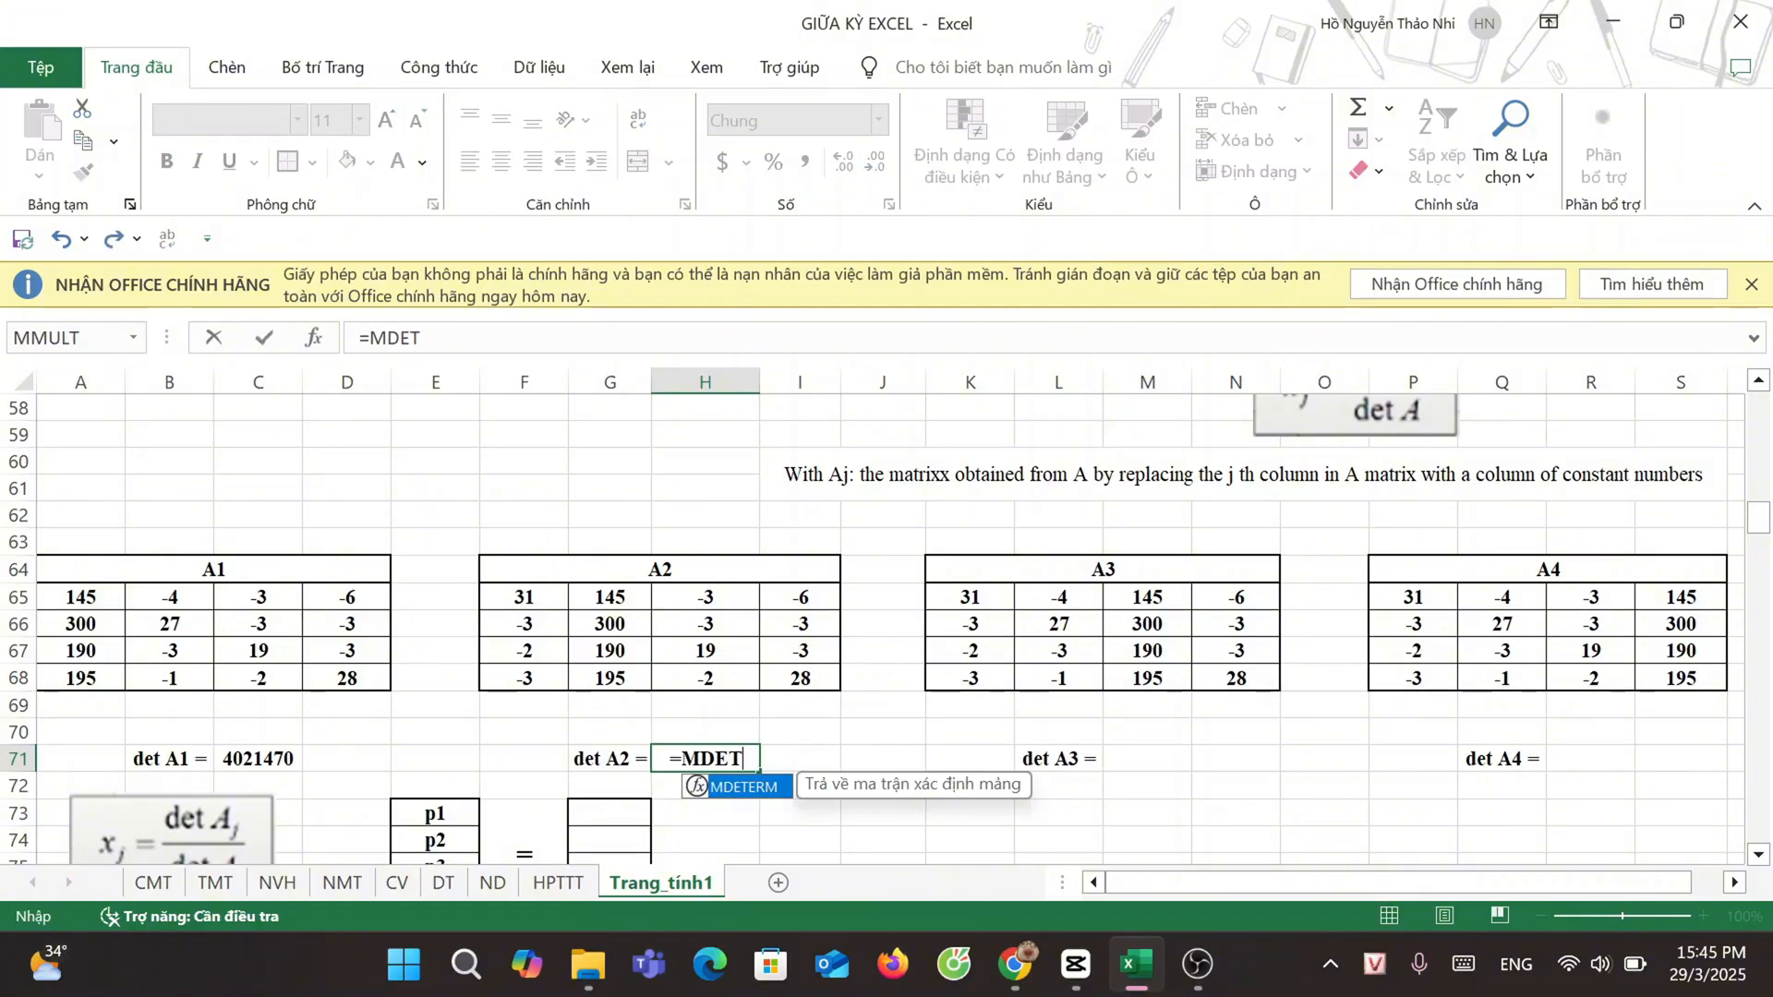
pyautogui.moveTo(523, 597); pyautogui.dragTo(778, 667)
pyautogui.write(')')
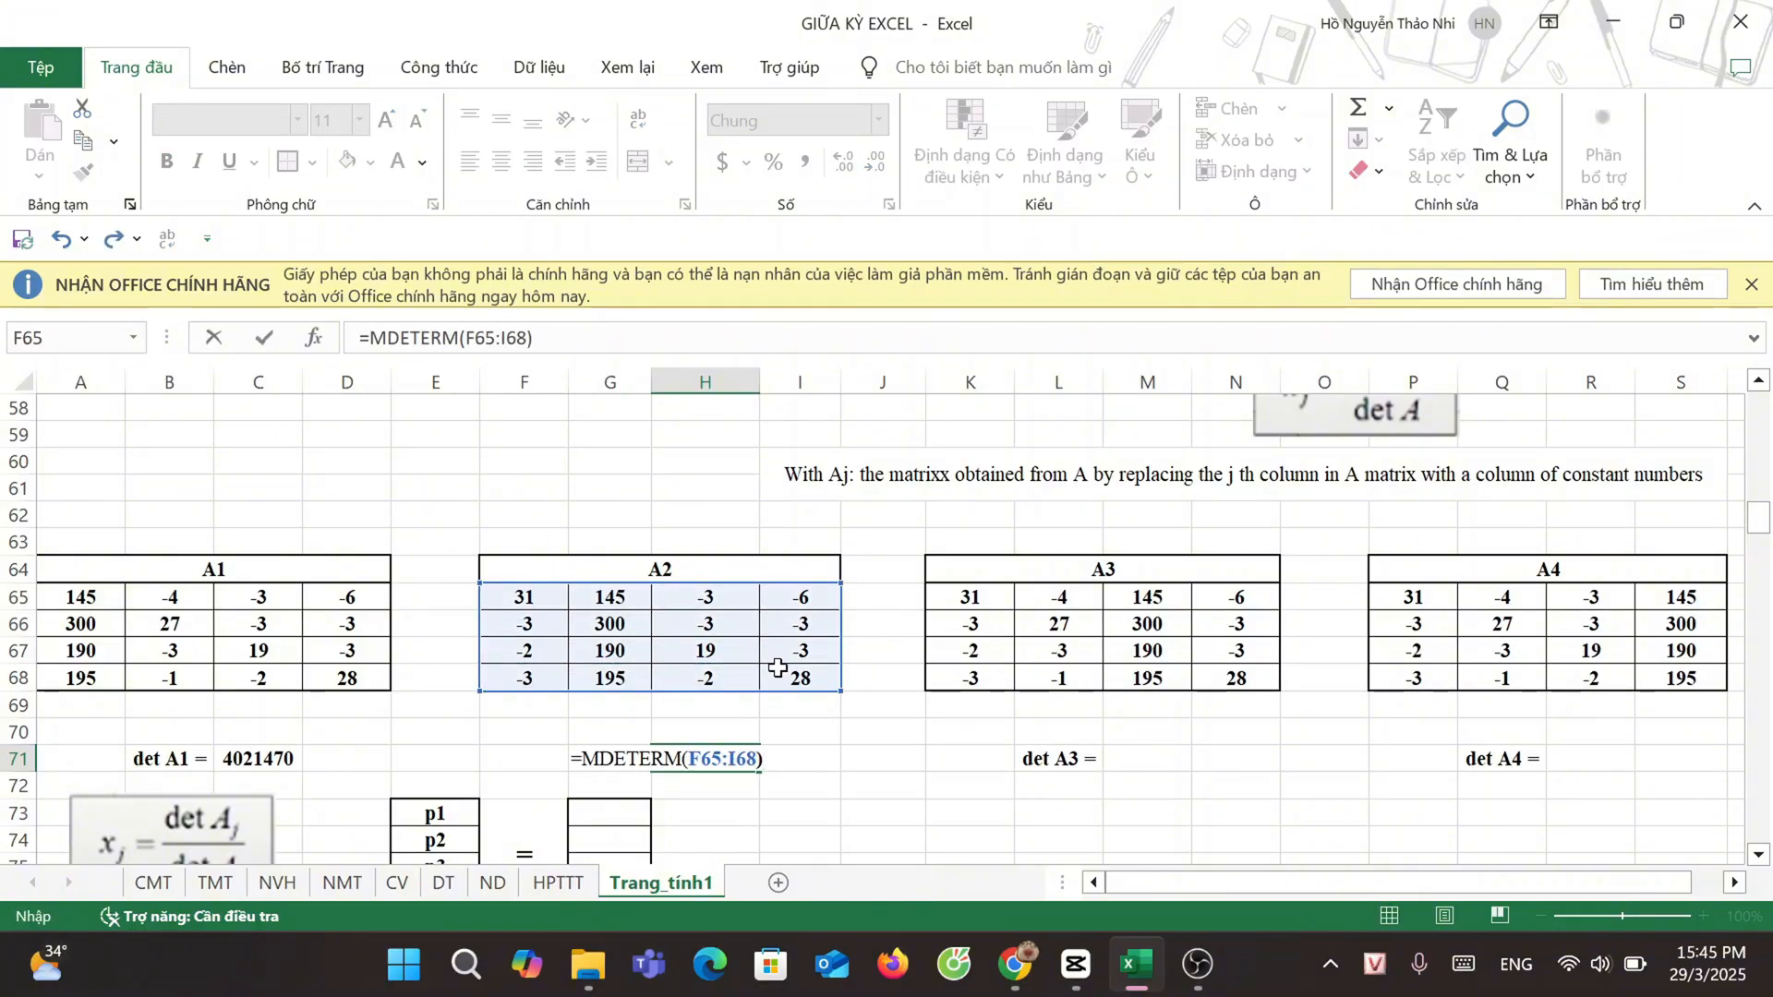
# Step: Calculate the determinant of matrix A3 with the array formula =MDETERM(K65:N68) in cell M71
pyautogui.click(1148, 758)
pyautogui.write('=MDETERM(')
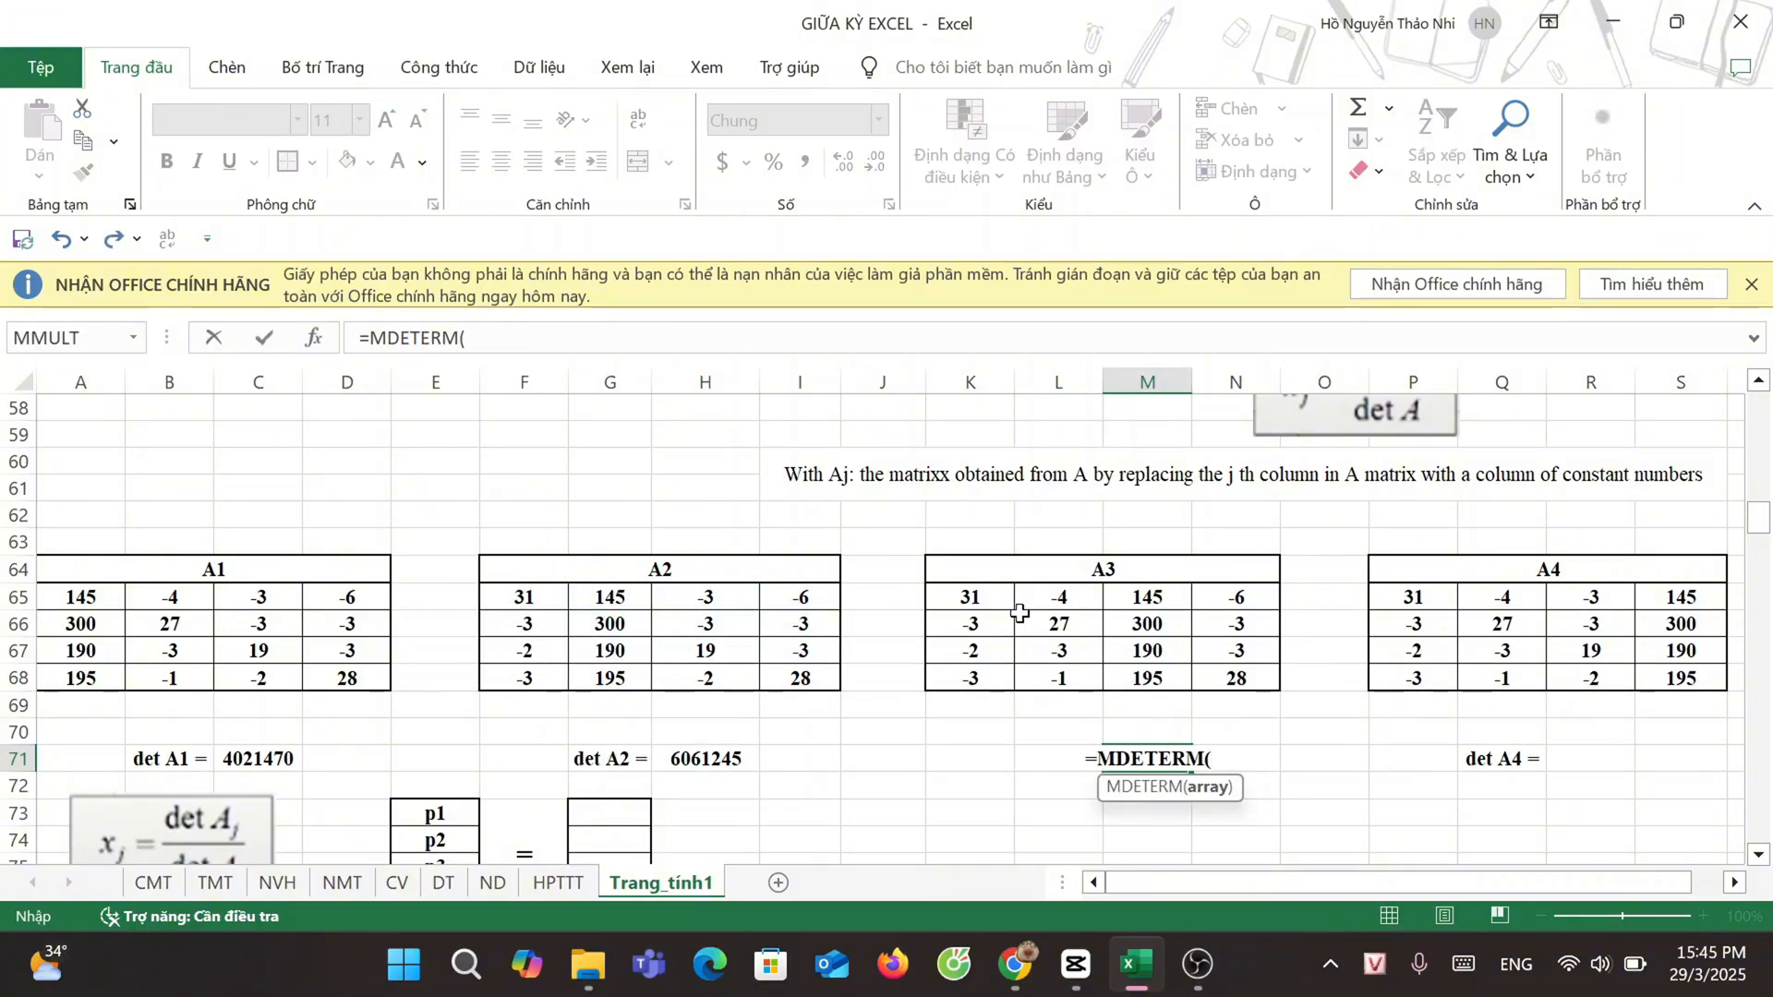
pyautogui.moveTo(974, 599); pyautogui.dragTo(1242, 683)
pyautogui.hotkey('ctrl', 'shift', 'Return')
# Step: Calculate the determinant of matrix A4 with the array formula =MDETERM(P65:S68) in cell R71
pyautogui.click(1563, 760)
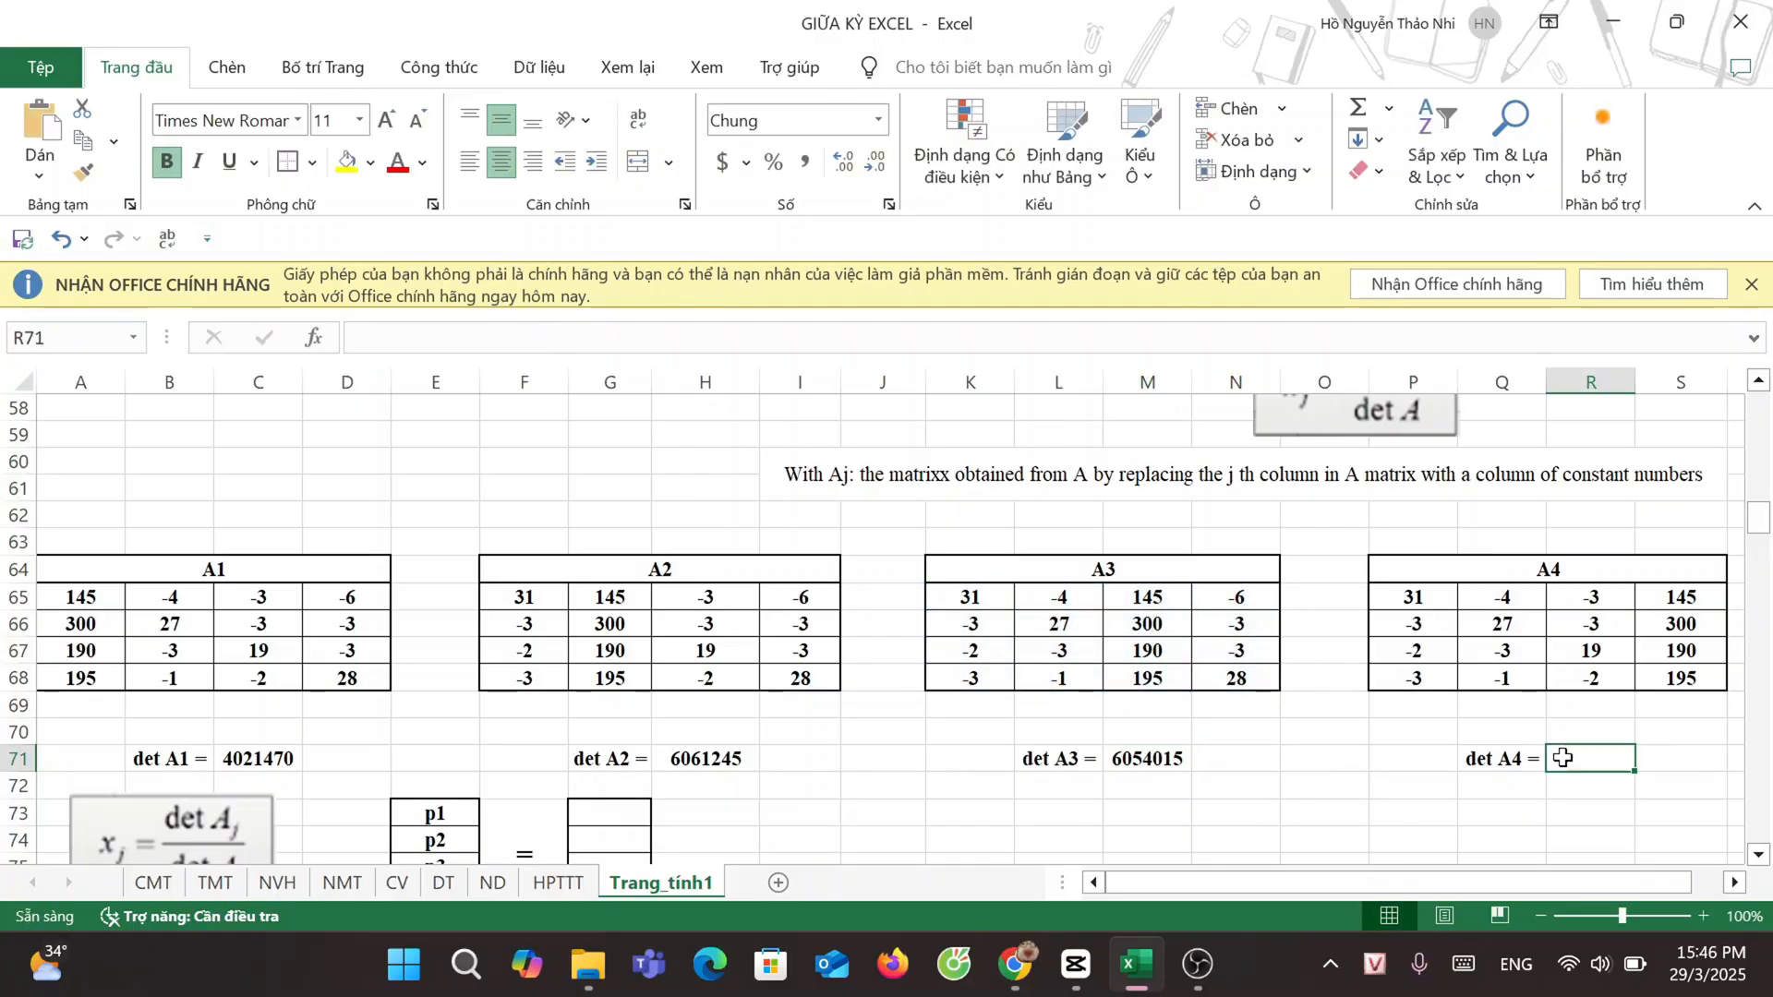
pyautogui.write('=MDETERM(')
pyautogui.moveTo(1413, 598); pyautogui.dragTo(1659, 681)
pyautogui.write(')')
pyautogui.hotkey('ctrl', 'shift', 'Return')
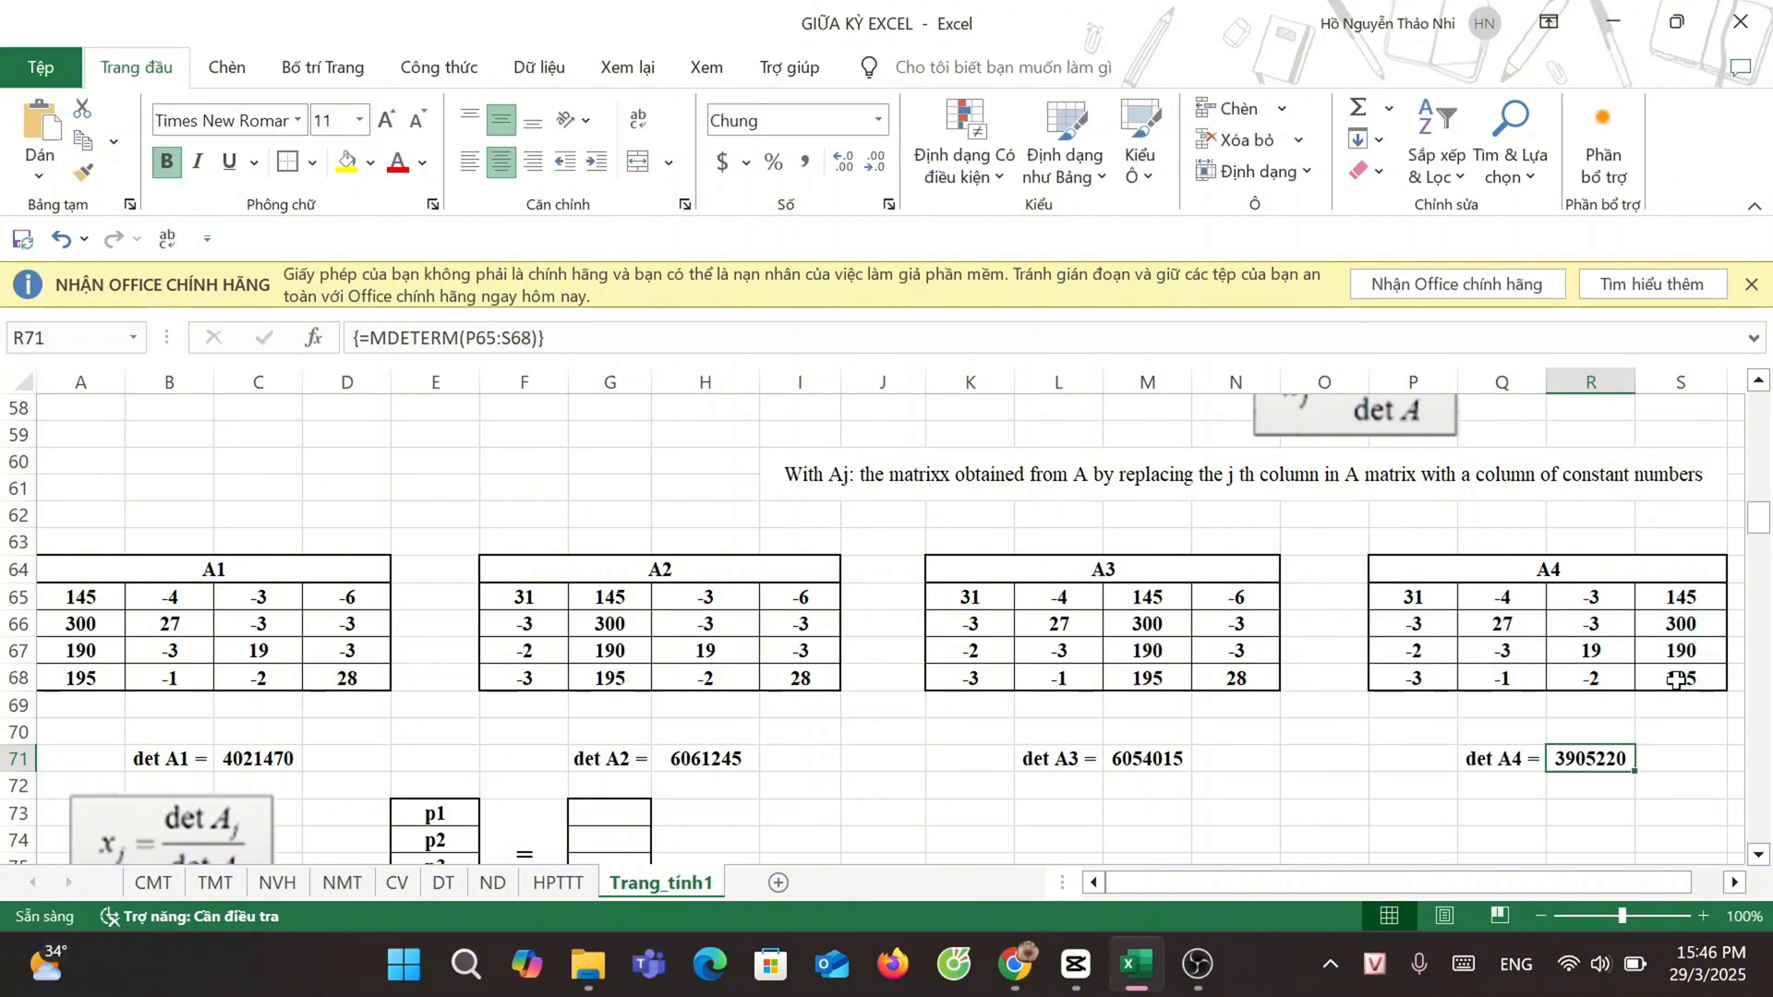
# Step: Calculate price p1 in cell G73 by dividing det A1 by det A with the formula =C71/H55
pyautogui.scroll(3, 1397, 782)
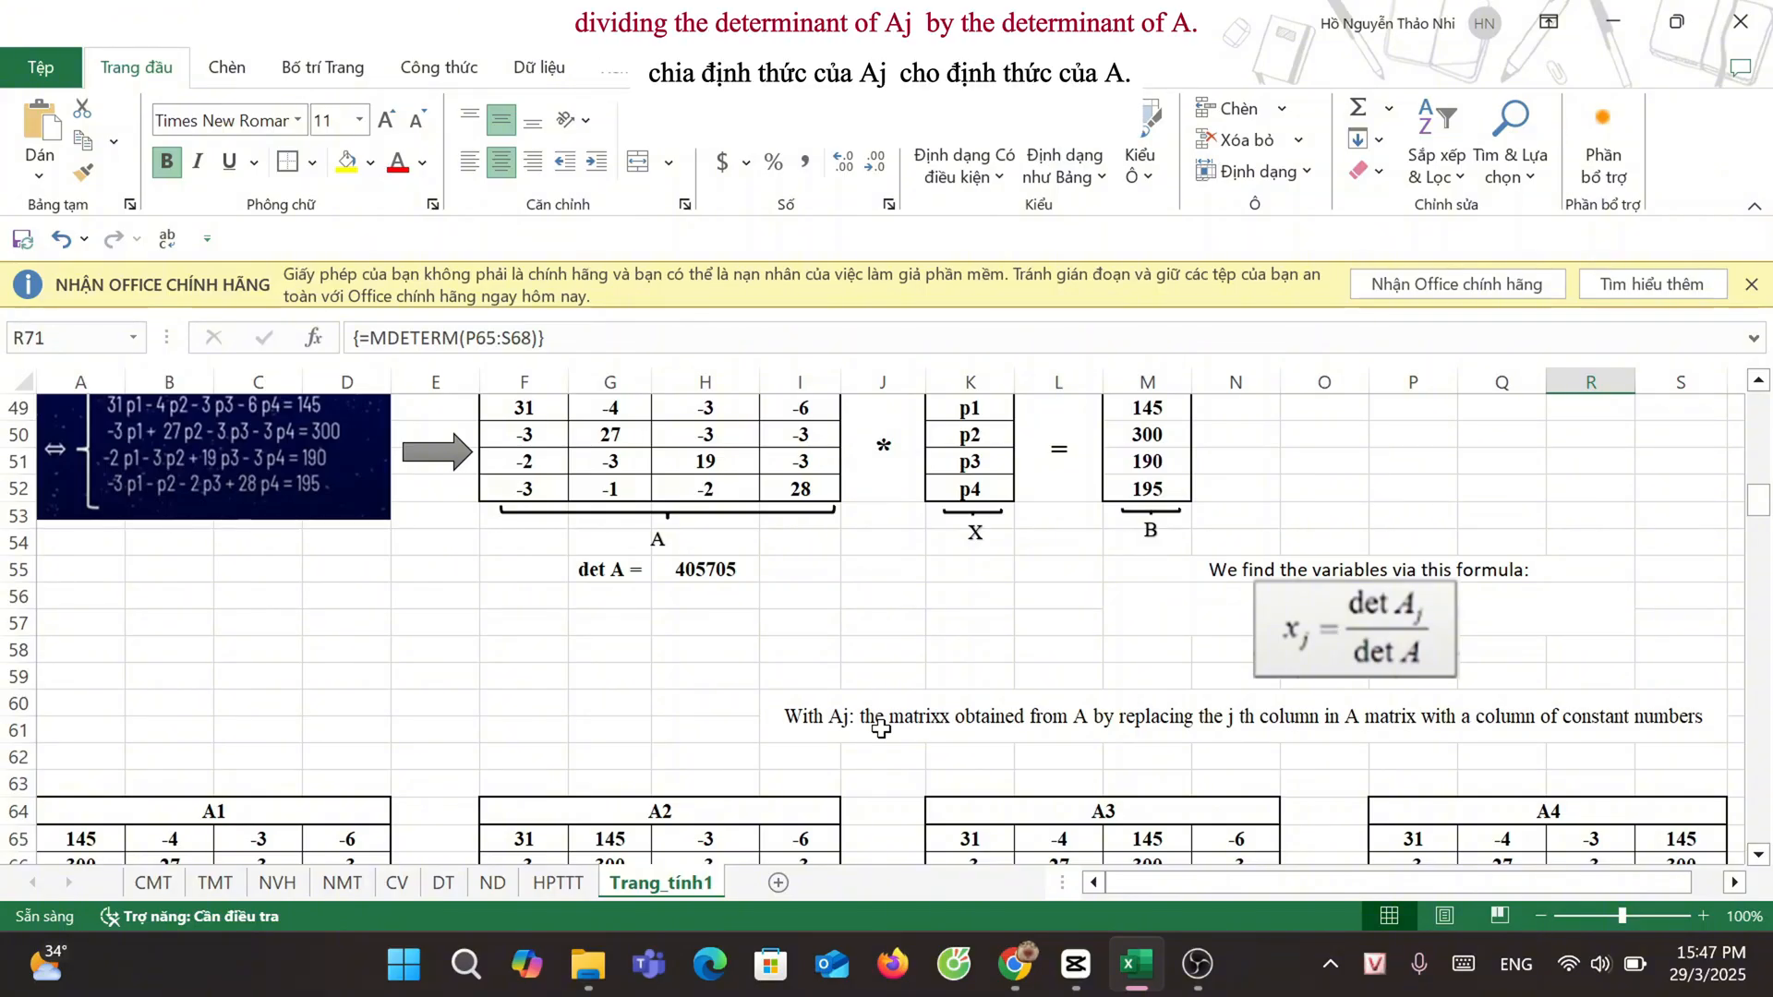
pyautogui.scroll(-4, 801, 702)
pyautogui.click(607, 739)
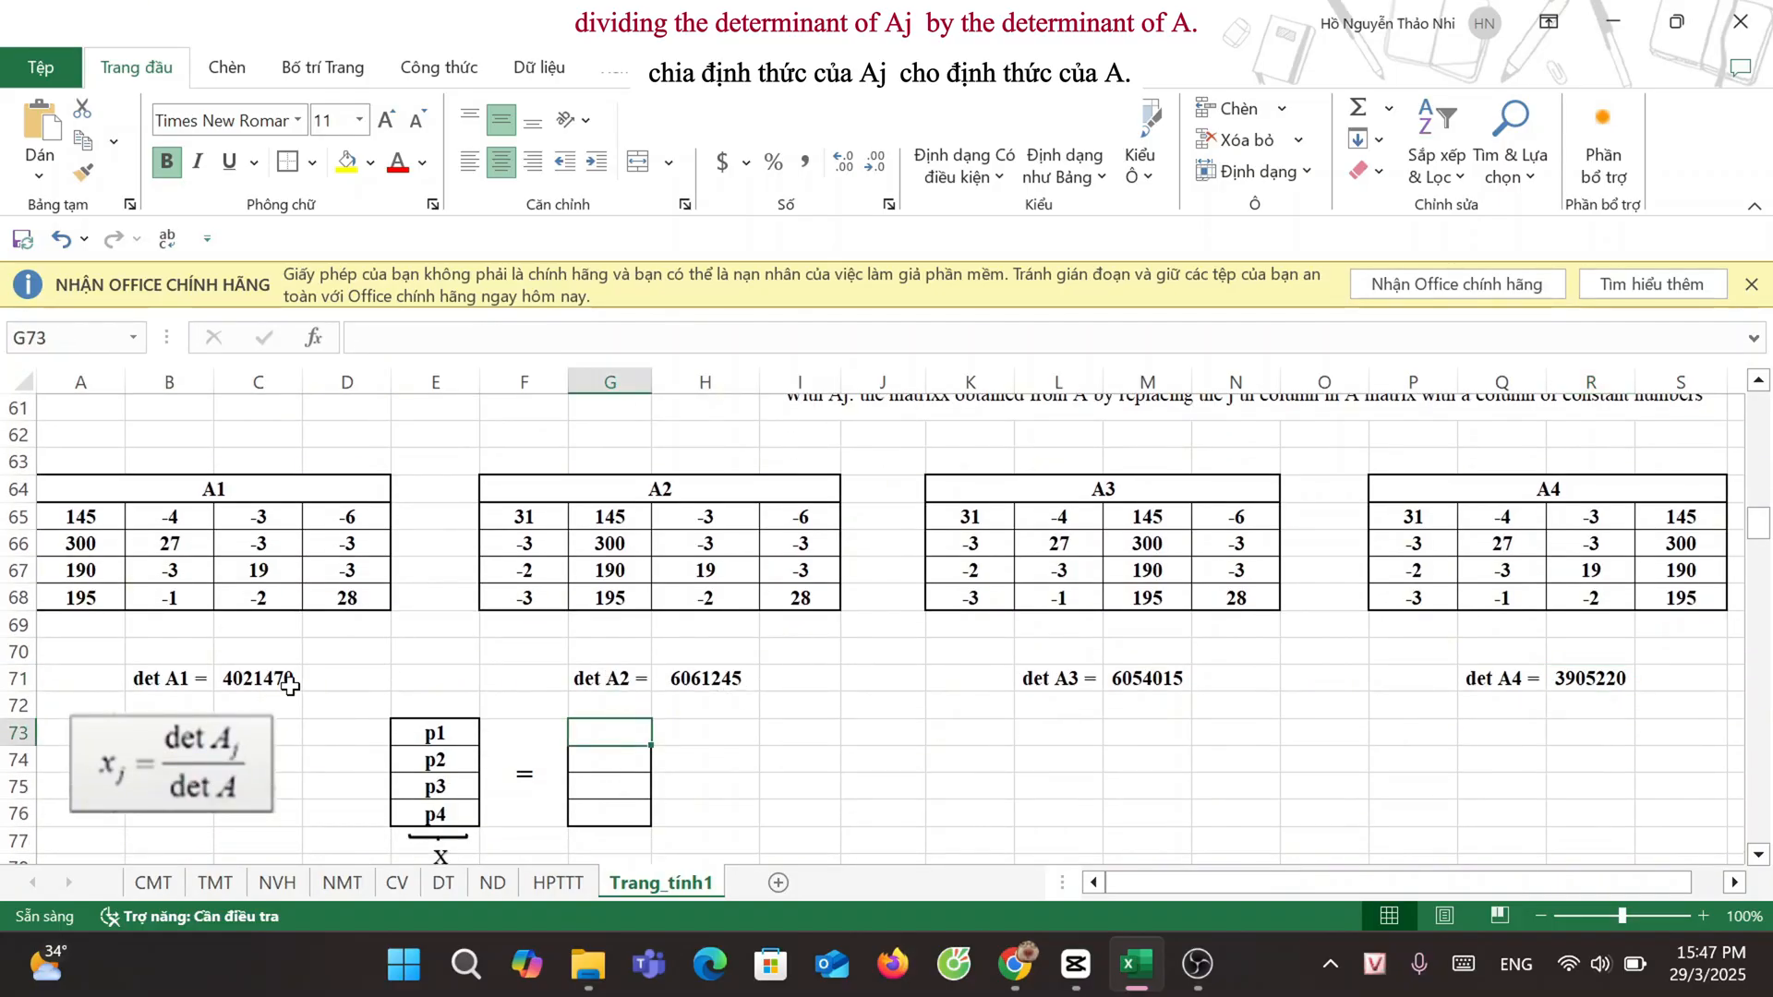
pyautogui.write('=')
pyautogui.click(231, 682)
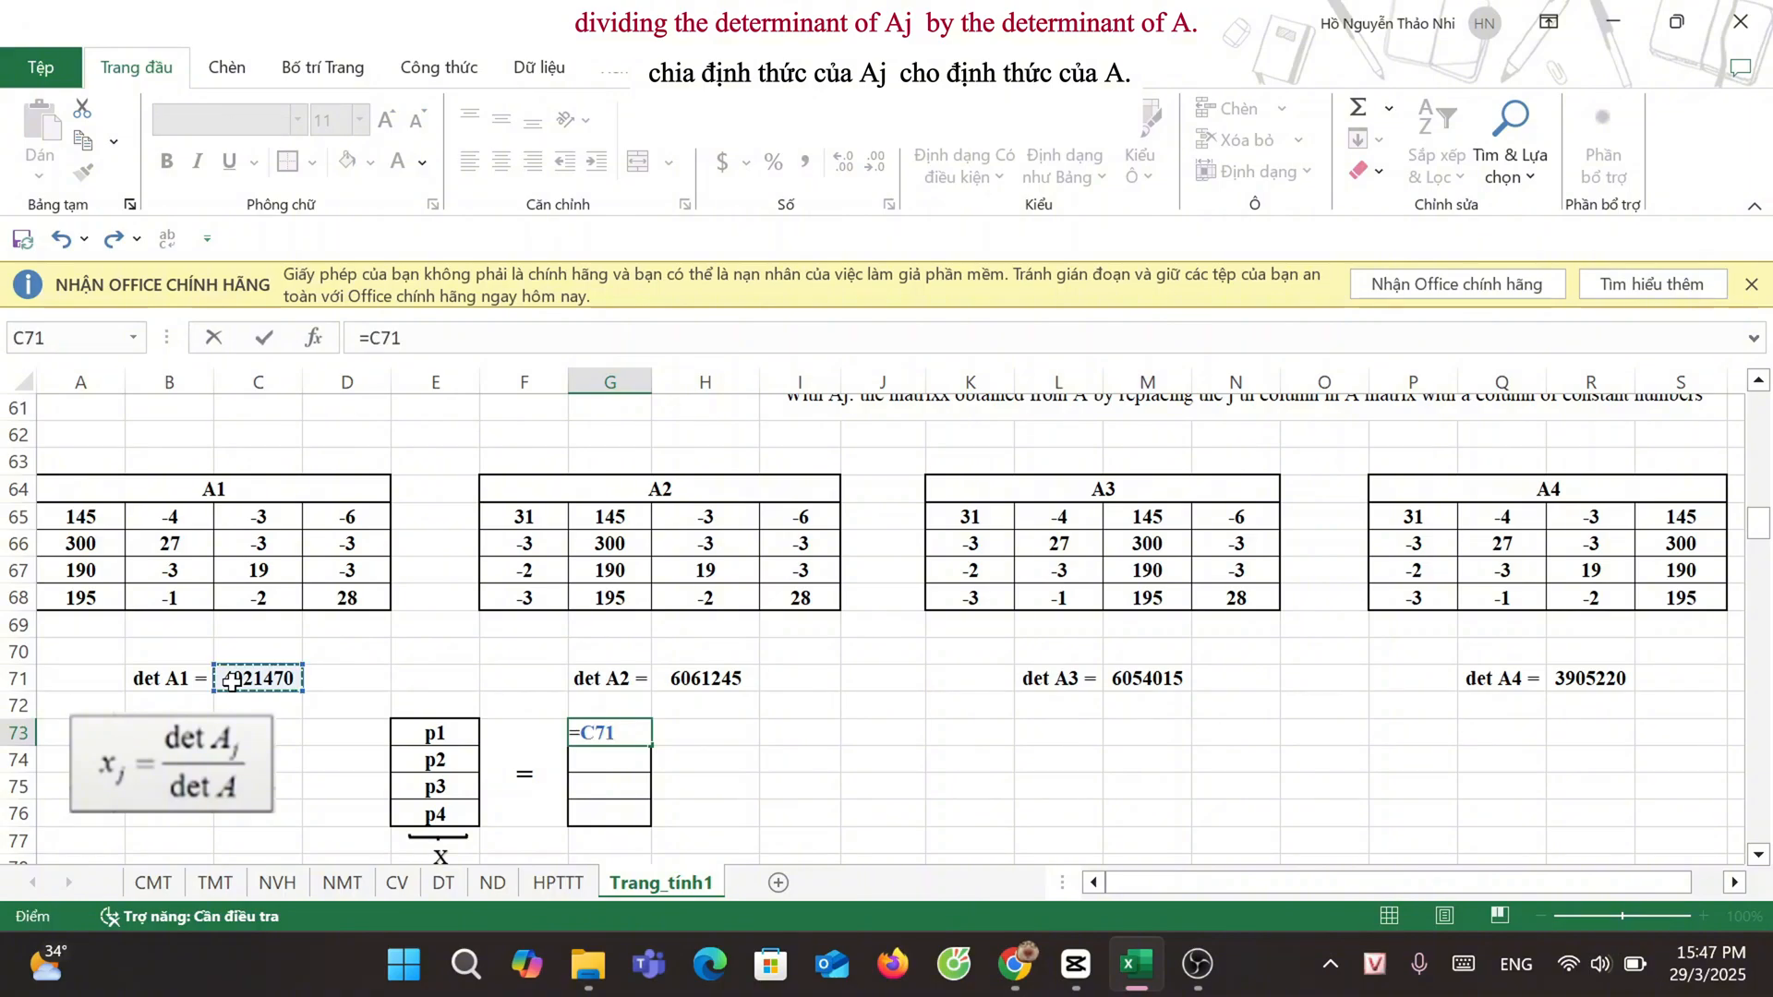
pyautogui.write('/')
pyautogui.scroll(4, 792, 620)
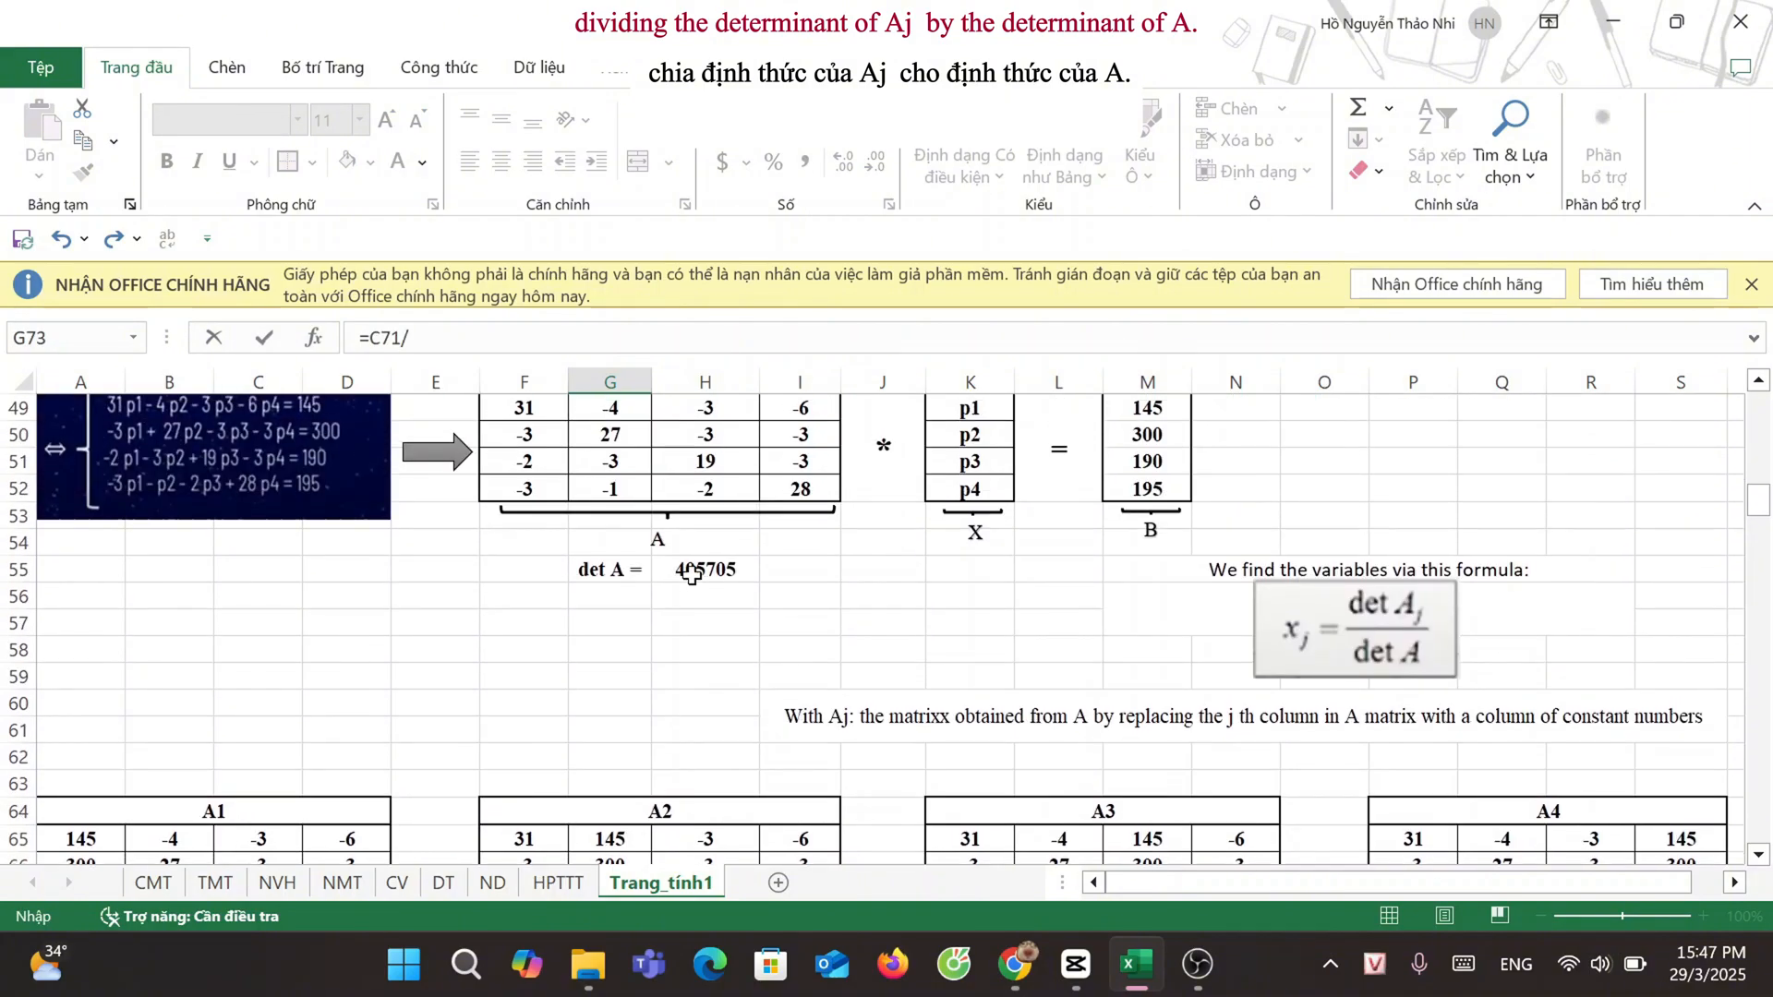
pyautogui.click(693, 568)
pyautogui.scroll(-4, 686, 691)
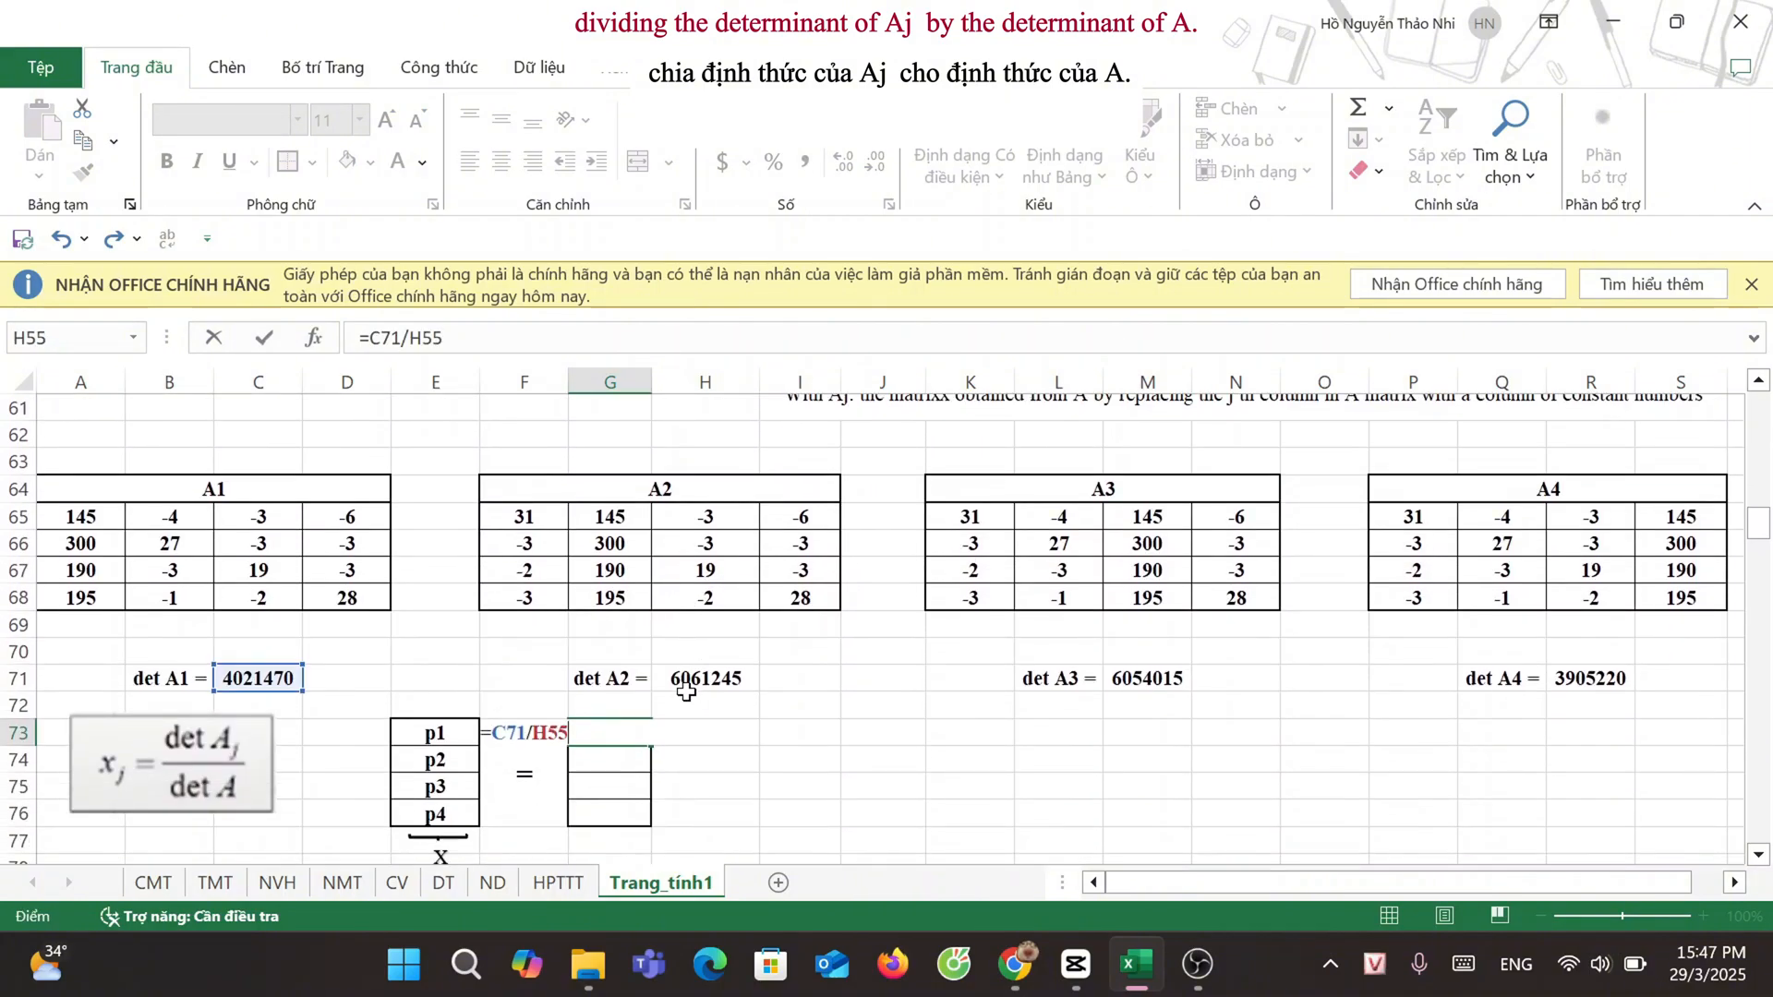
pyautogui.press('Return')
pyautogui.click(716, 677)
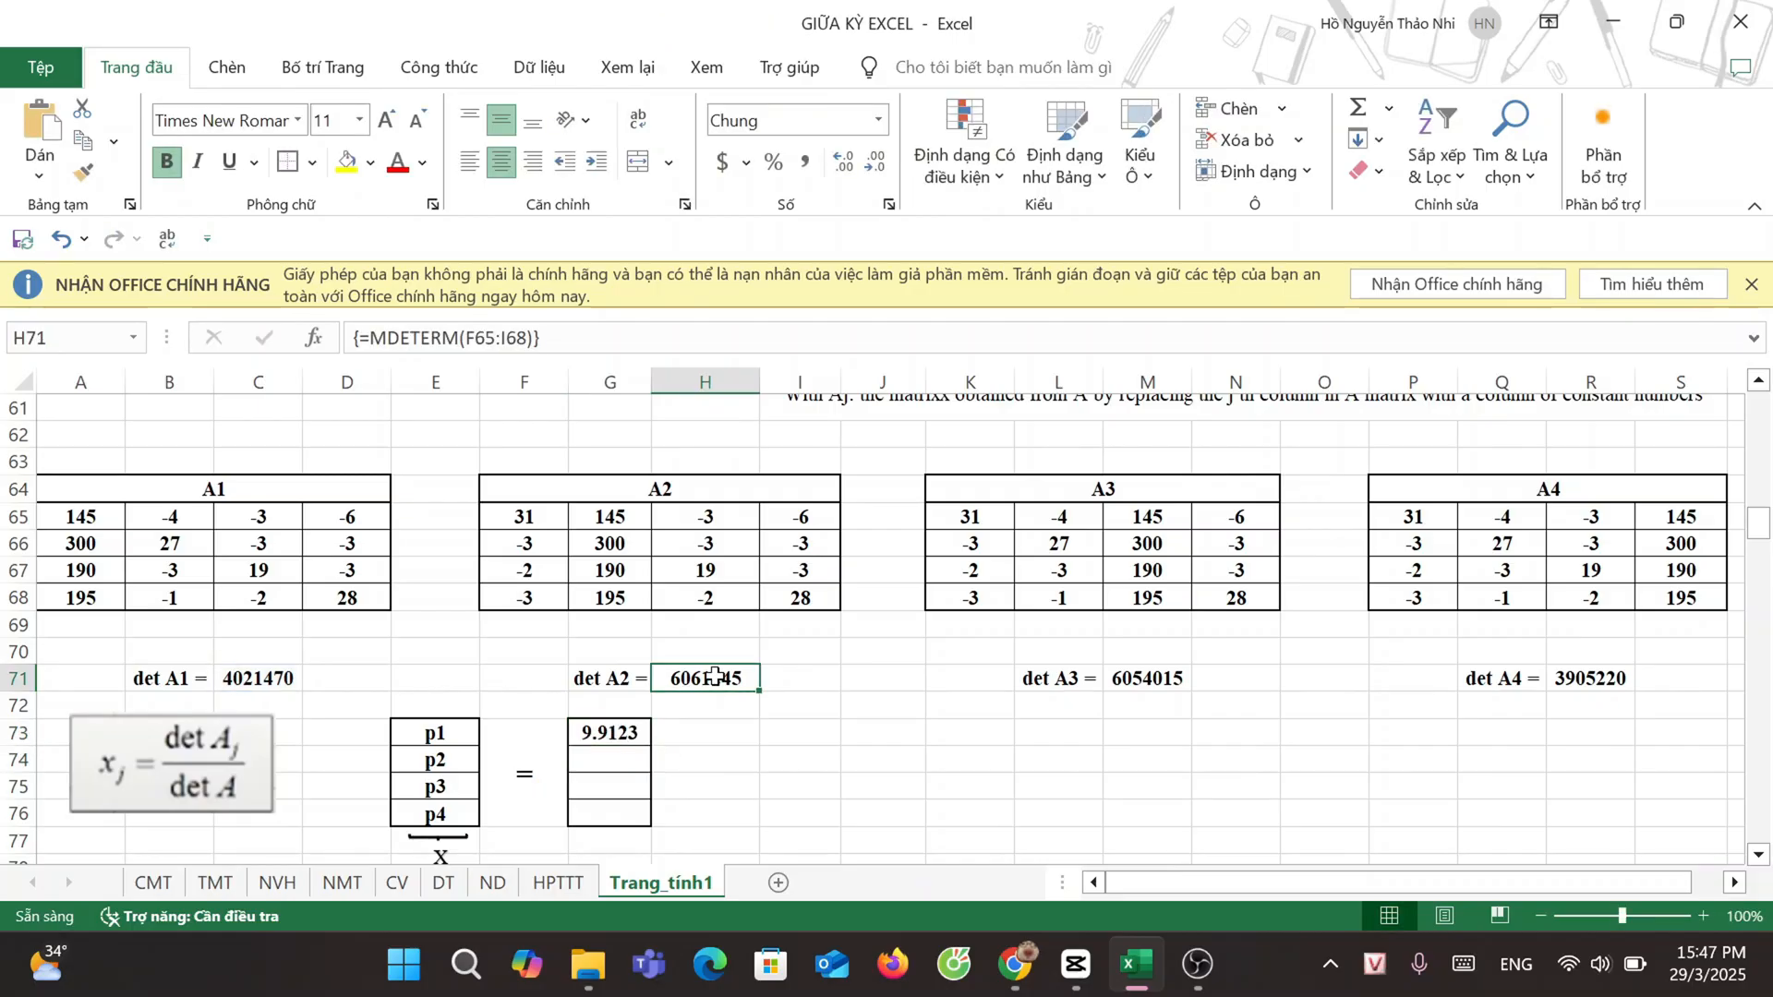
# Step: Calculate price p2 in cell G74 by dividing det A2 by det A with the formula =H71/H55
pyautogui.click(580, 752)
pyautogui.write('=')
pyautogui.click(695, 674)
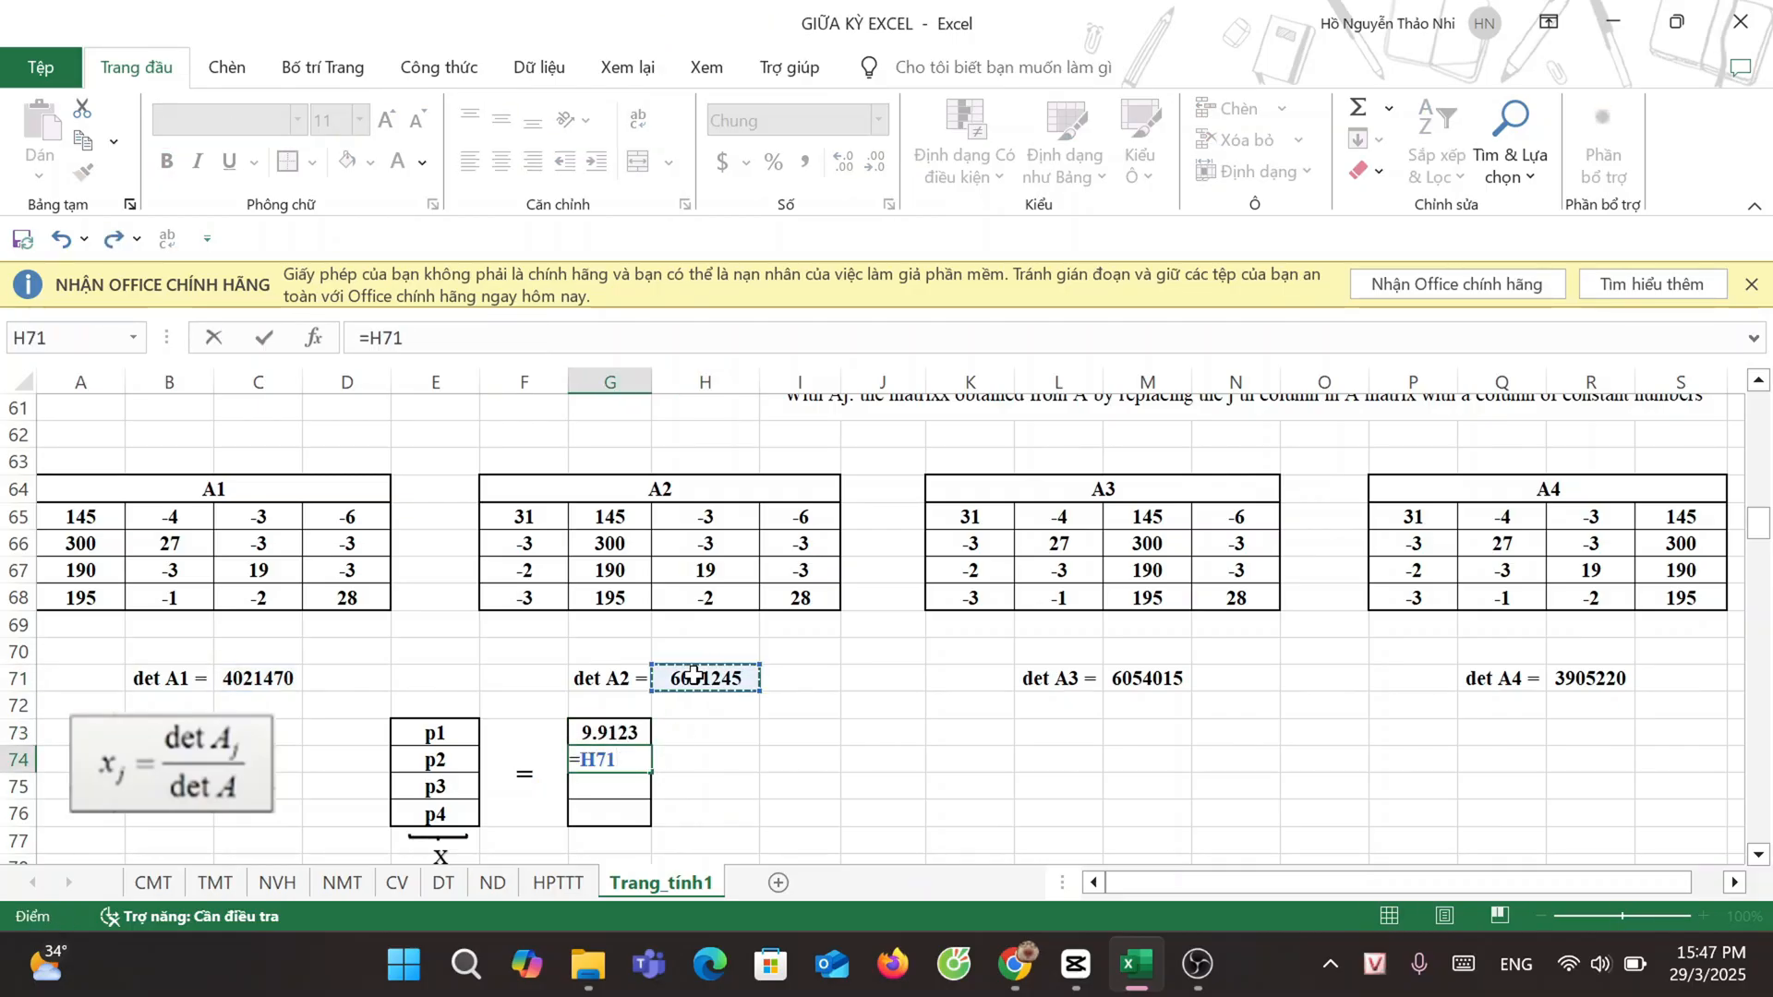
pyautogui.write('/')
pyautogui.scroll(3, 694, 675)
pyautogui.click(711, 519)
pyautogui.scroll(-3, 711, 519)
pyautogui.press('Return')
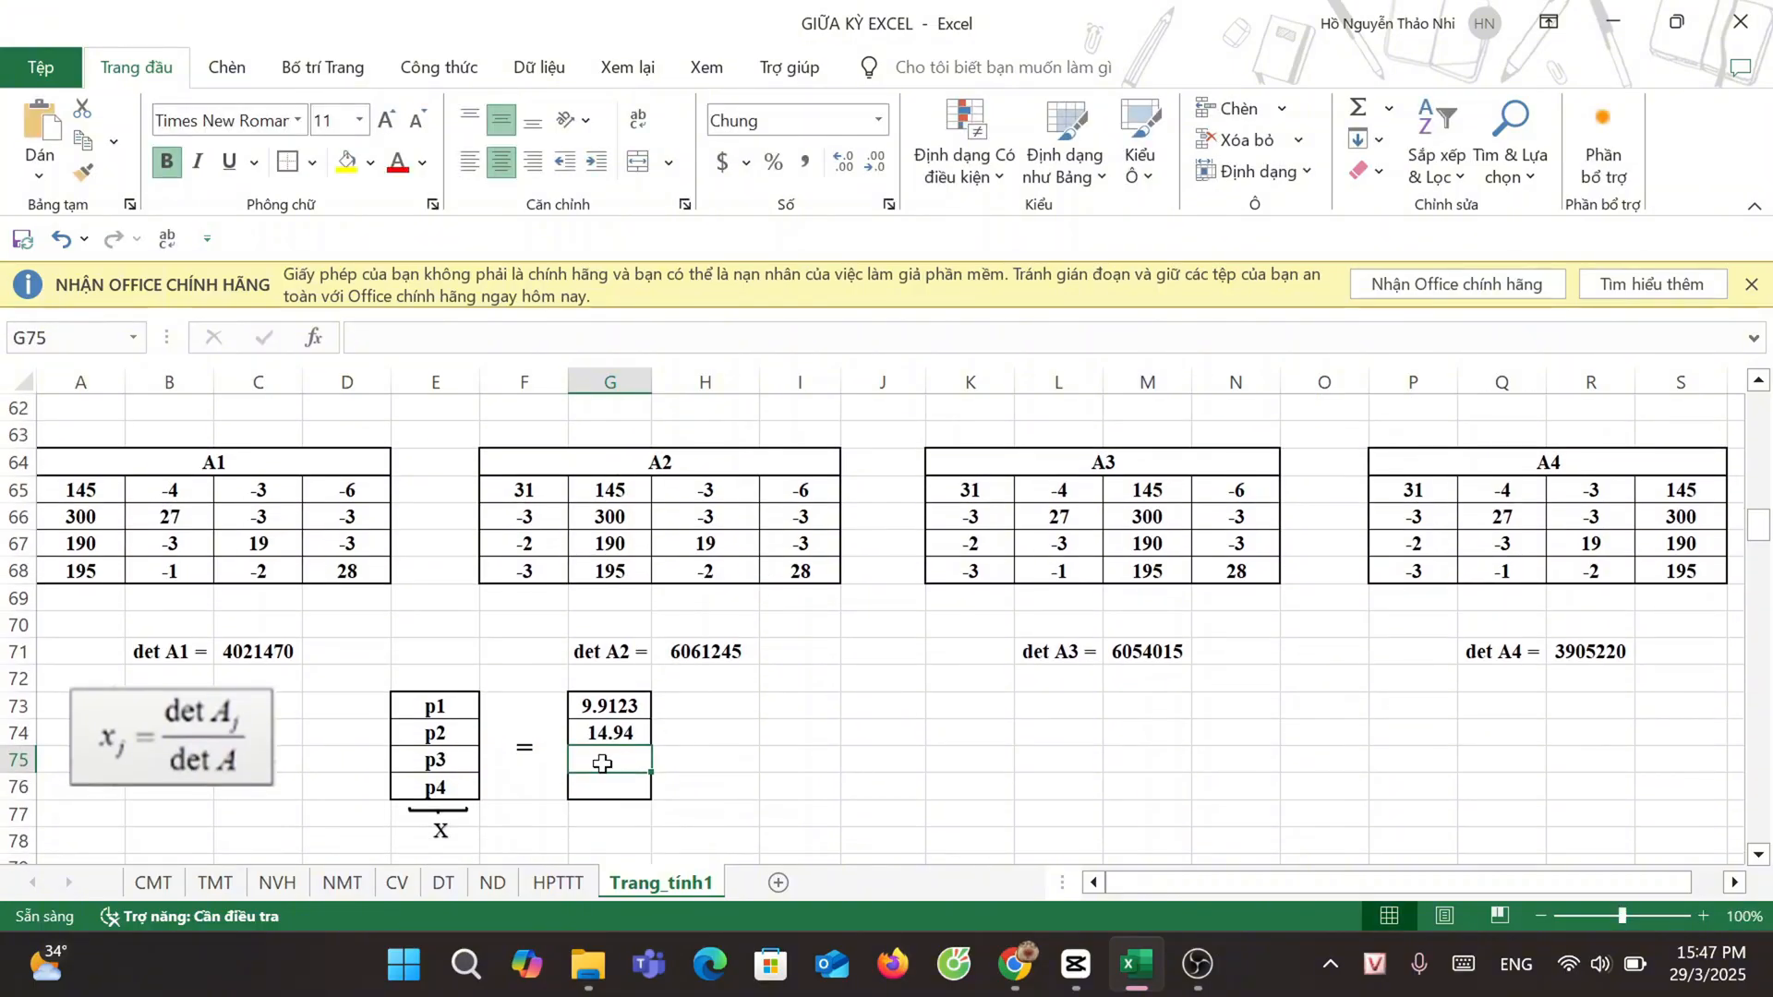
# Step: Calculate price p3 in cell G75 by dividing det A3 by det A with the formula =M71/H55
pyautogui.write('=')
pyautogui.click(1160, 652)
pyautogui.write('/')
pyautogui.scroll(4, 1059, 645)
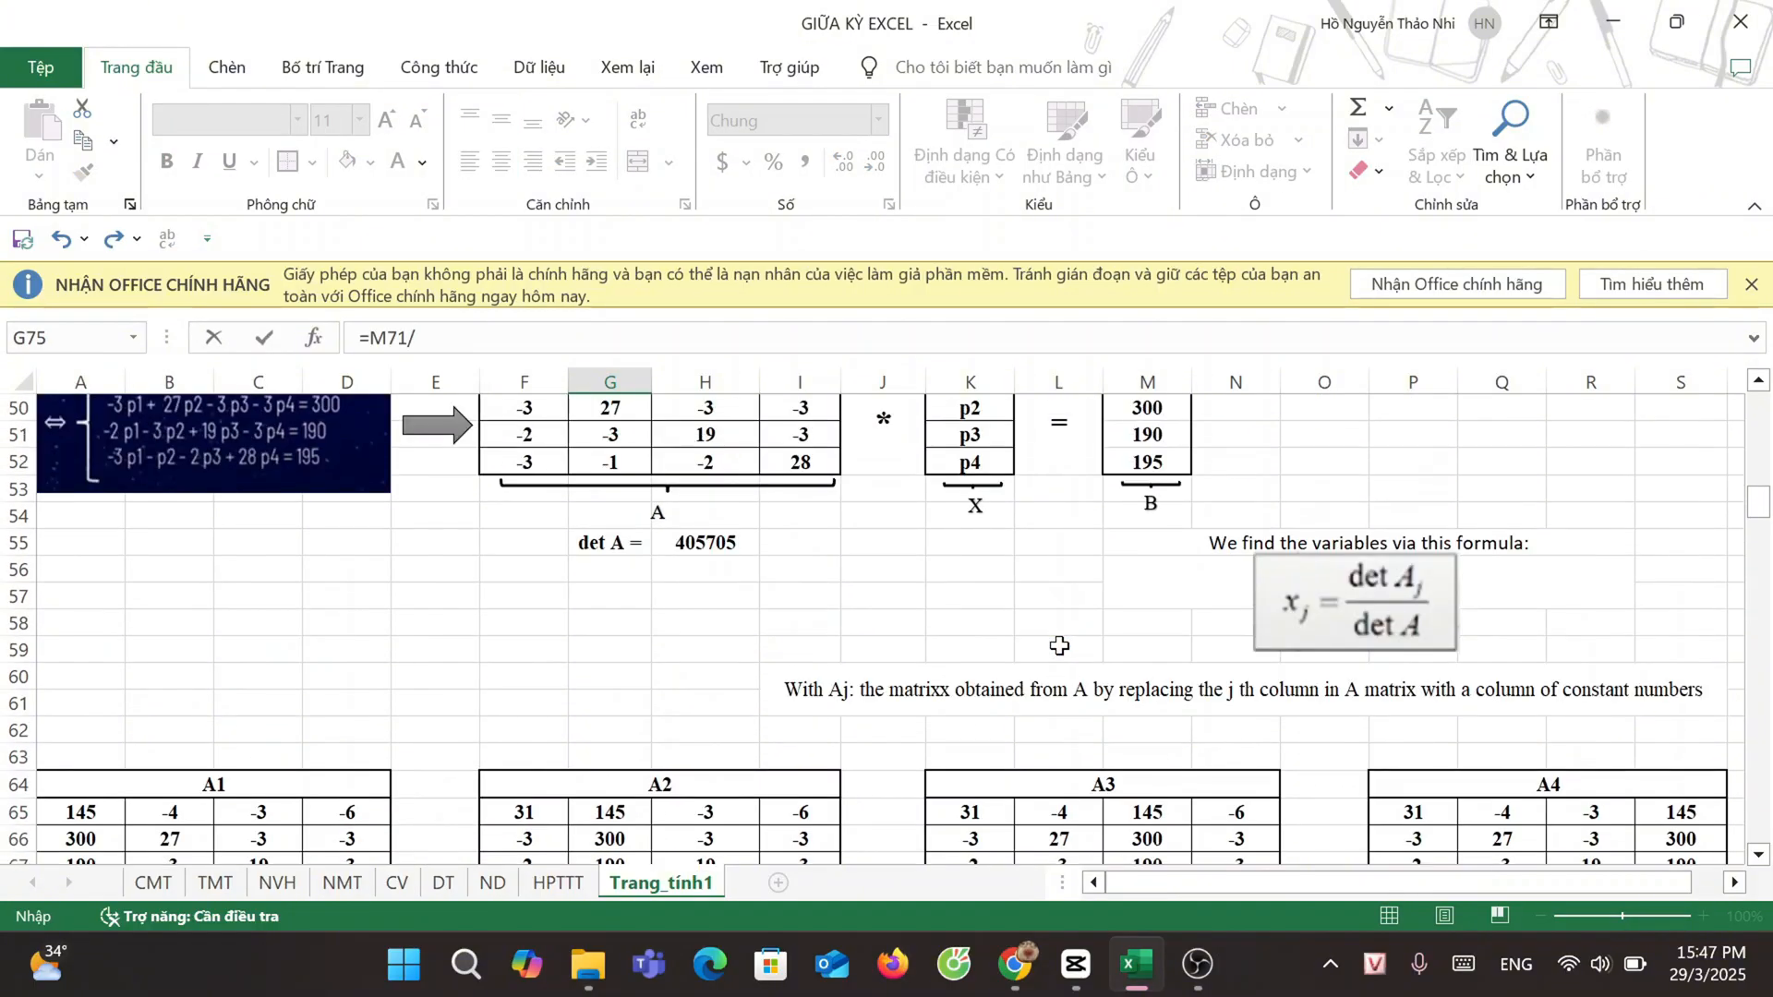
pyautogui.click(702, 543)
pyautogui.scroll(-4, 702, 543)
pyautogui.press('Return')
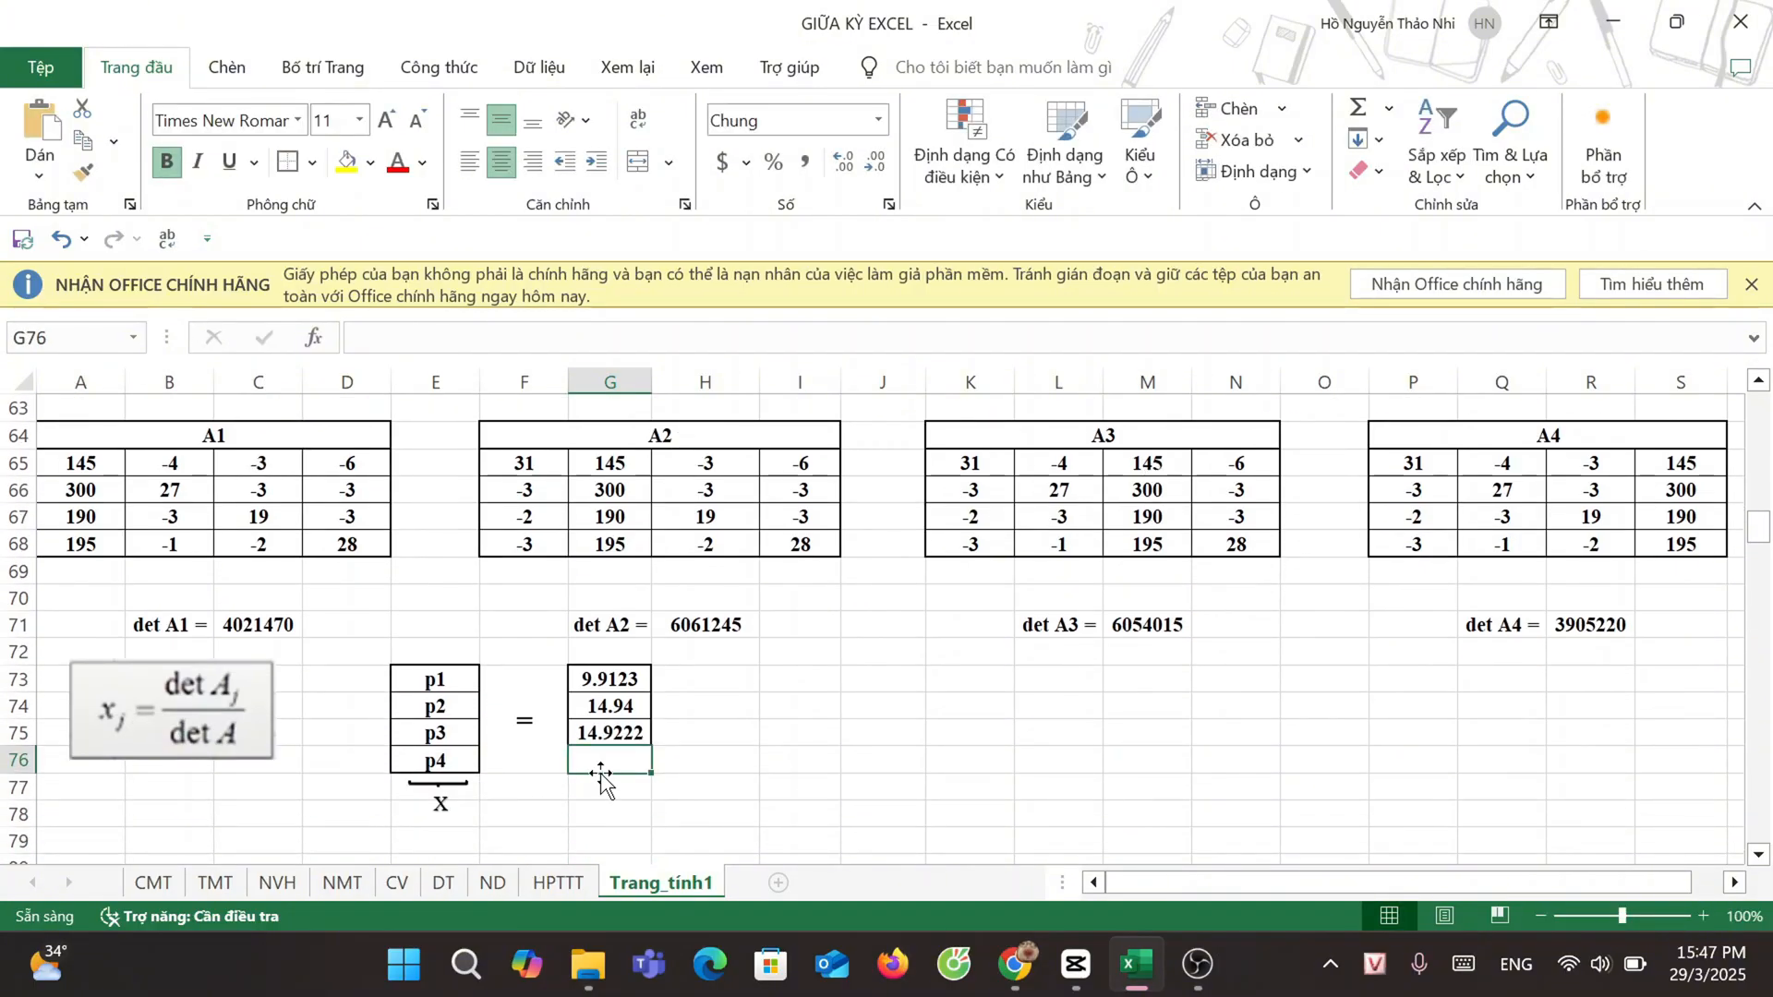
# Step: Calculate price p4 in cell G76 by dividing det A4 by det A with the formula =R71/H55
pyautogui.write('=')
pyautogui.click(1612, 628)
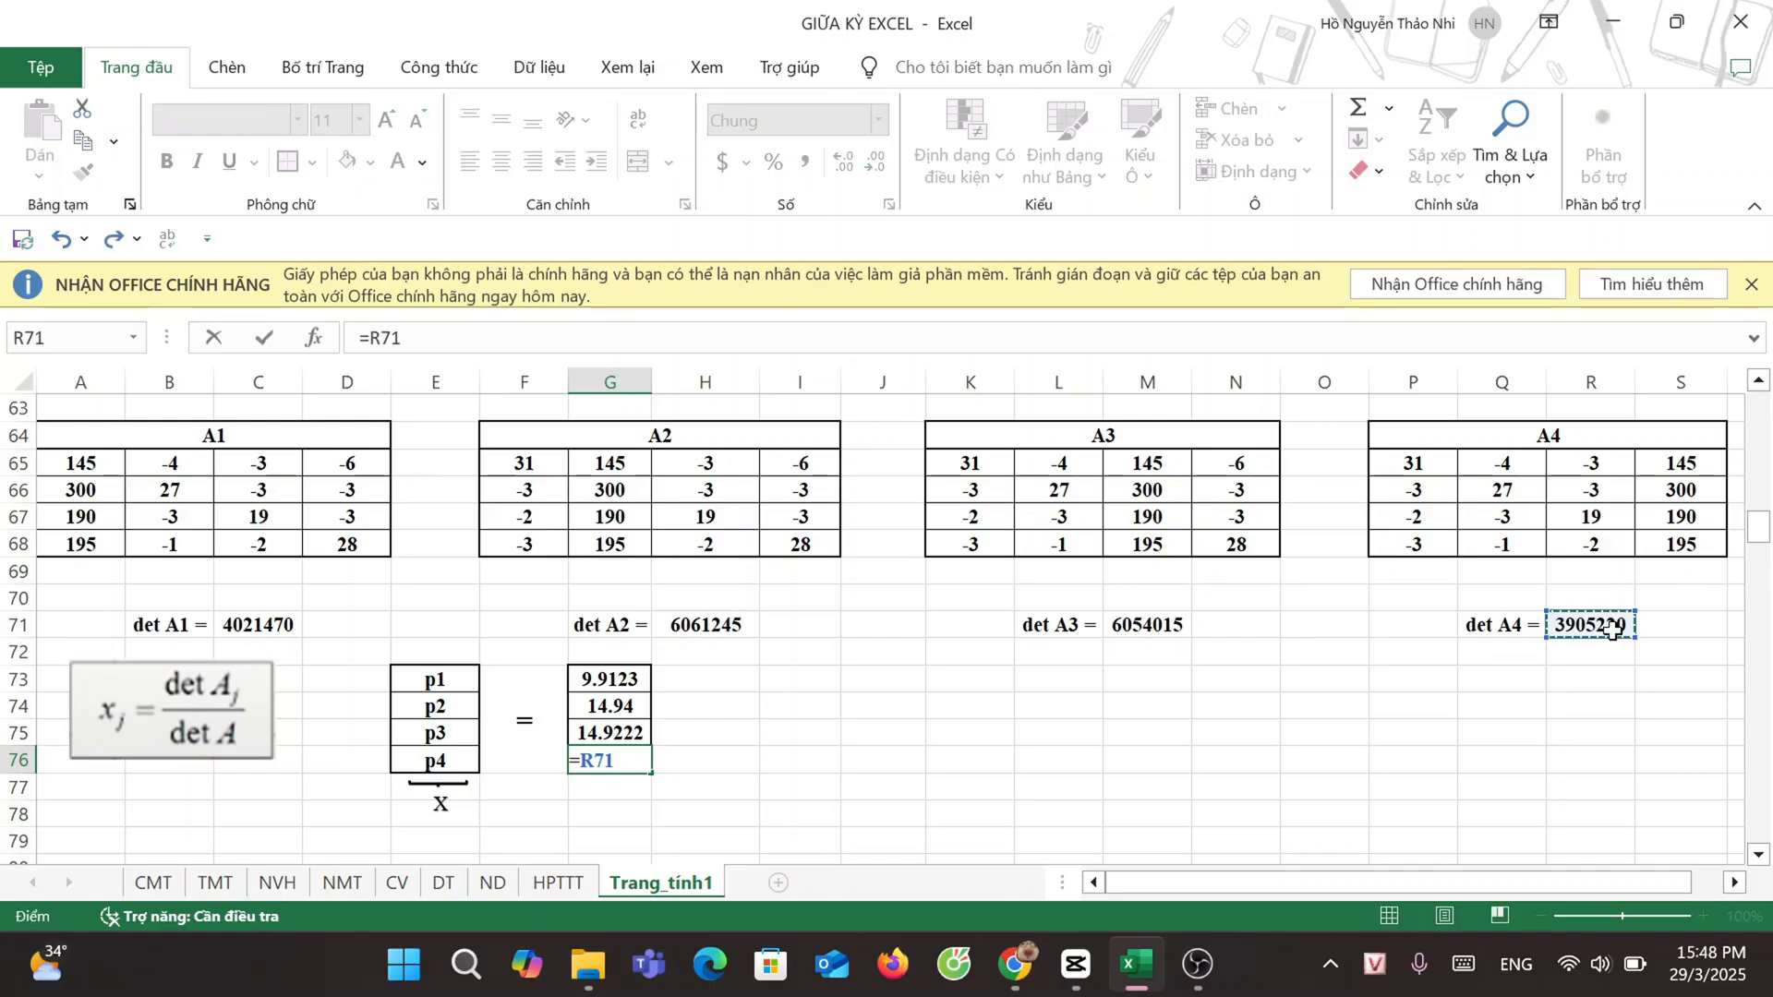
pyautogui.write('/')
pyautogui.scroll(4, 1611, 628)
pyautogui.click(702, 543)
pyautogui.scroll(-4, 878, 693)
pyautogui.press('Return')
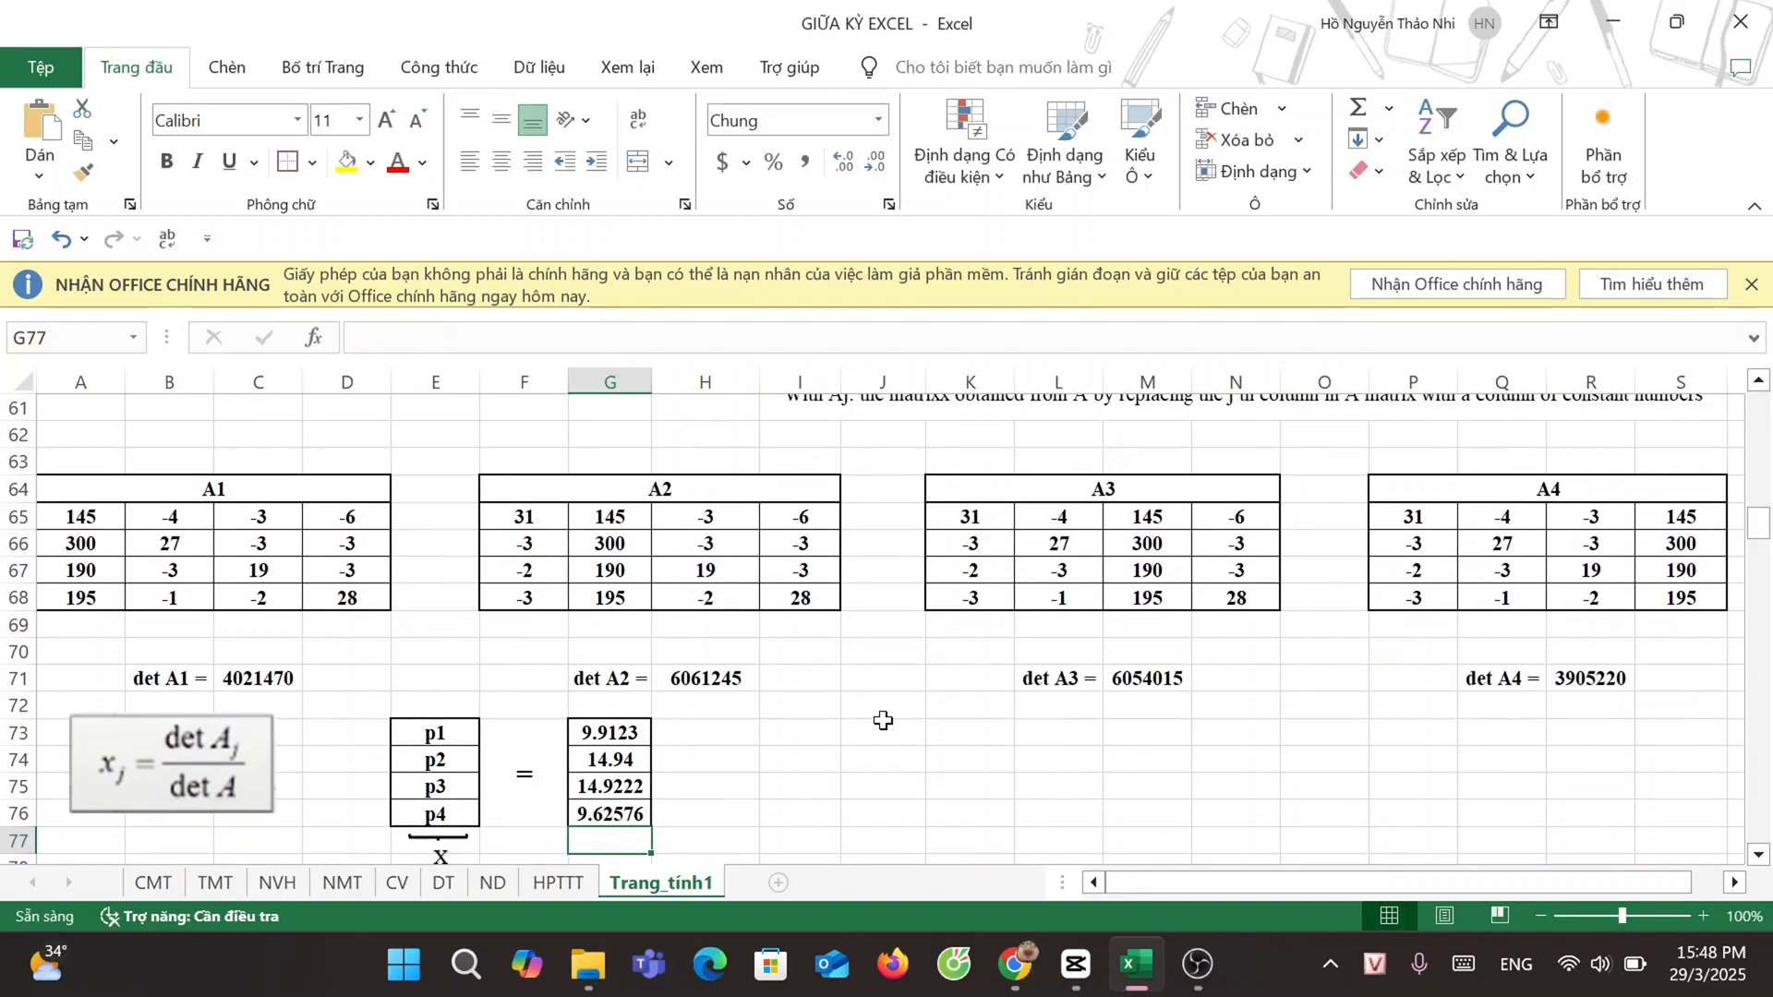
pyautogui.scroll(-1, 863, 720)
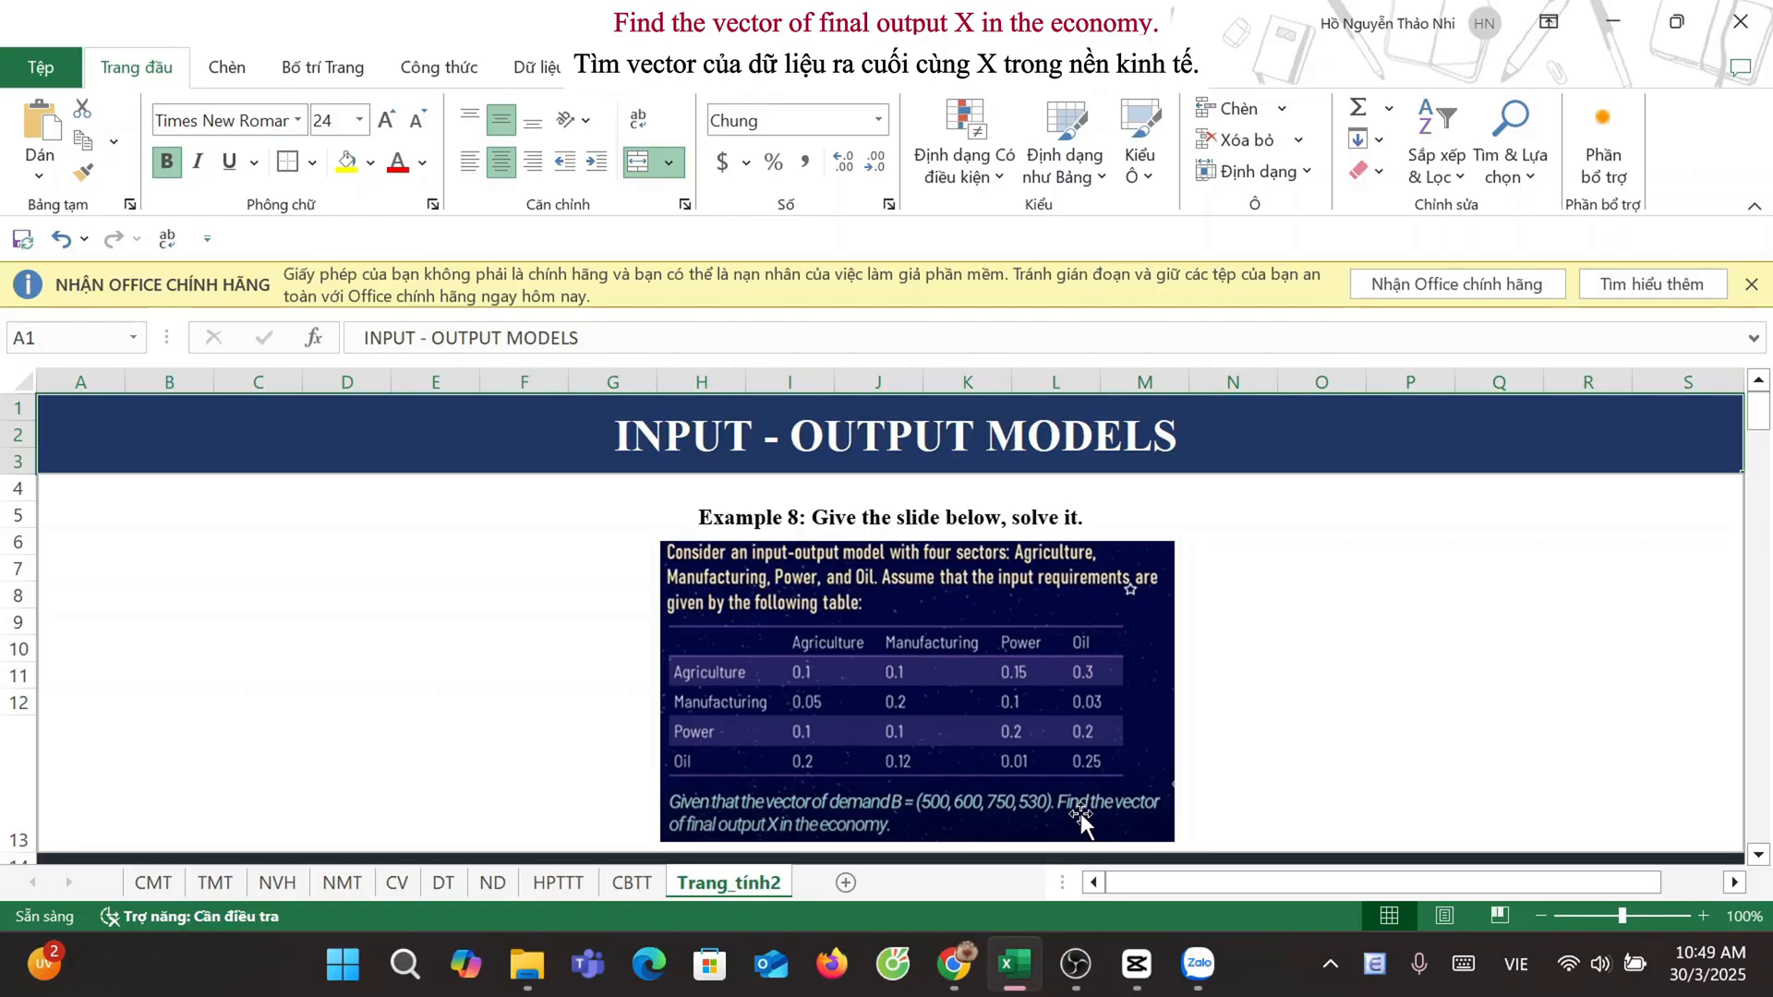
# Step: In the input-output model's Practise section, compute I - A in F41:I44 with the array formula =G34:J37-L34:O37
pyautogui.scroll(-3, 1084, 702)
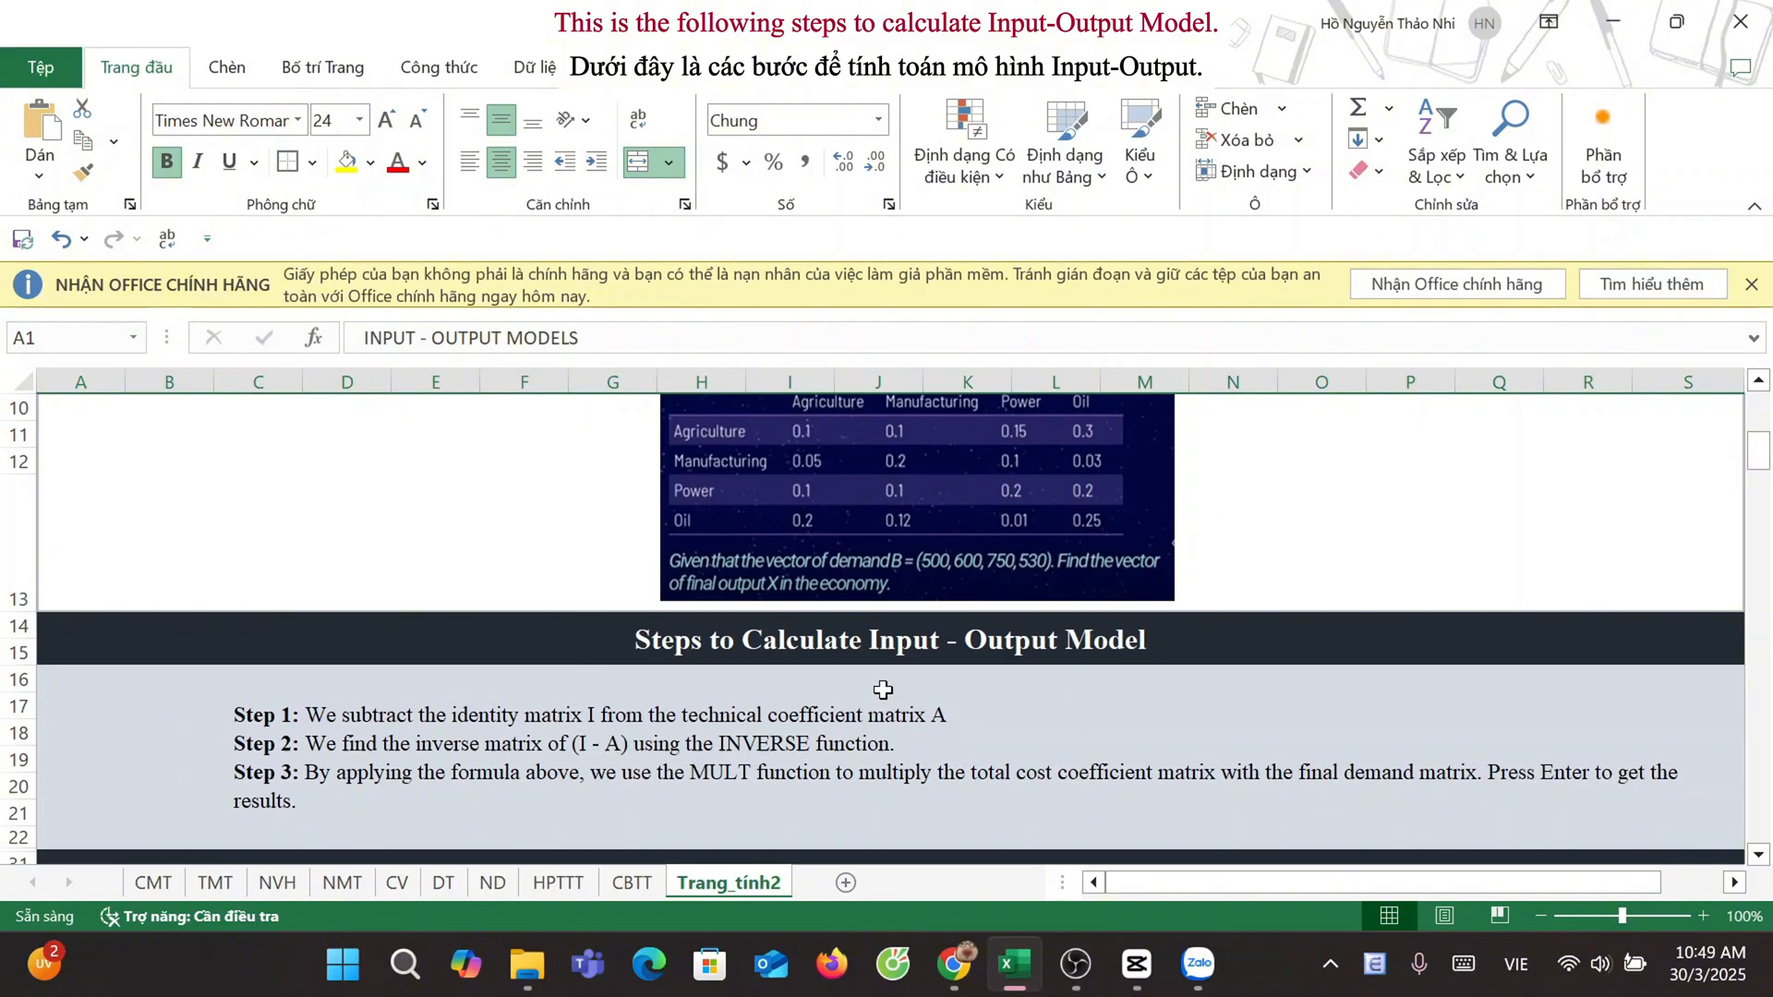
pyautogui.scroll(-4, 883, 690)
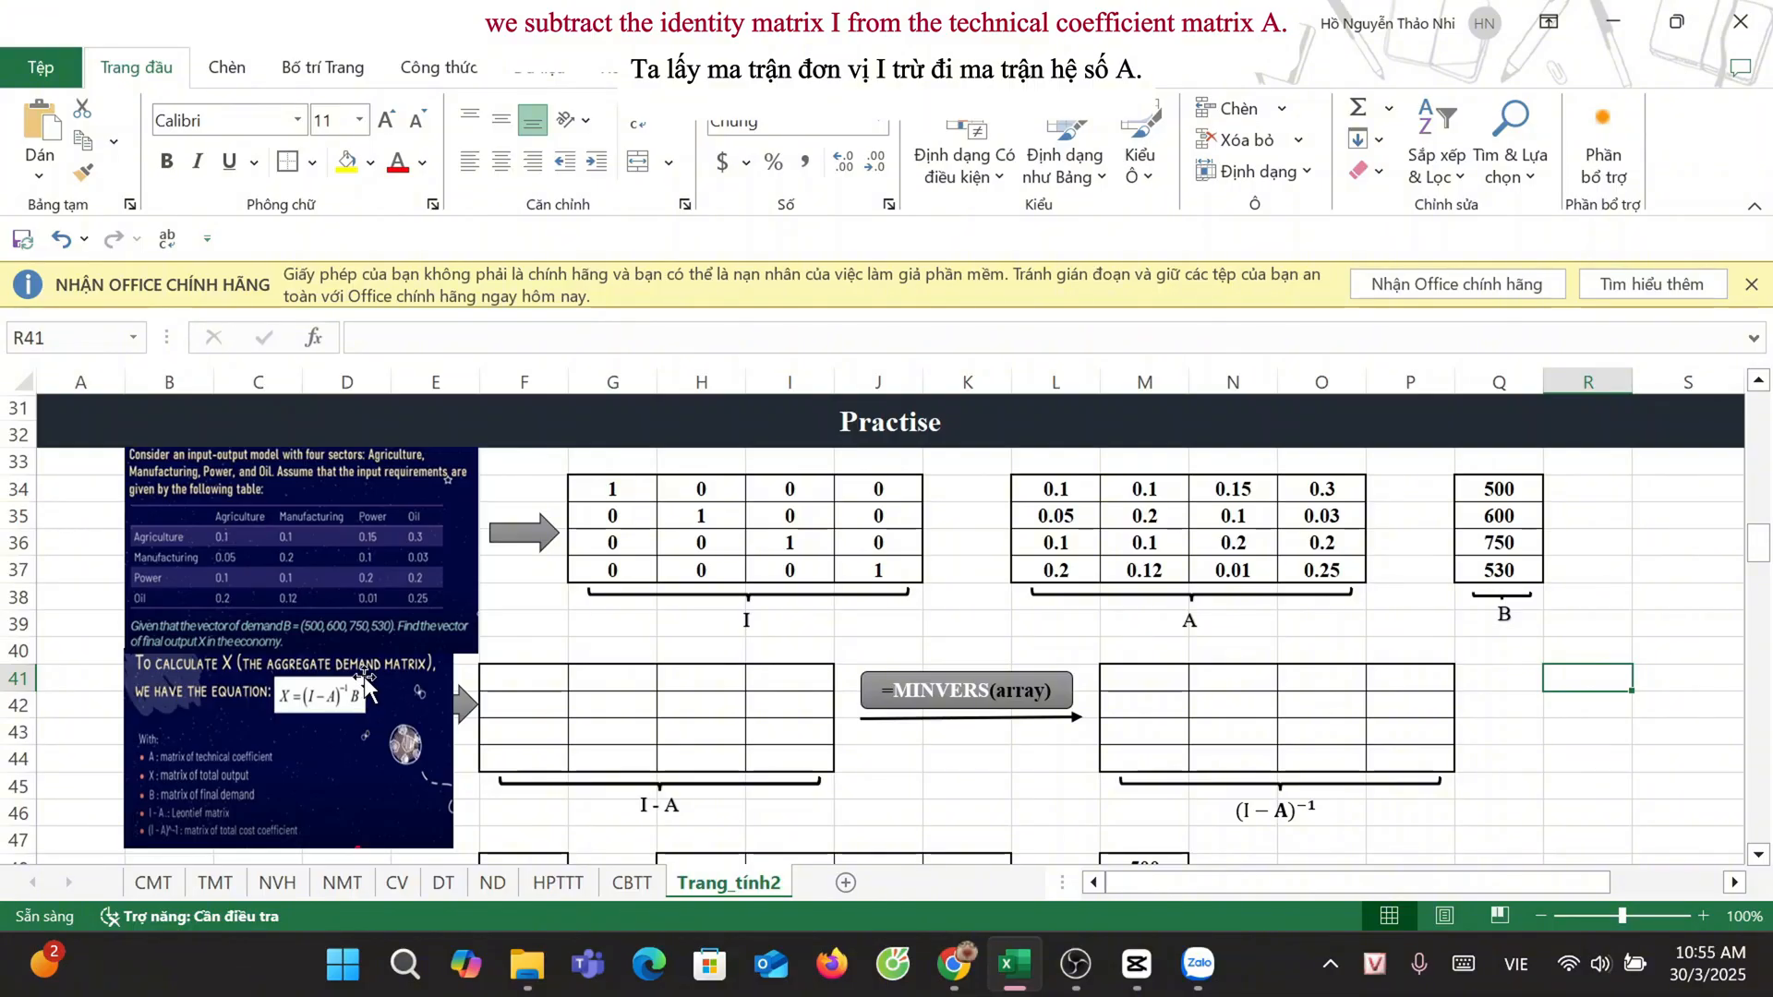
pyautogui.moveTo(554, 676); pyautogui.dragTo(817, 759)
pyautogui.write('=')
pyautogui.moveTo(609, 490); pyautogui.dragTo(868, 571)
pyautogui.write('-')
pyautogui.moveTo(1056, 490); pyautogui.dragTo(1321, 571)
pyautogui.hotkey('ctrl', 'shift', 'Return')
# Step: Compute the inverse of I - A in M41:P44 with the array formula =MINVERSE(F41:I44)
pyautogui.scroll(-1, 1318, 580)
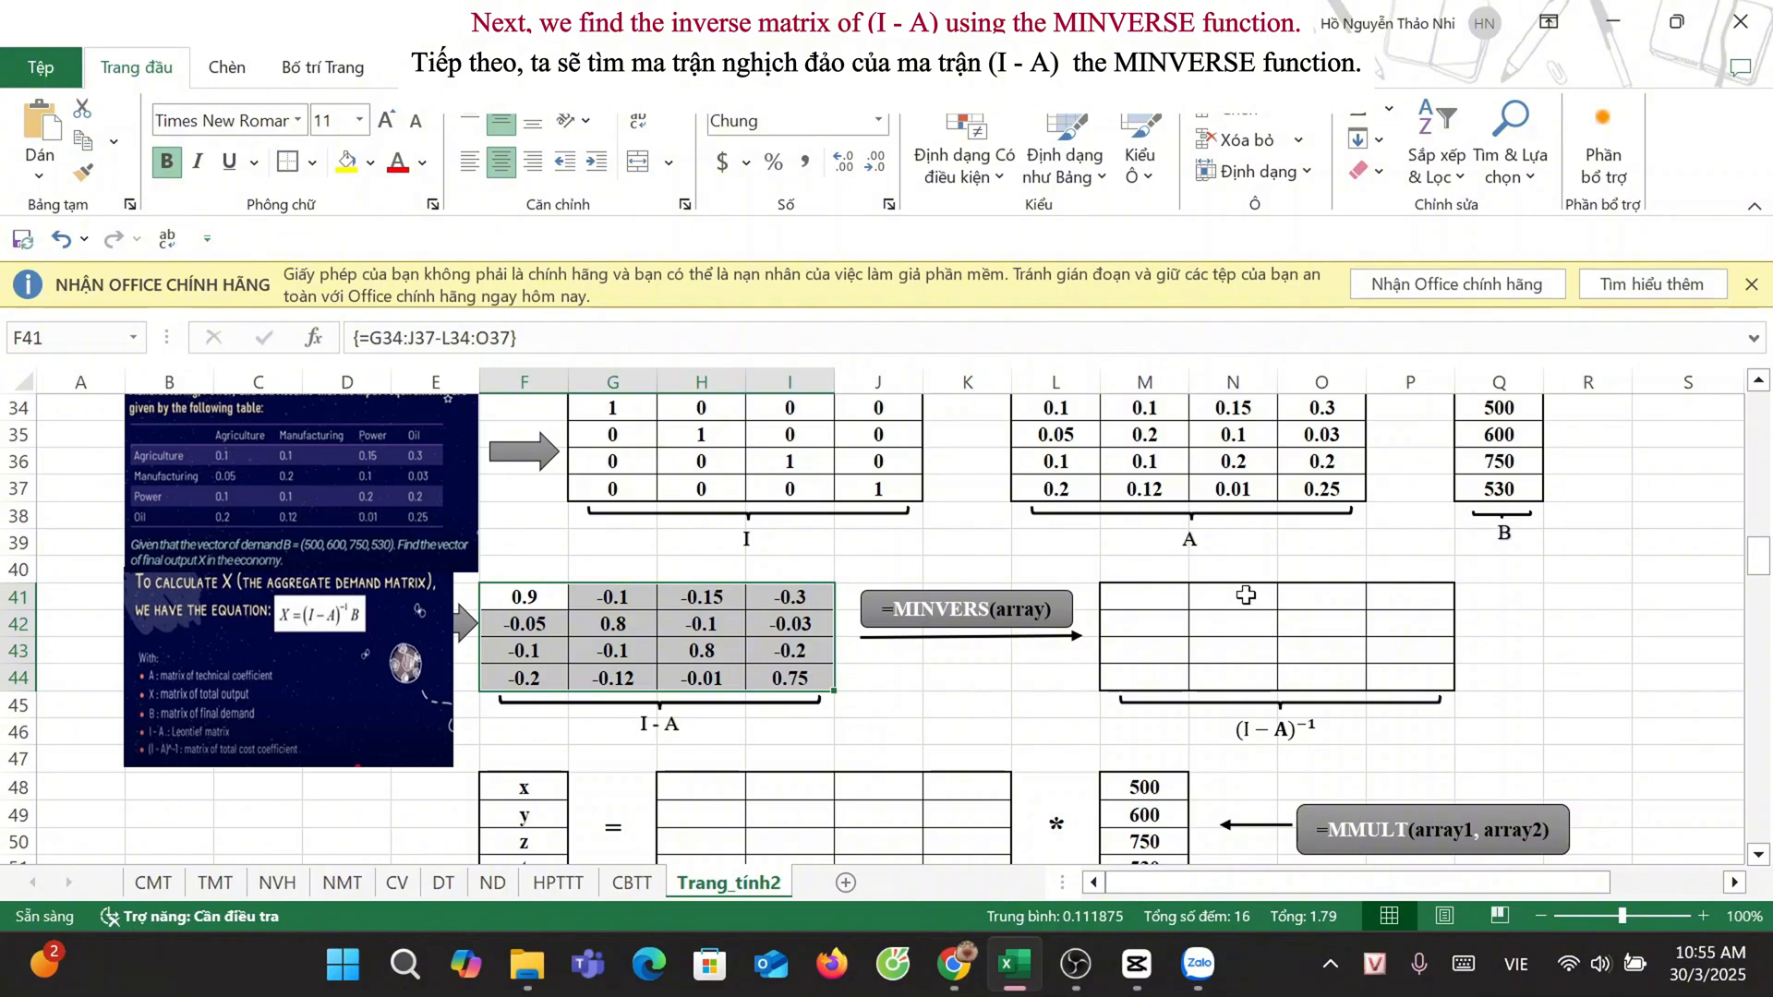
pyautogui.moveTo(1129, 596); pyautogui.dragTo(1408, 679)
pyautogui.write('=MINV')
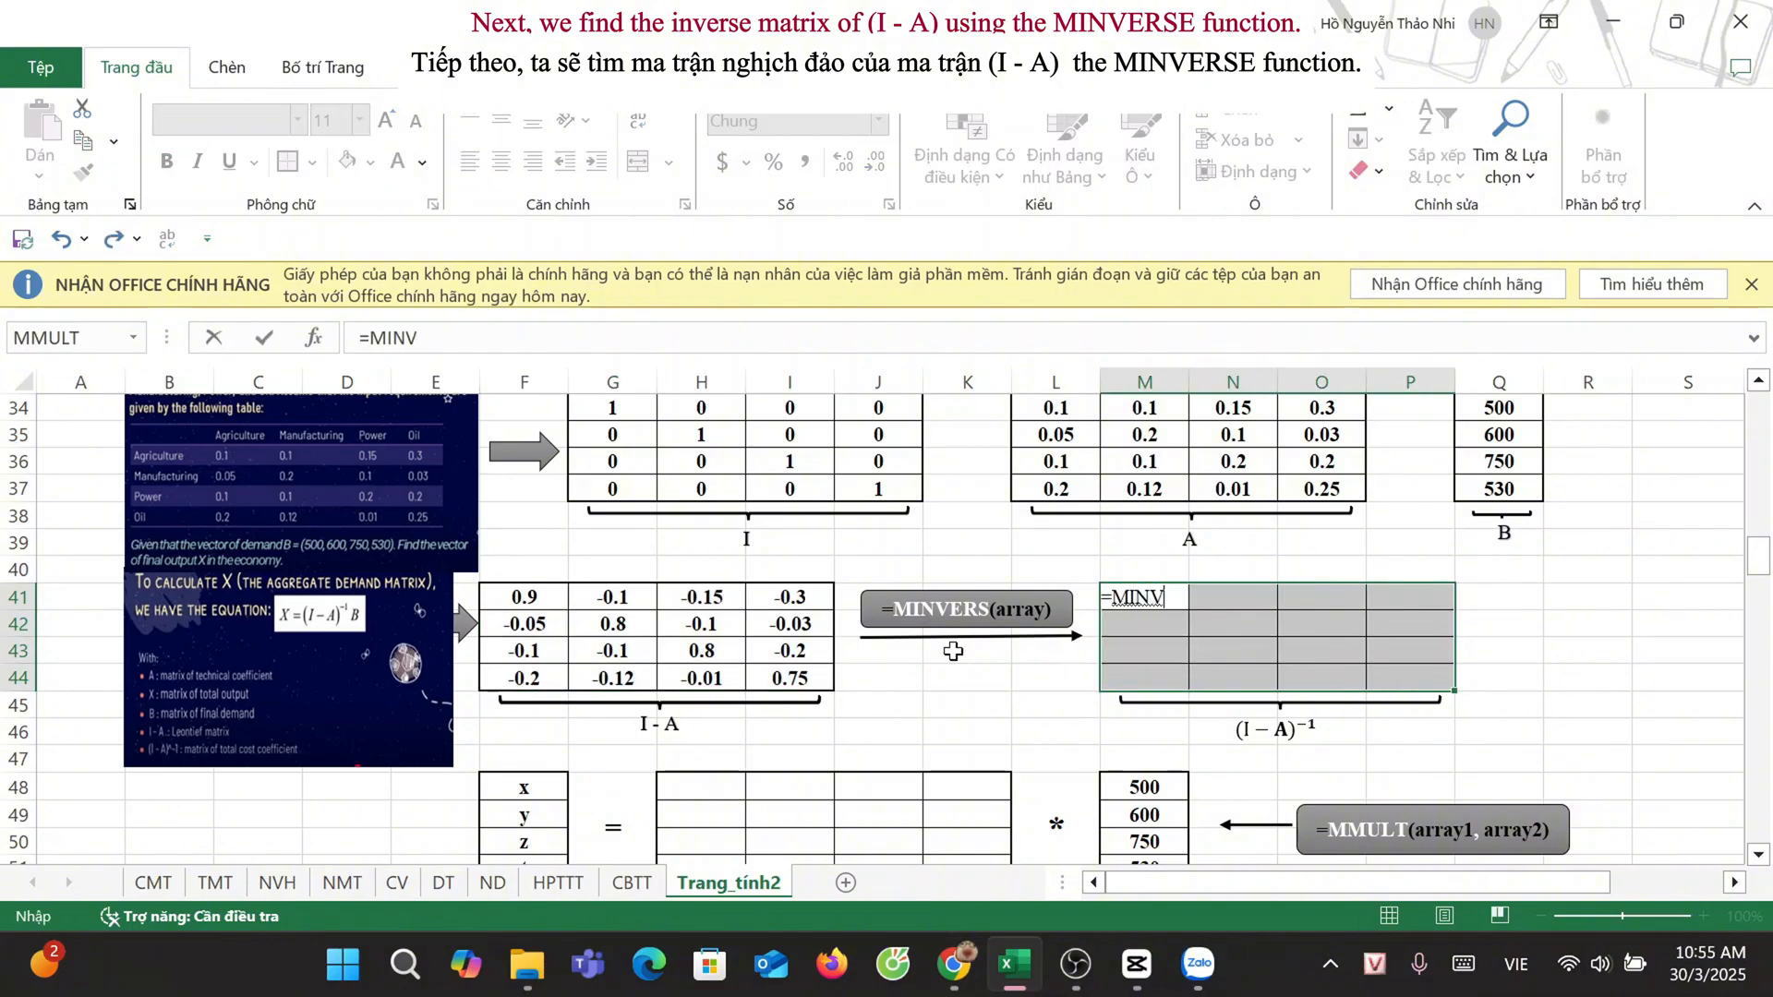
pyautogui.write('ERSE(')
pyautogui.moveTo(524, 597); pyautogui.dragTo(789, 678)
pyautogui.hotkey('ctrl', 'shift', 'Return')
# Step: Fill the inverse matrix of the X equation in H48:K51 with the array formula =MINVERSE(F41:I44)
pyautogui.scroll(-2, 715, 627)
pyautogui.click(715, 626)
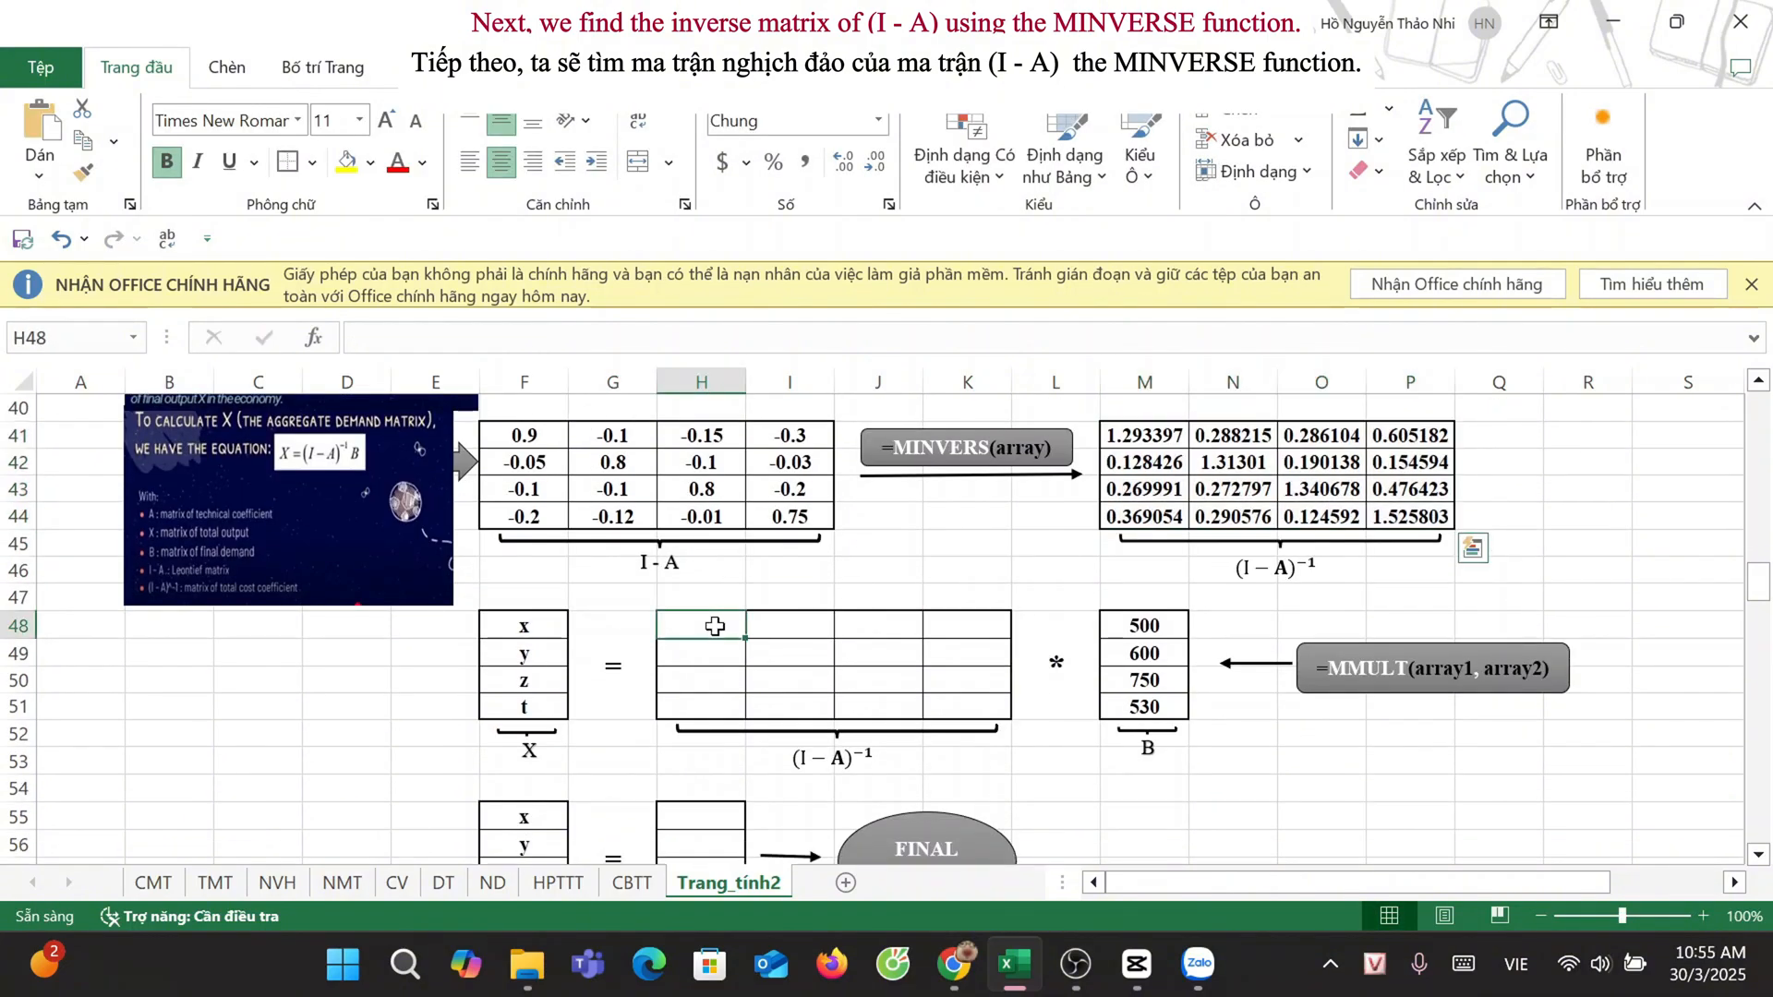
pyautogui.moveTo(717, 634); pyautogui.dragTo(980, 683)
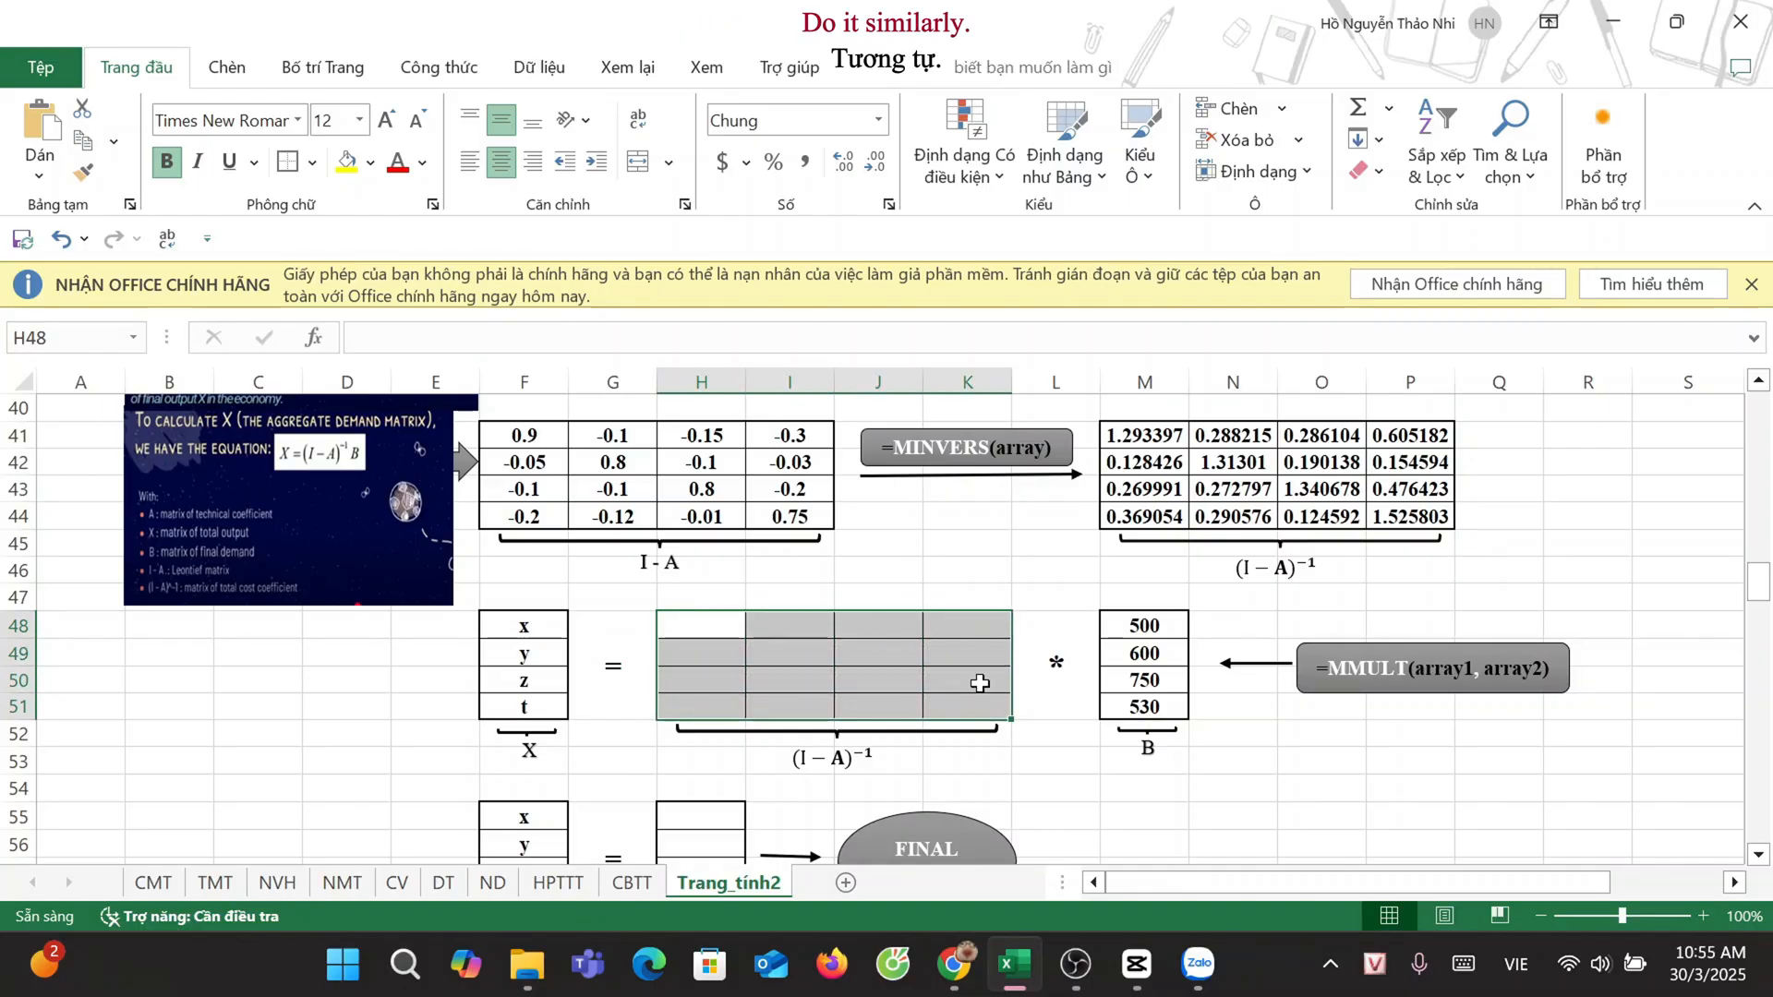
pyautogui.write('=MINVERSE(')
pyautogui.moveTo(525, 436); pyautogui.dragTo(788, 508)
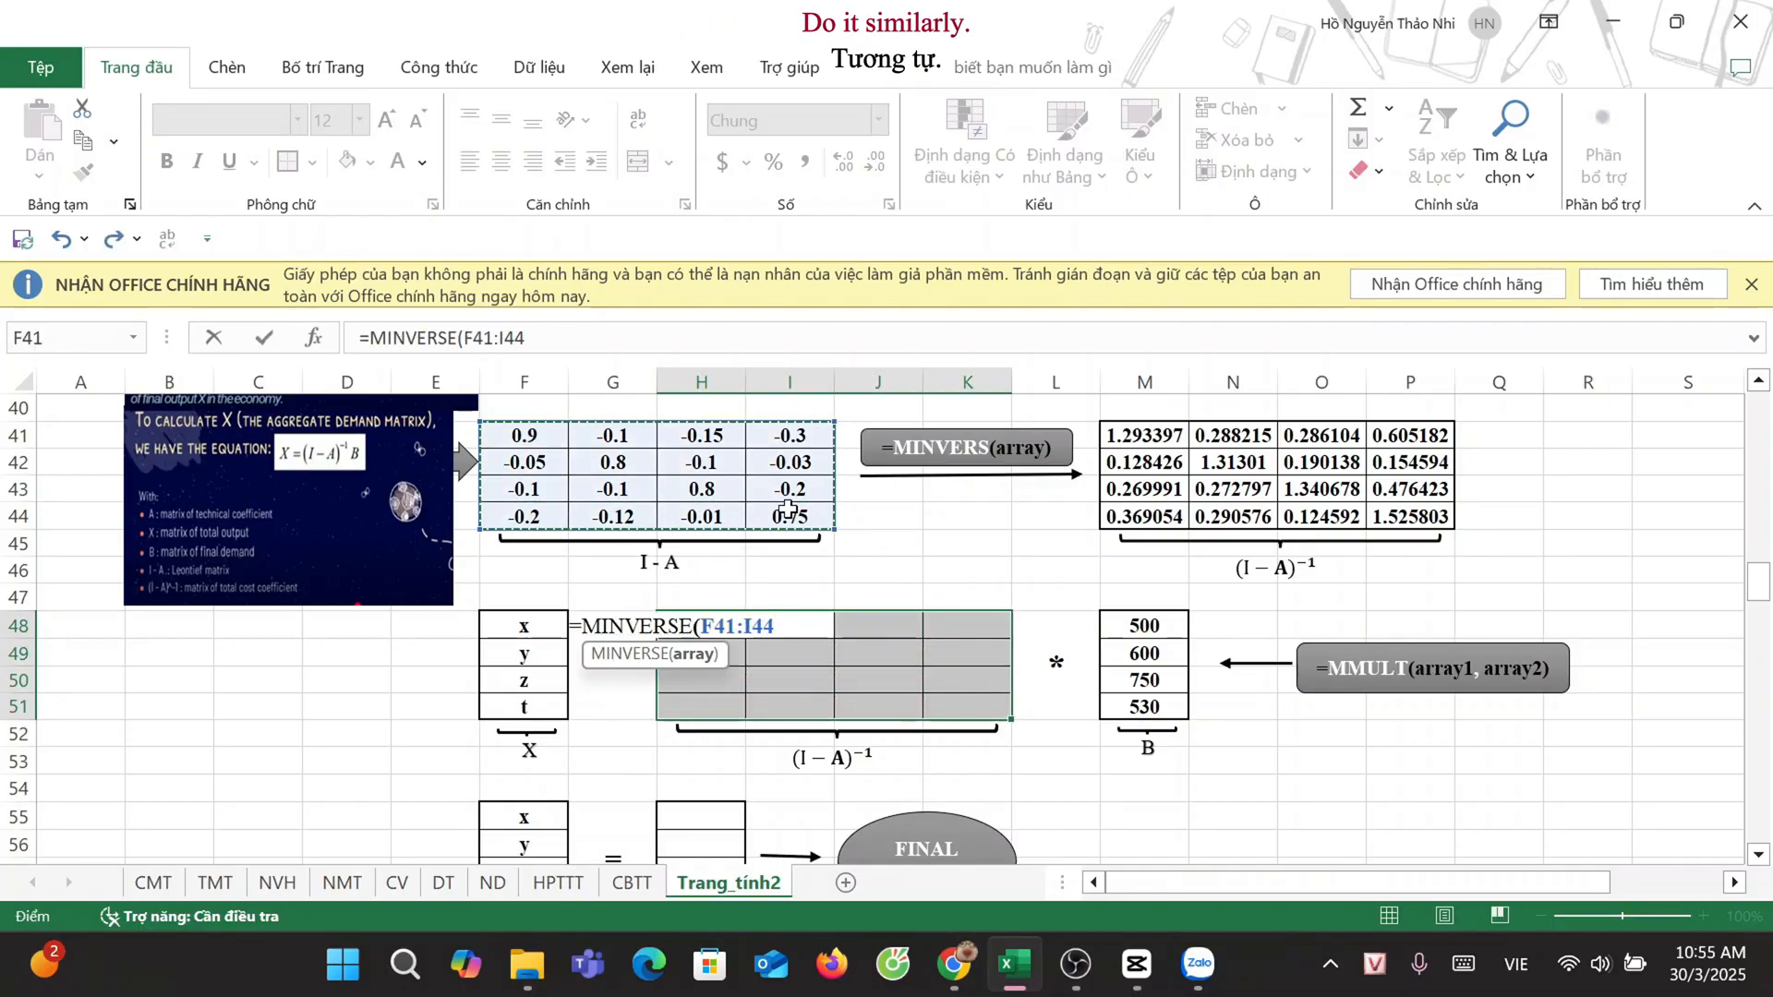
pyautogui.hotkey('ctrl', 'shift', 'Return')
# Step: Calculate the final output vector X in H55:H58 with the array formula =MMULT(H48:K51,M48:M51)
pyautogui.scroll(-1, 788, 508)
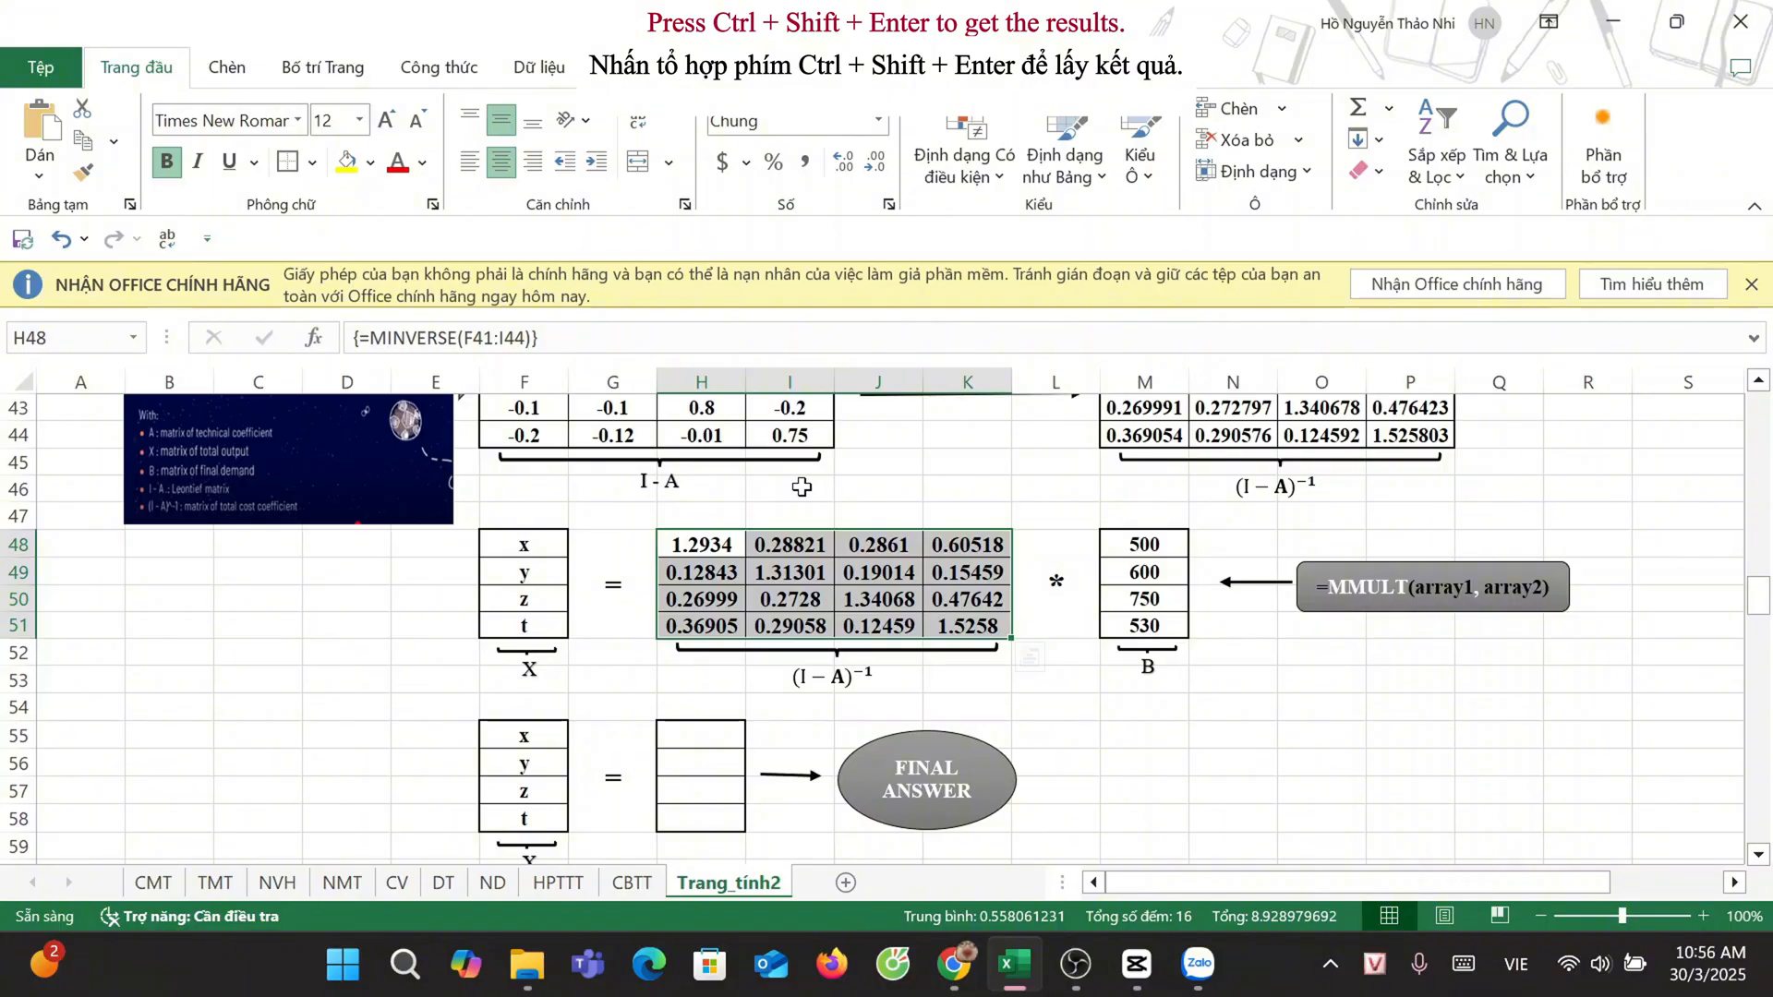
pyautogui.moveTo(730, 732); pyautogui.dragTo(726, 812)
pyautogui.write('=')
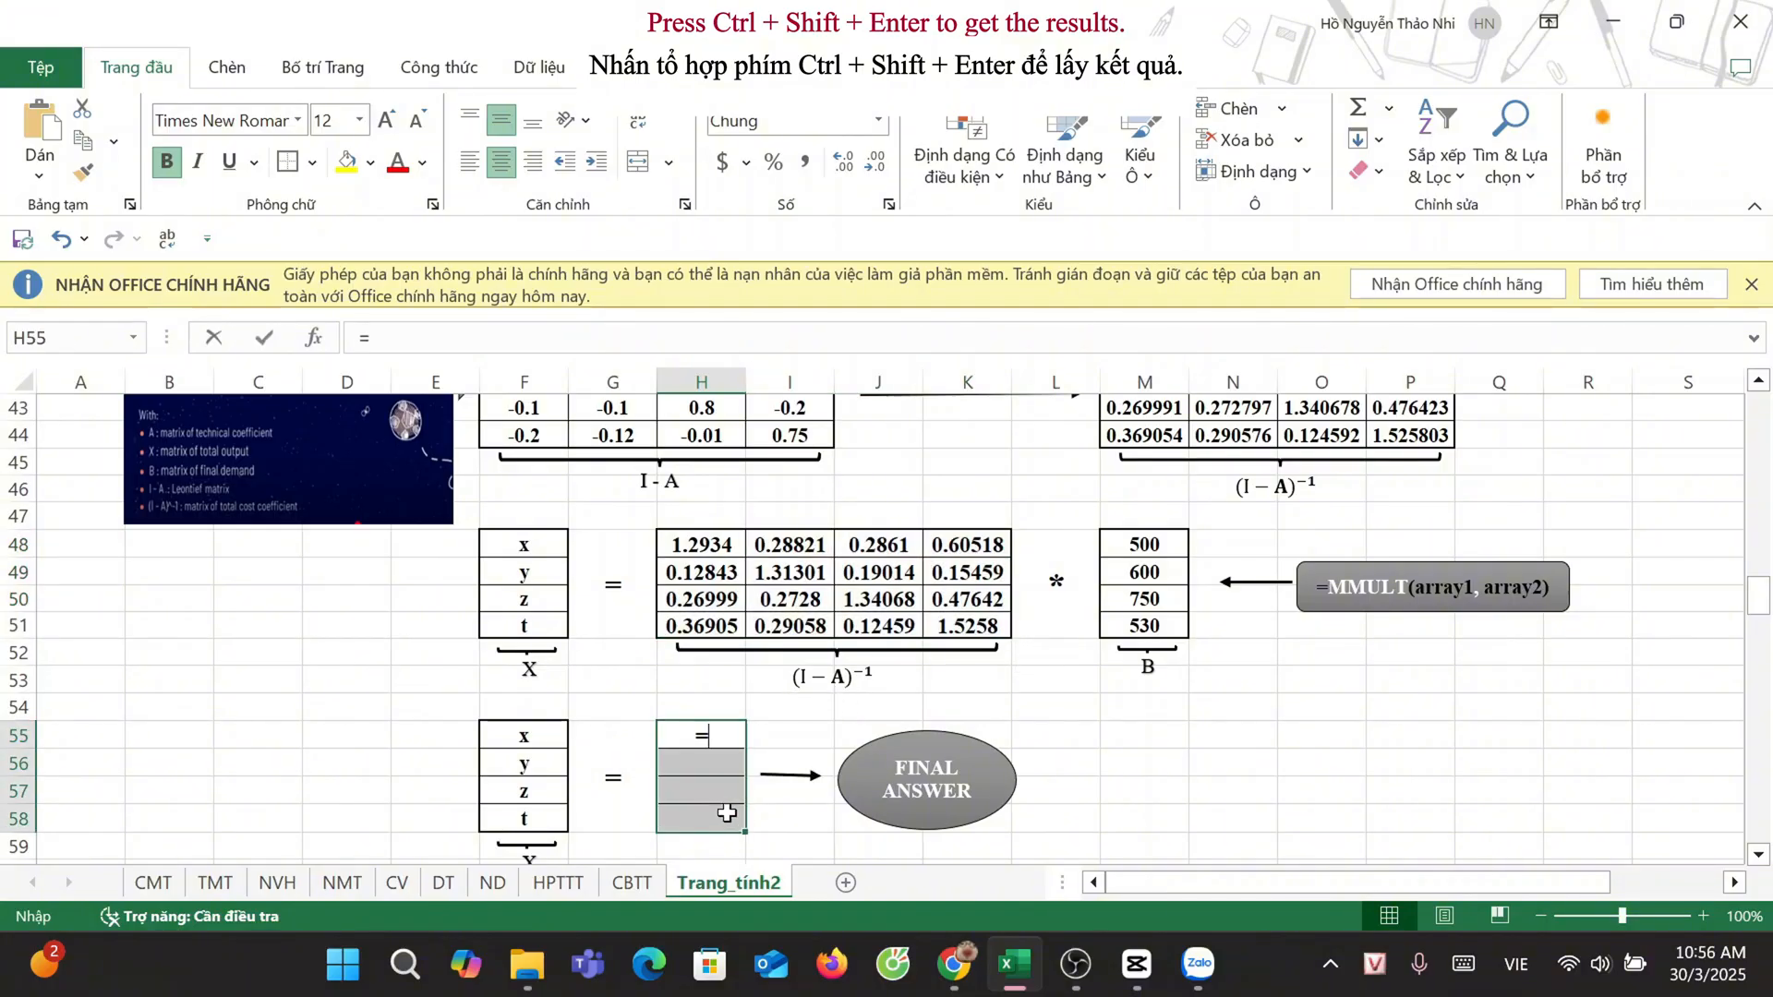
pyautogui.write('MMULT(')
pyautogui.moveTo(704, 545); pyautogui.dragTo(969, 626)
pyautogui.write(',')
pyautogui.moveTo(1146, 545); pyautogui.dragTo(1171, 620)
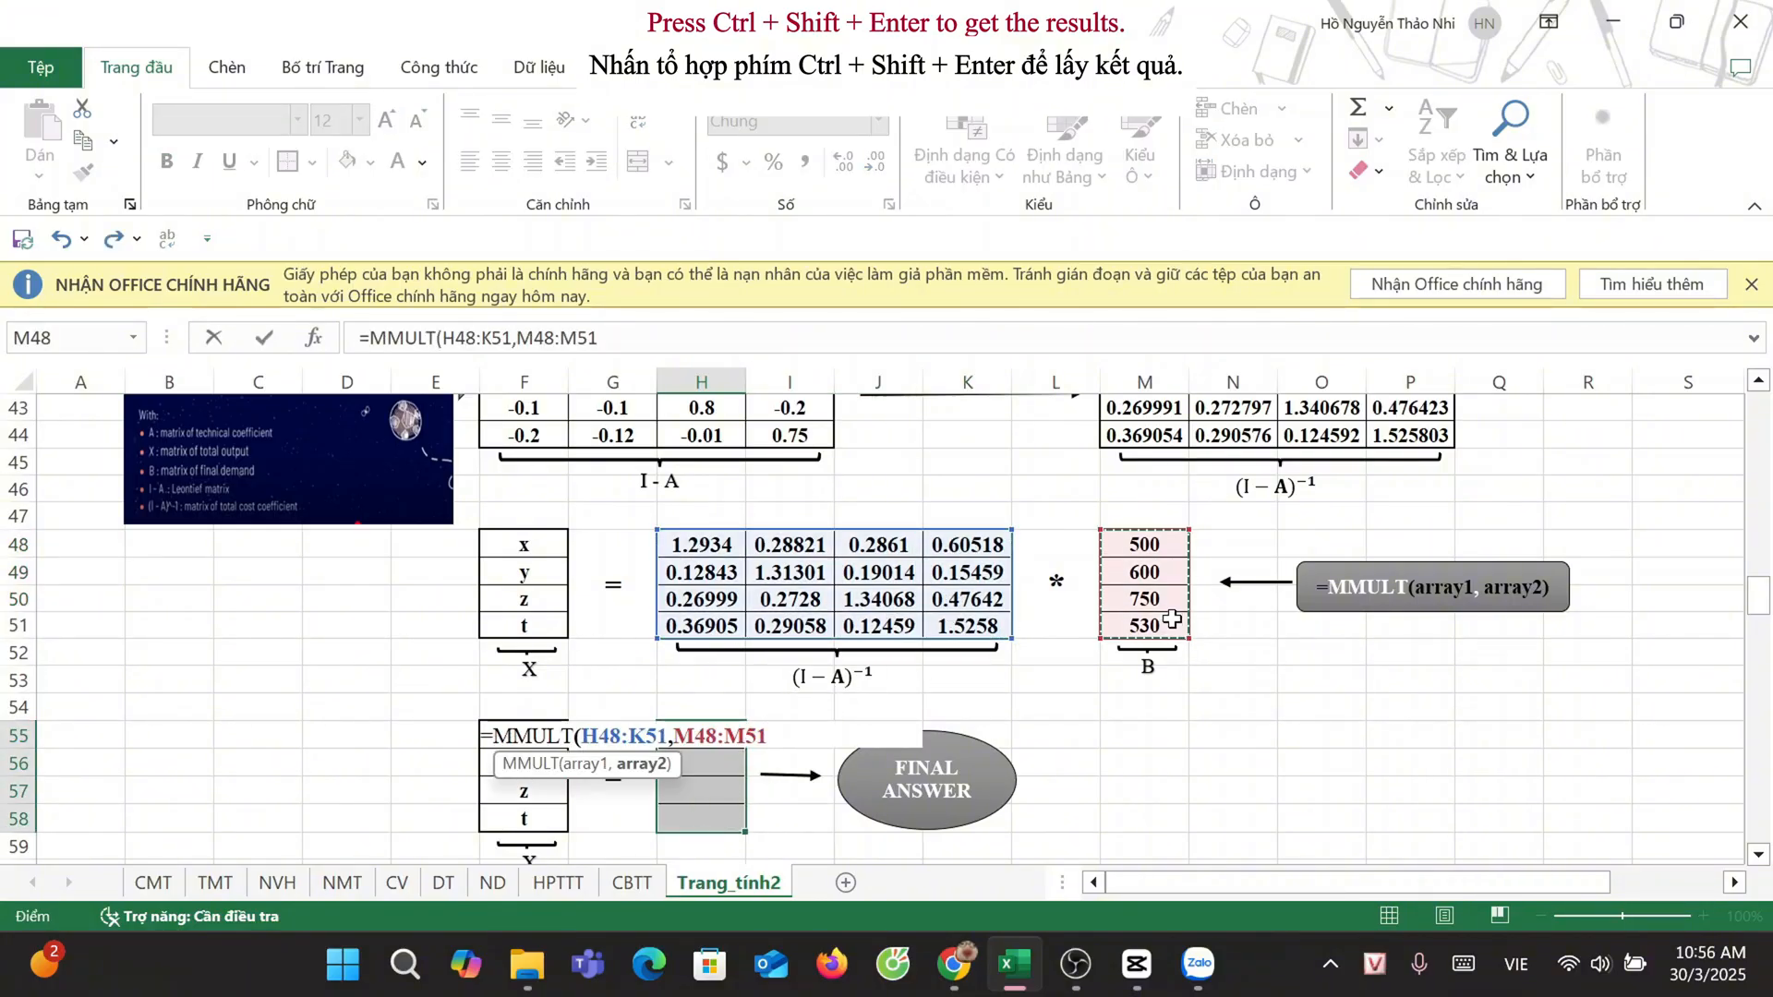
pyautogui.write(')')
pyautogui.hotkey('ctrl', 'shift', 'Return')
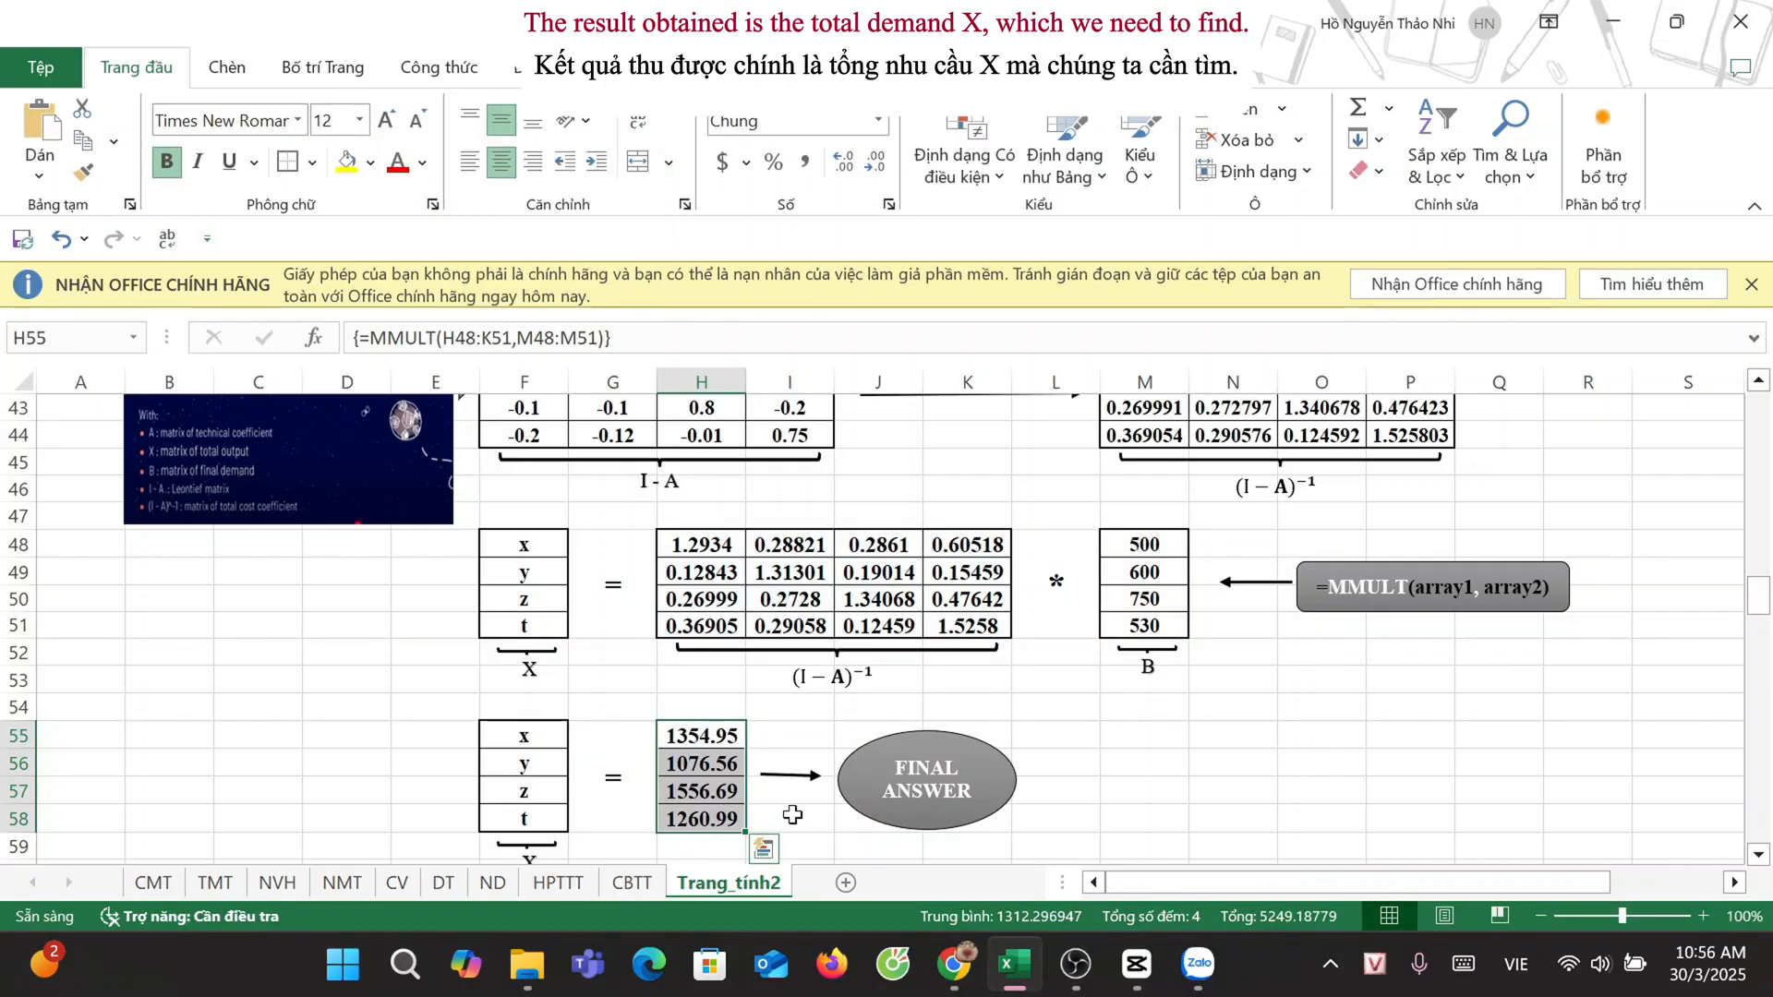